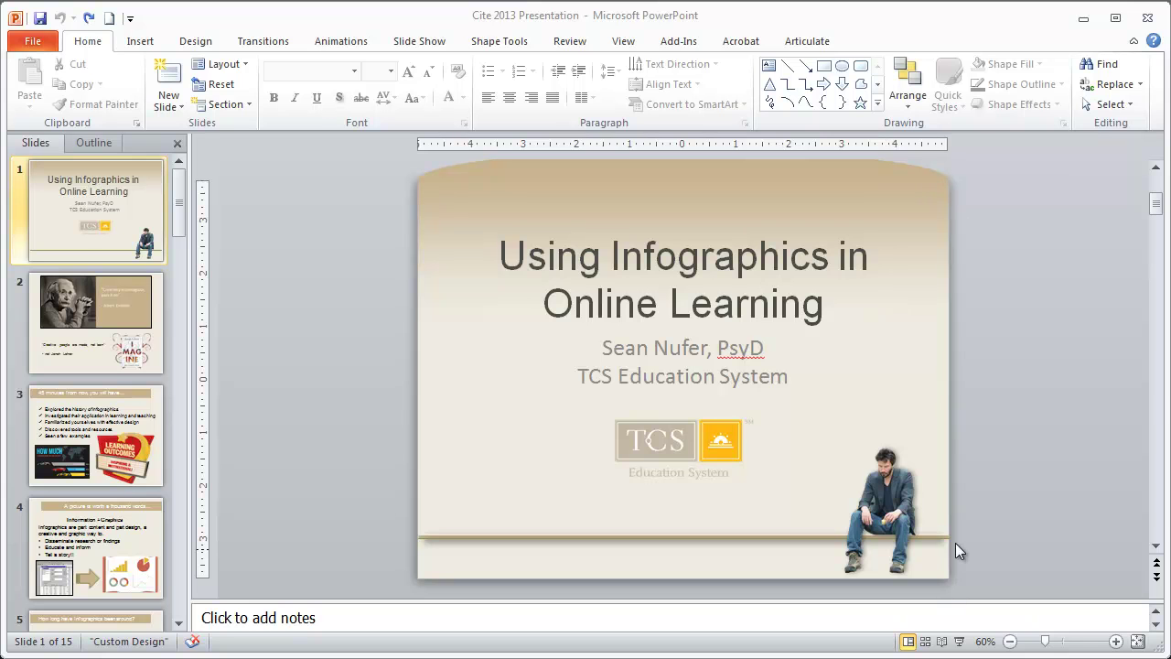
Create a blank presentation and resize its slide to 10 inches wide by 56 inches high.
left_click(110, 20)
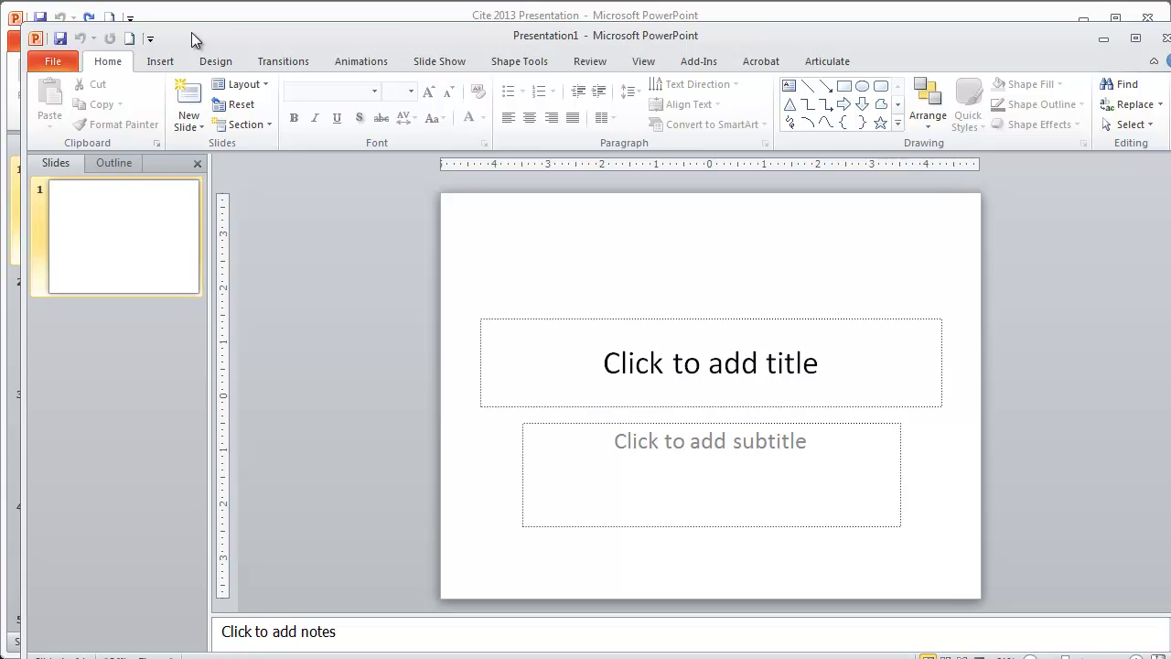
left_click(198, 52)
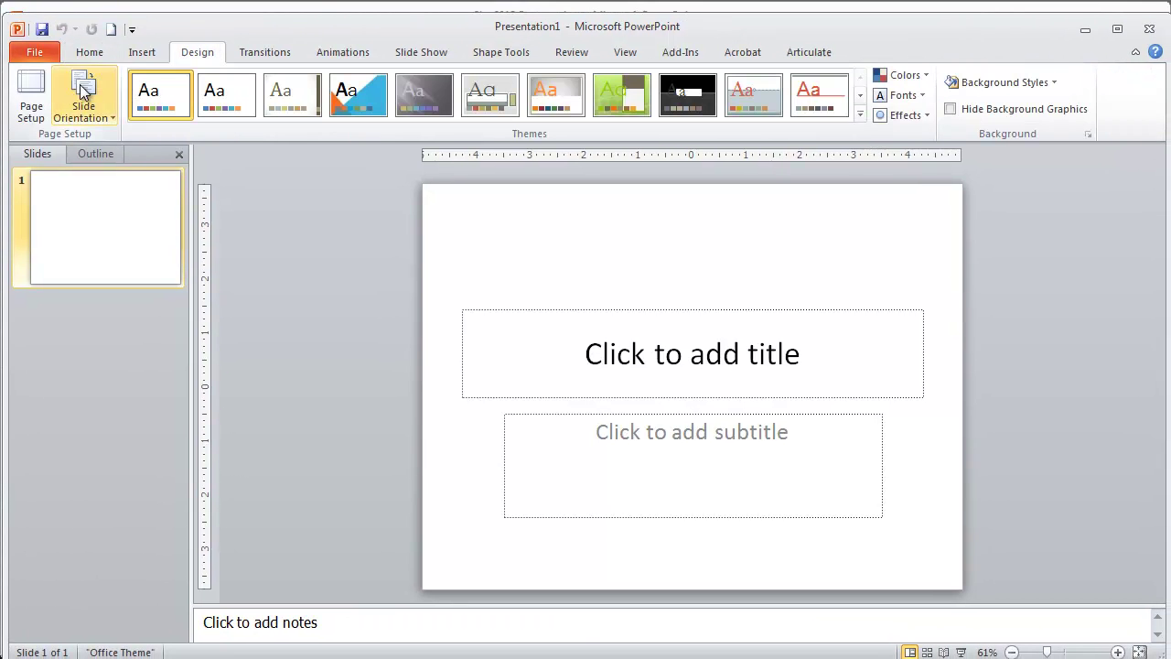
left_click(35, 99)
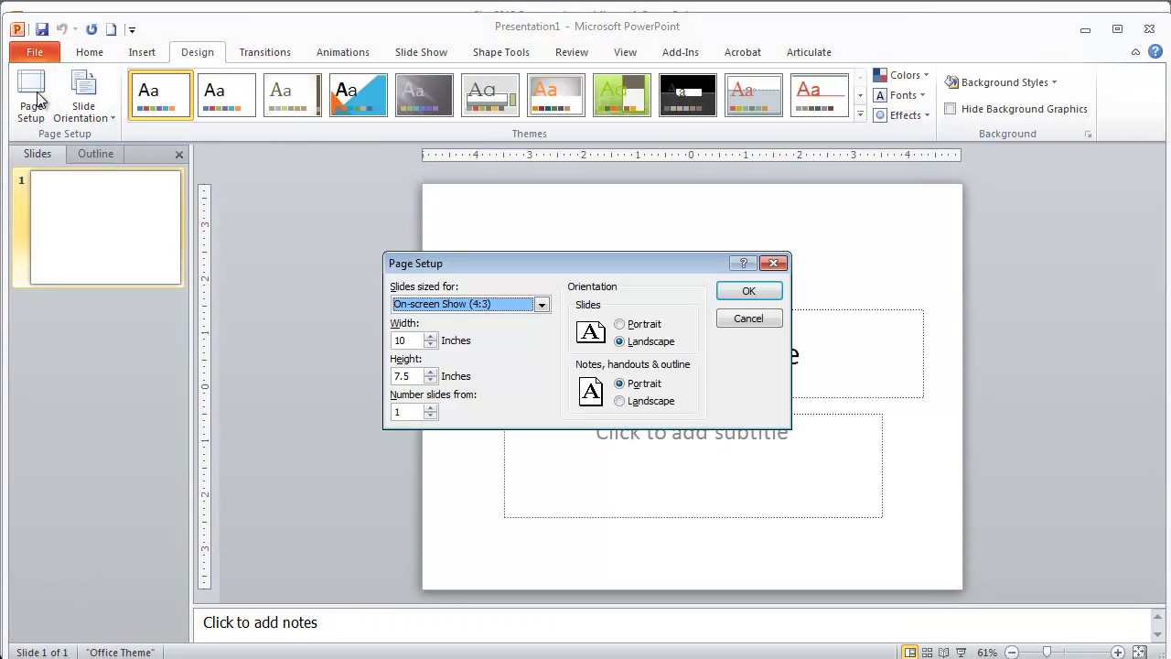
double_click(402, 376)
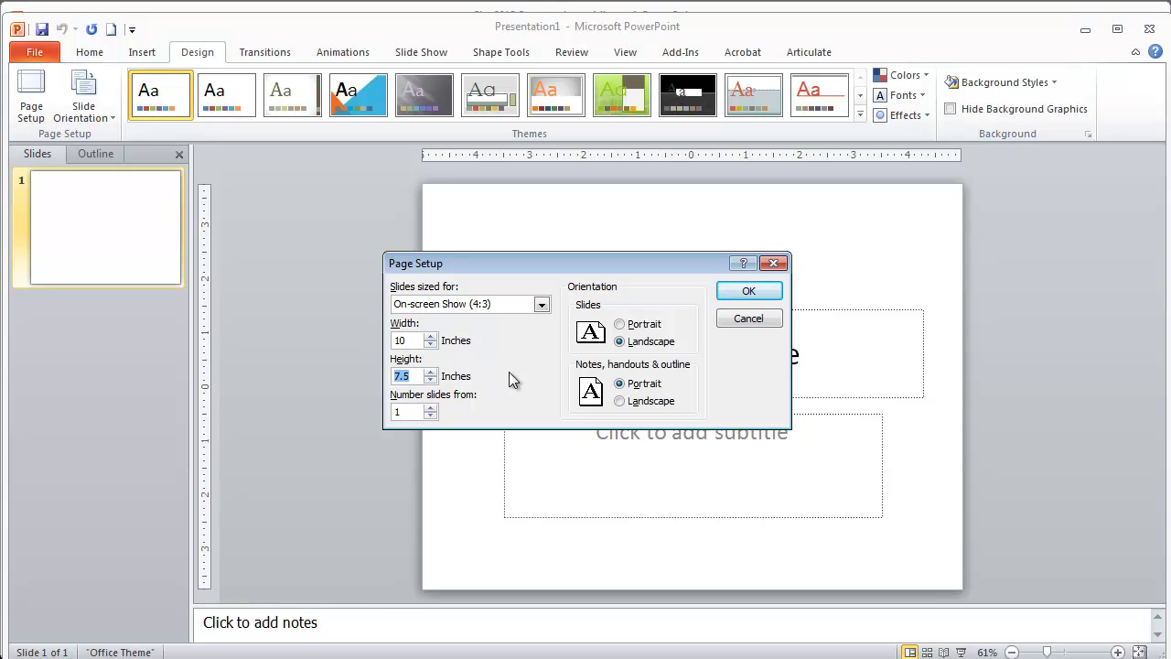
type("30")
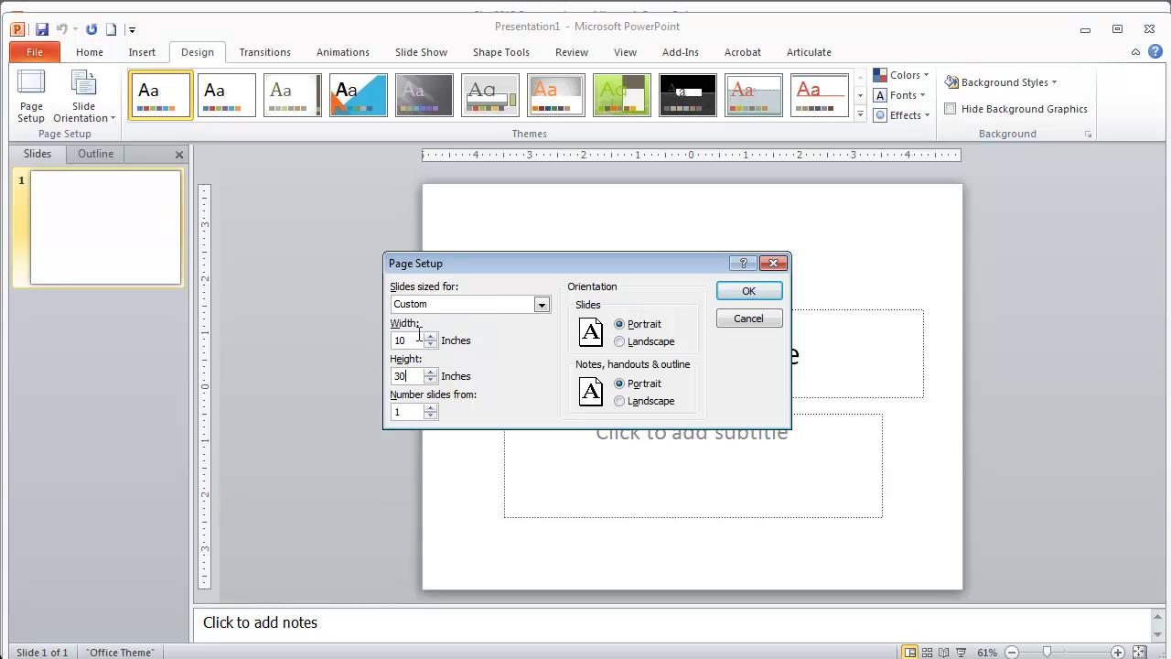
left_click(748, 291)
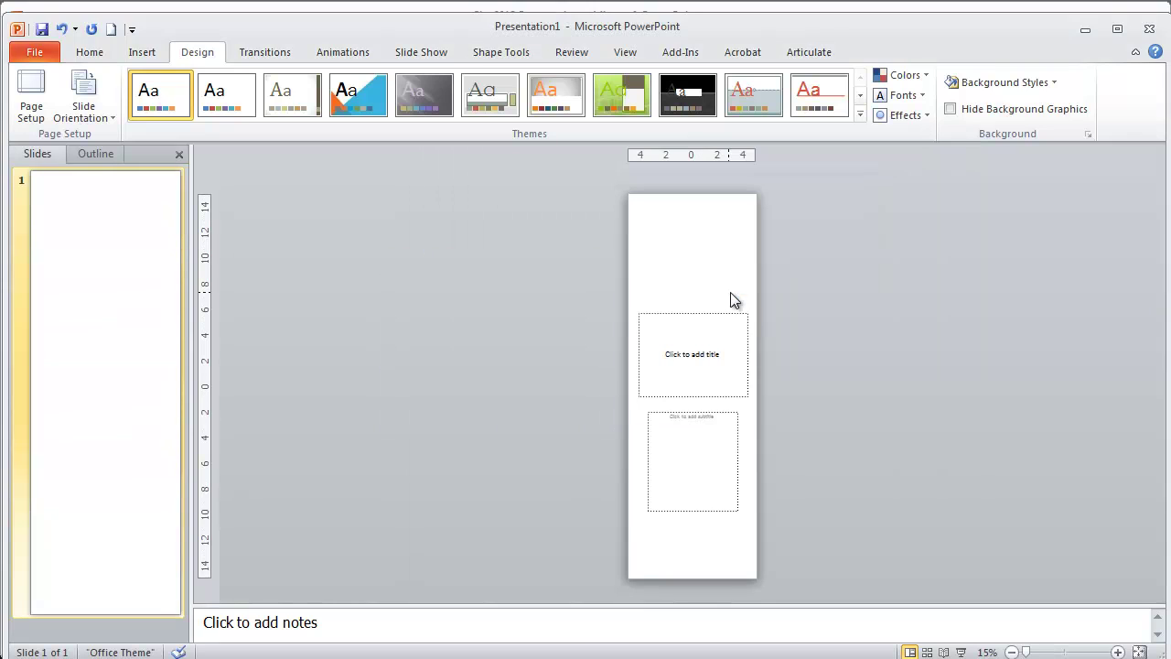
left_click(31, 96)
double_click(395, 376)
type("5")
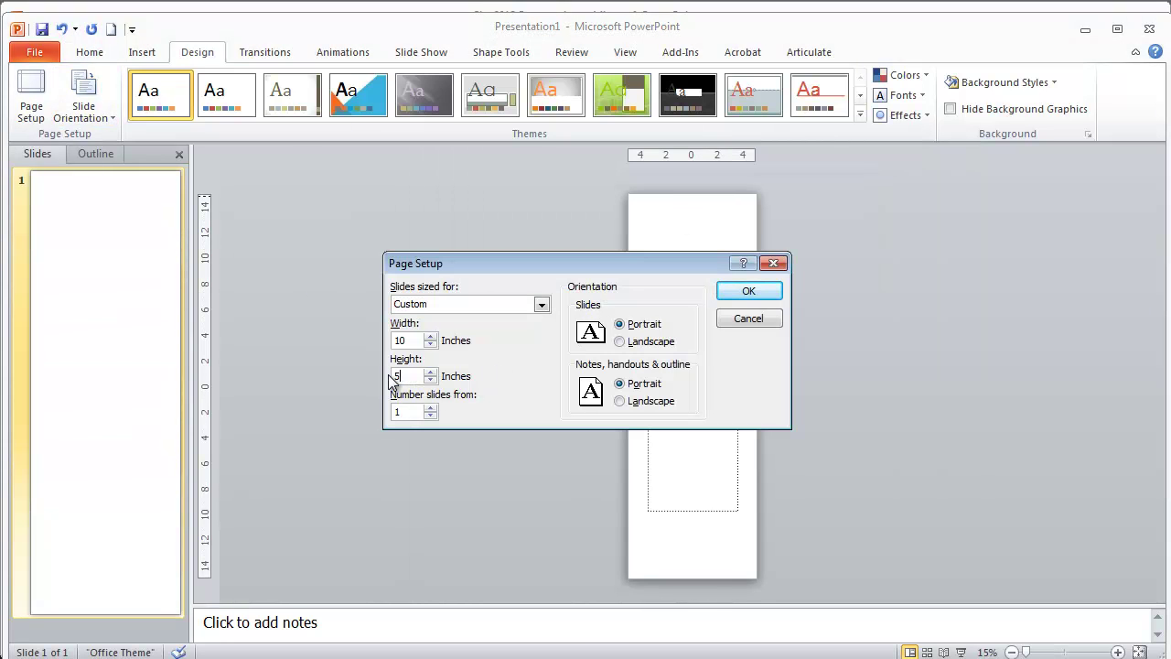
type("6")
left_click(731, 294)
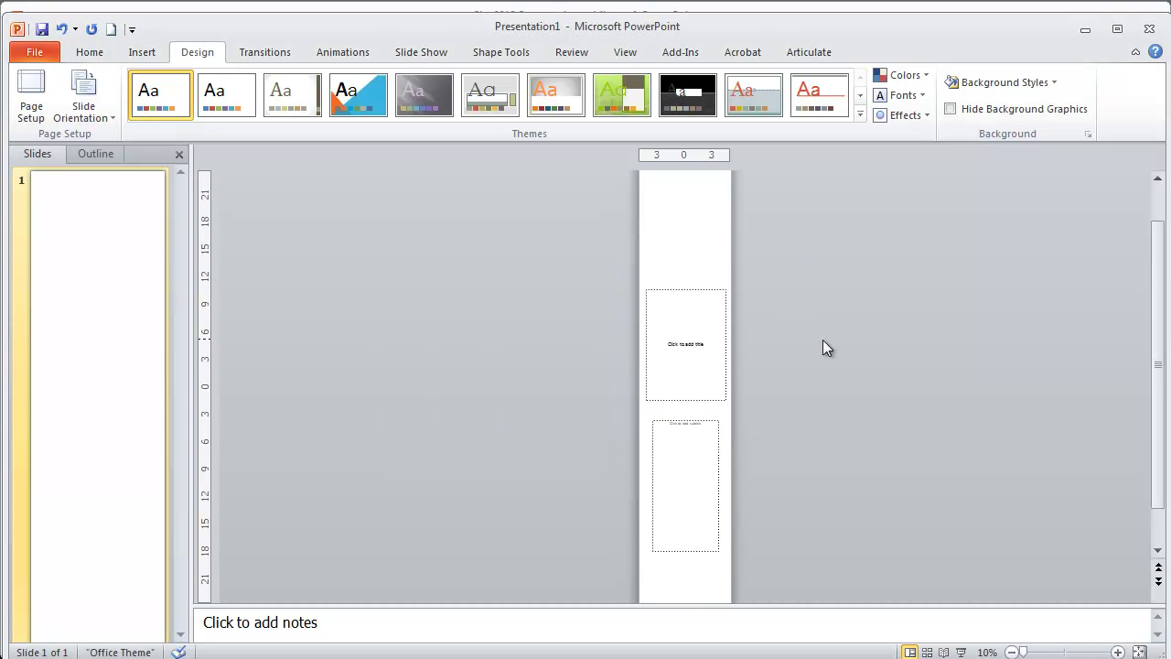
Hide the Slides/Outline side pane.
scroll(762, 348, "up", 2)
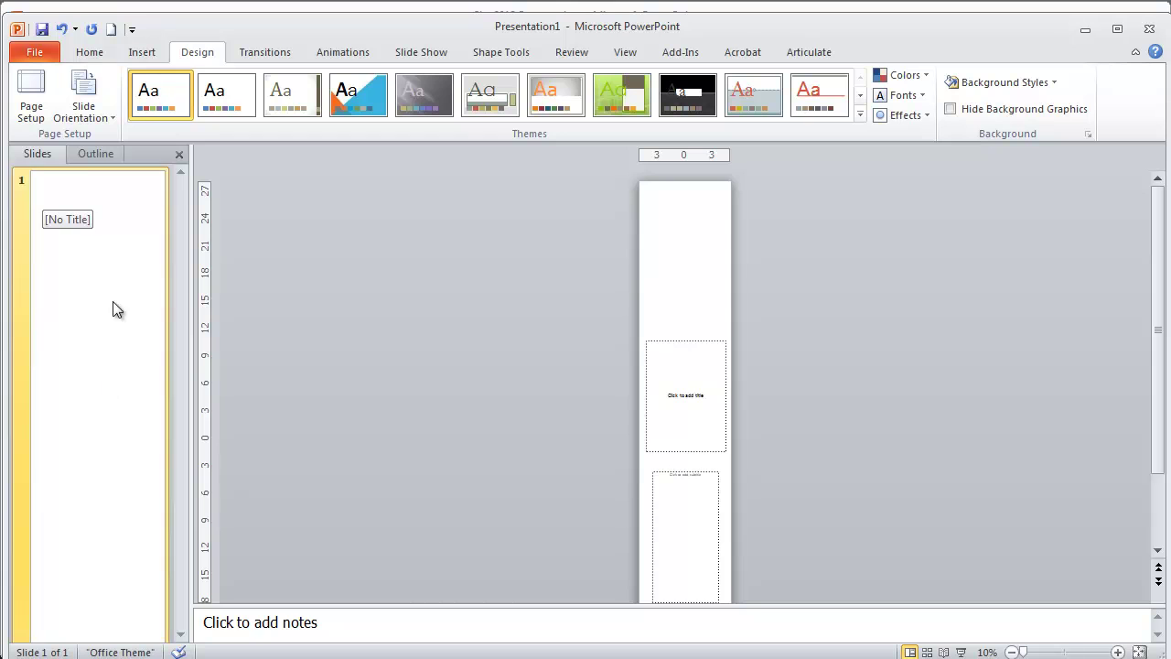
left_click(100, 155)
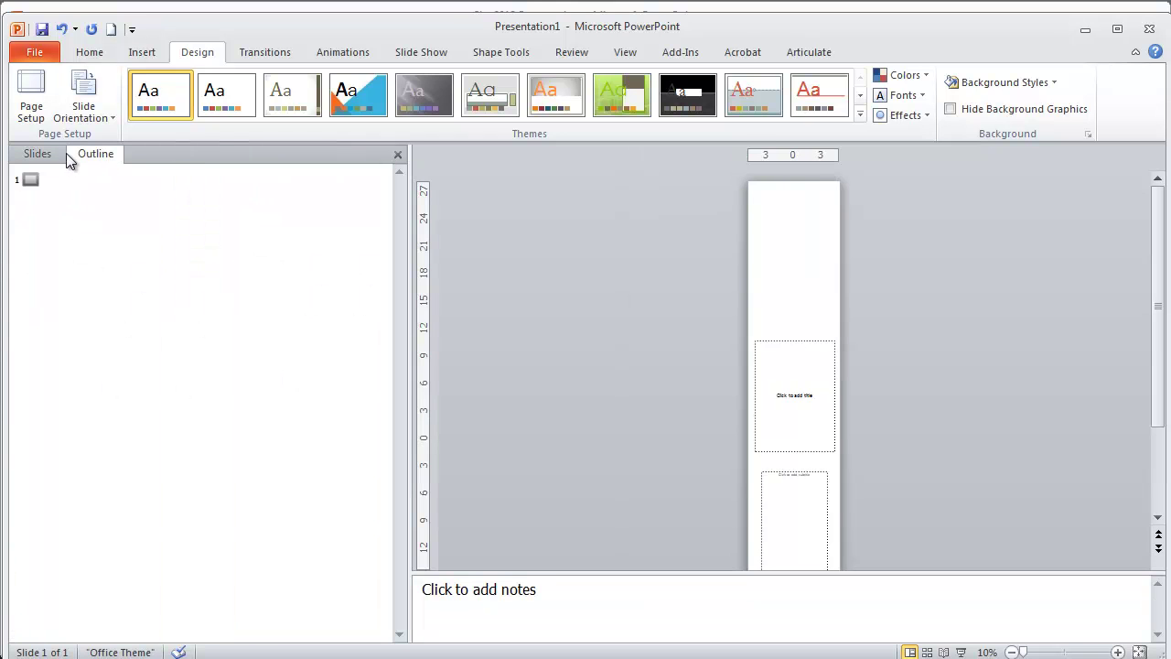
left_click(397, 155)
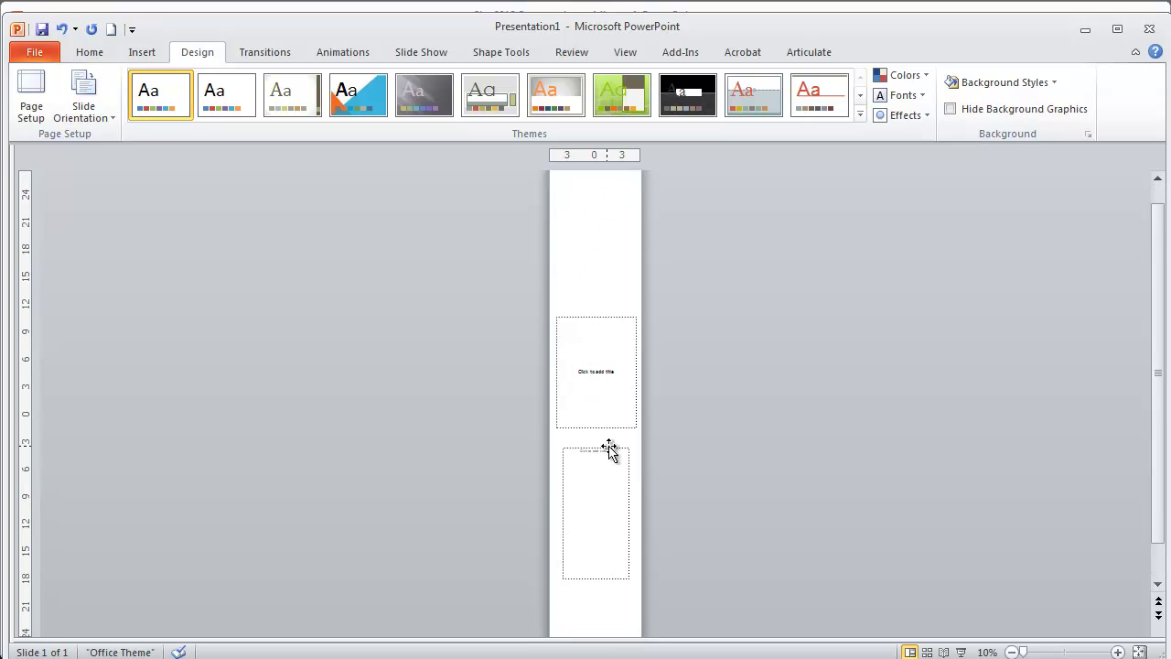
Check the Save As file types, cancel, and close Presentation1 without saving.
left_click(35, 53)
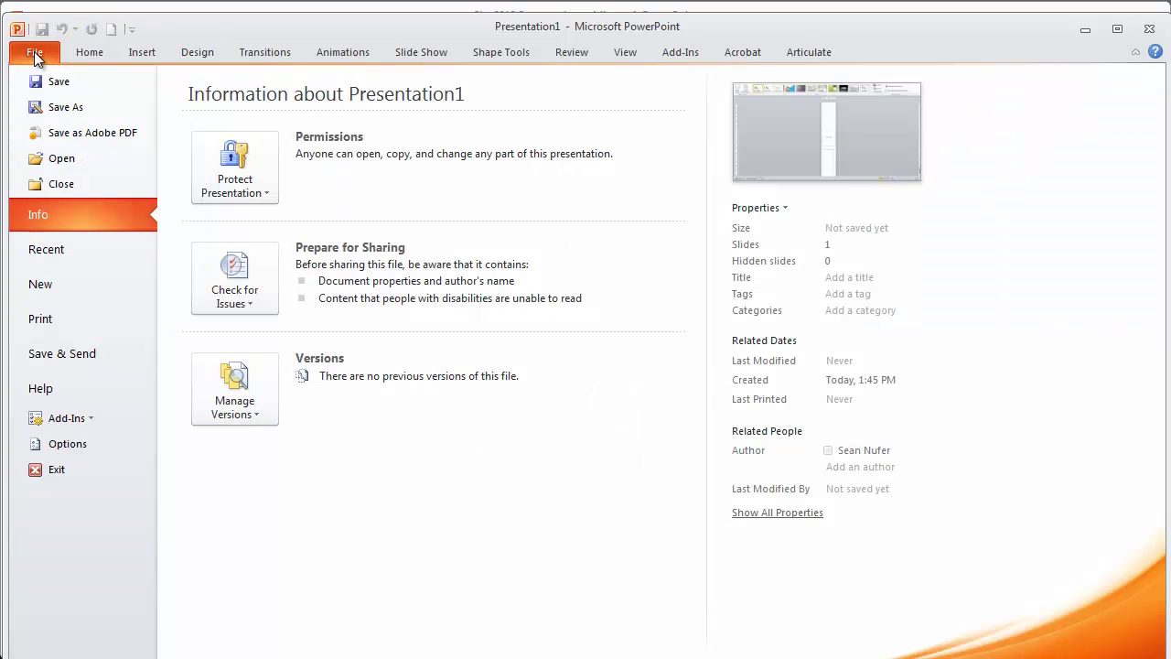
left_click(61, 108)
left_click(217, 400)
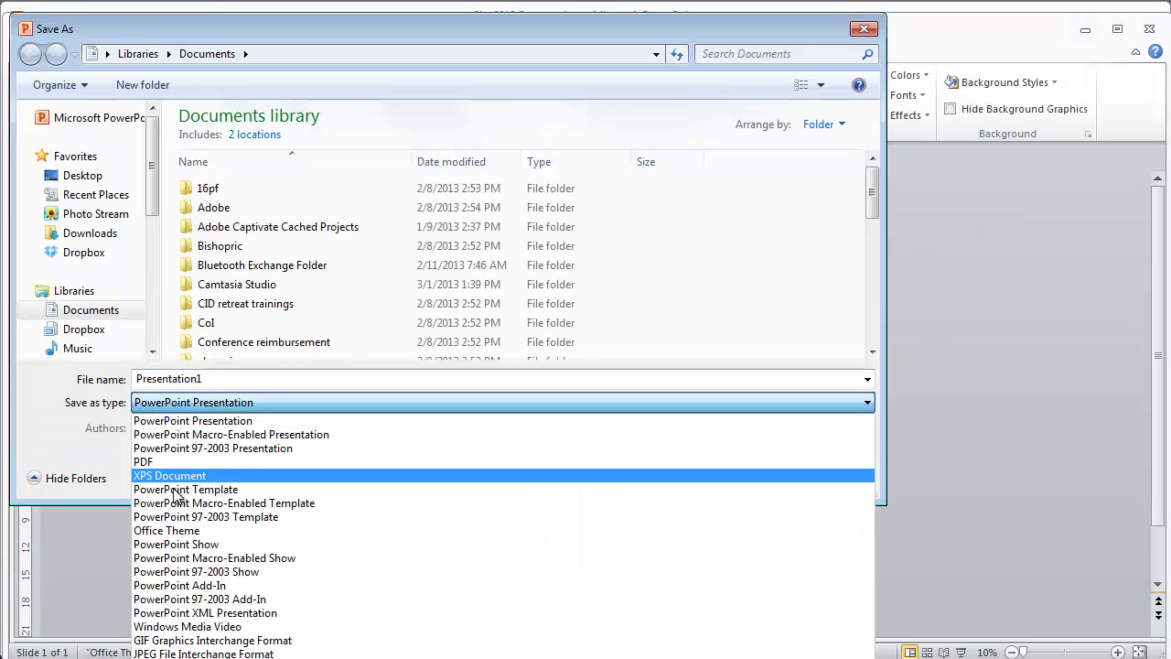
left_click(818, 489)
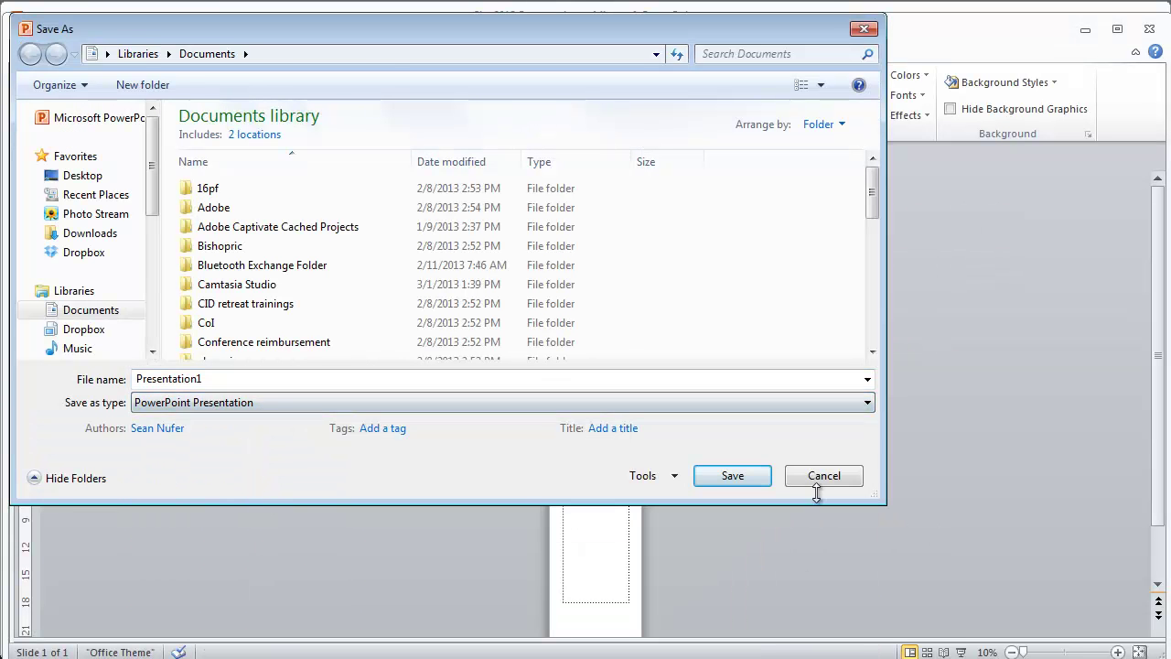
left_click(818, 489)
left_click(1155, 32)
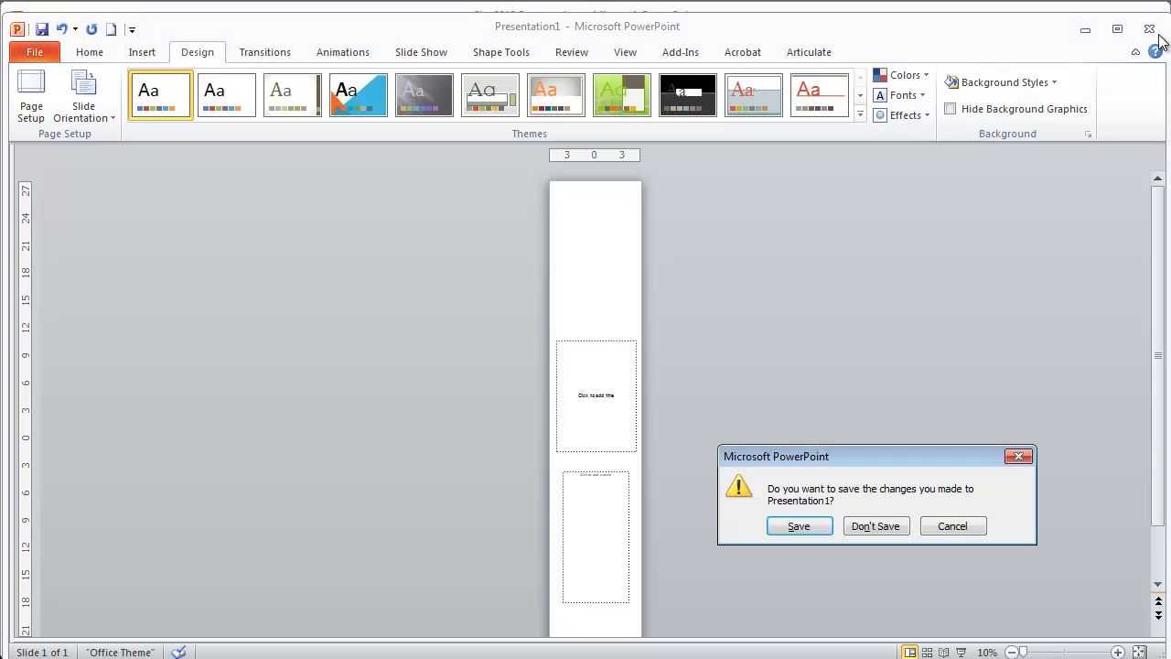
left_click(875, 526)
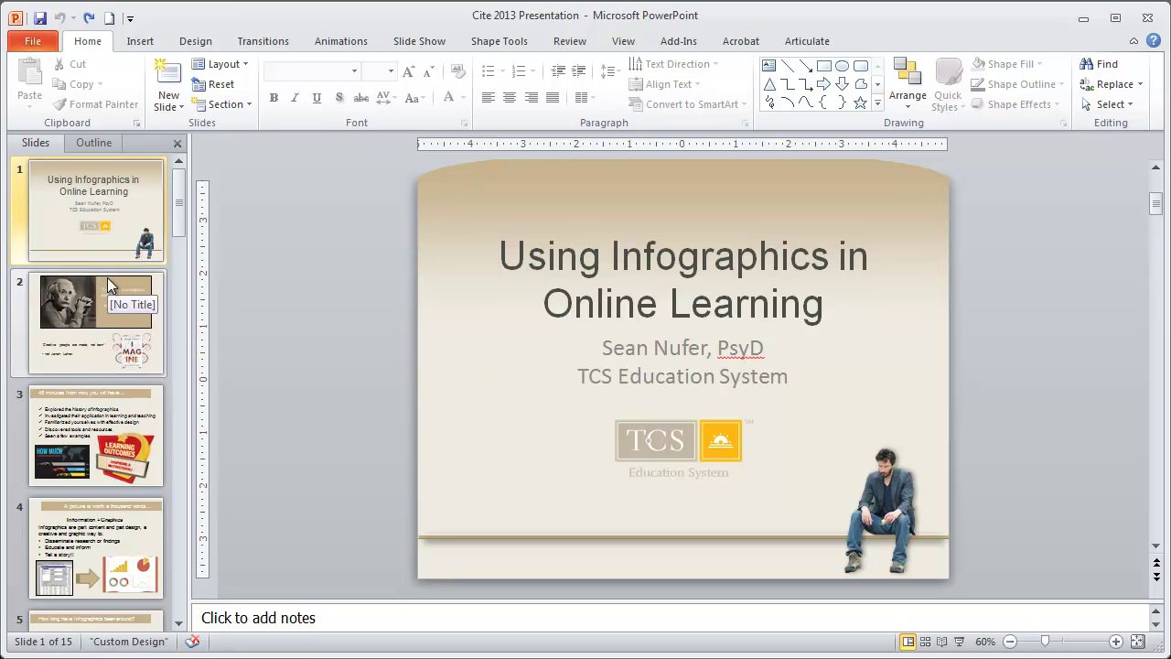
Browse slides 1 to 3 of the Cite 2013 Presentation, ending on slide 2.
left_click(82, 320)
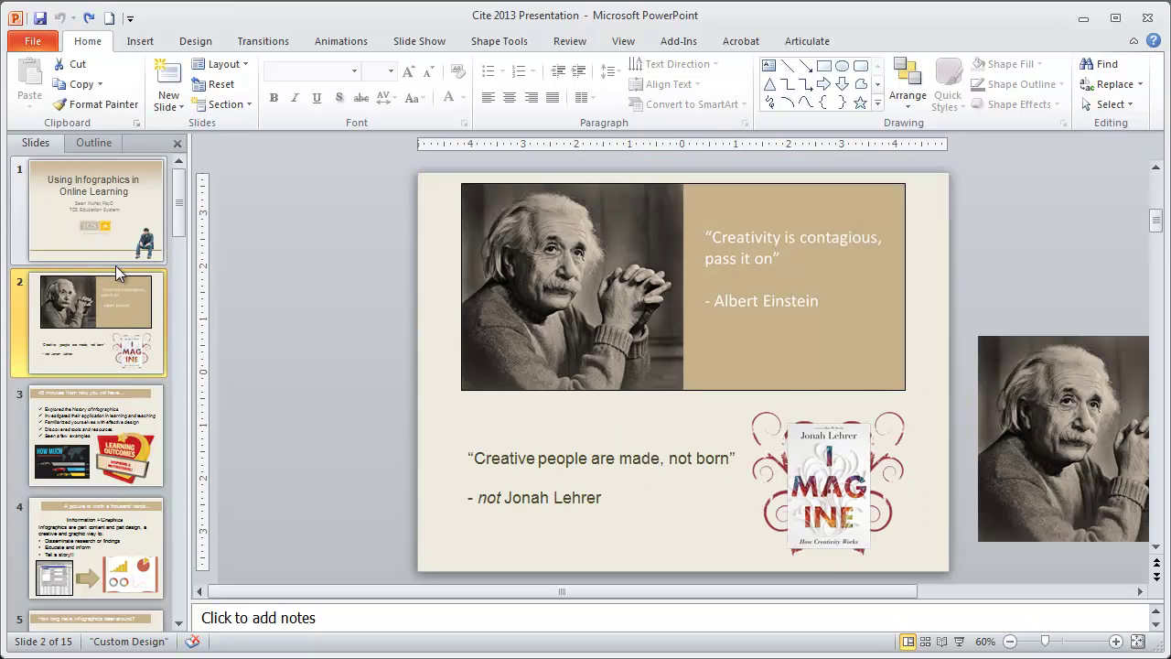
key("Down")
key("Home")
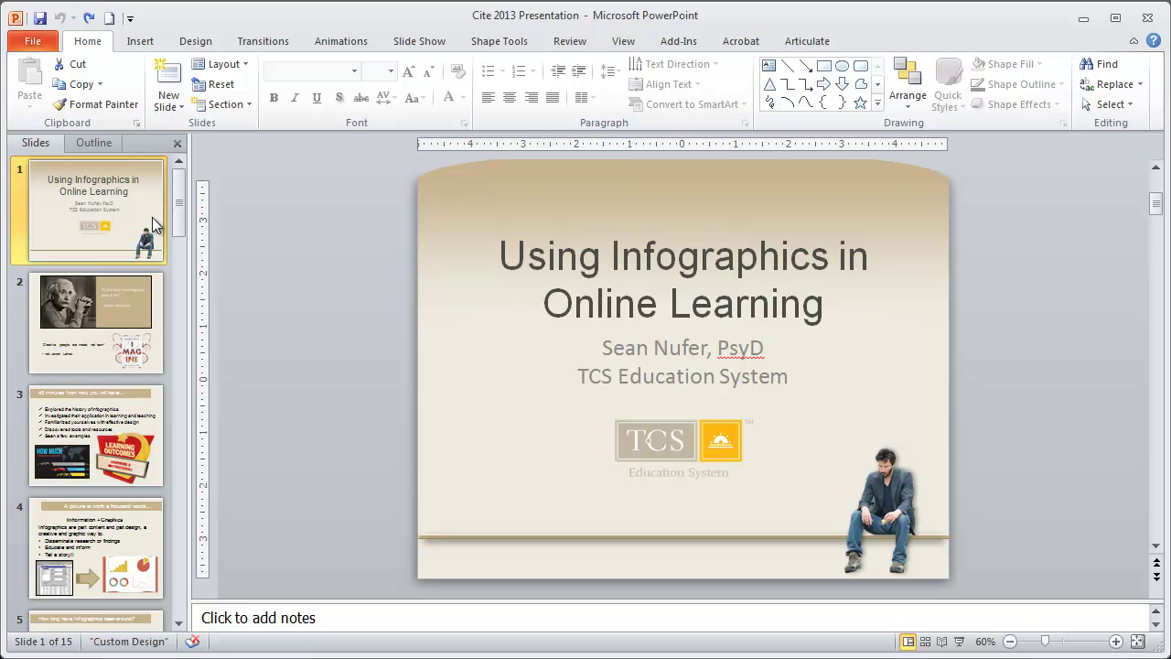
key("Down")
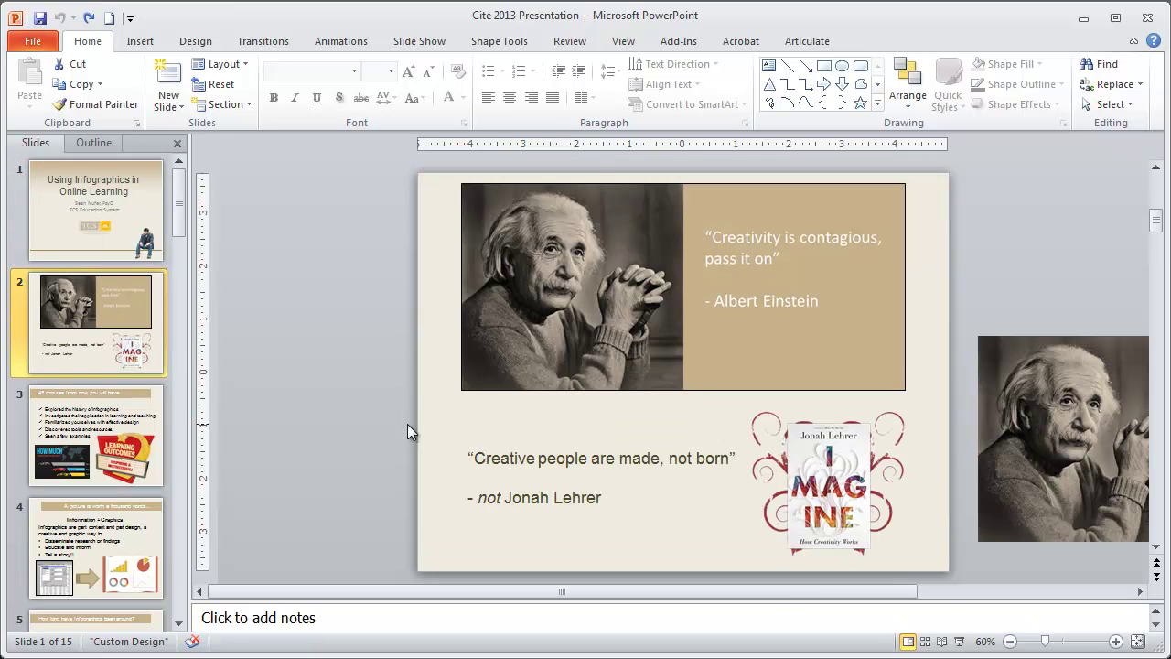
Open Slide Master view and select the blank gradient layout.
left_click(907, 641, "shift")
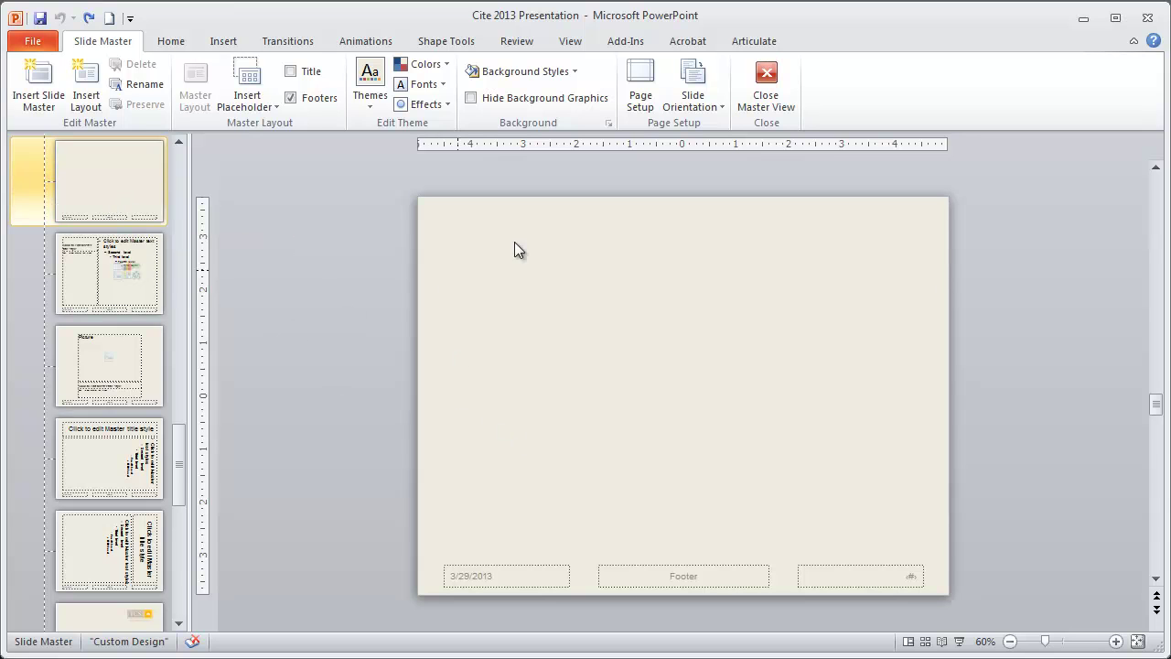
left_click_drag(1156, 404, 1156, 186)
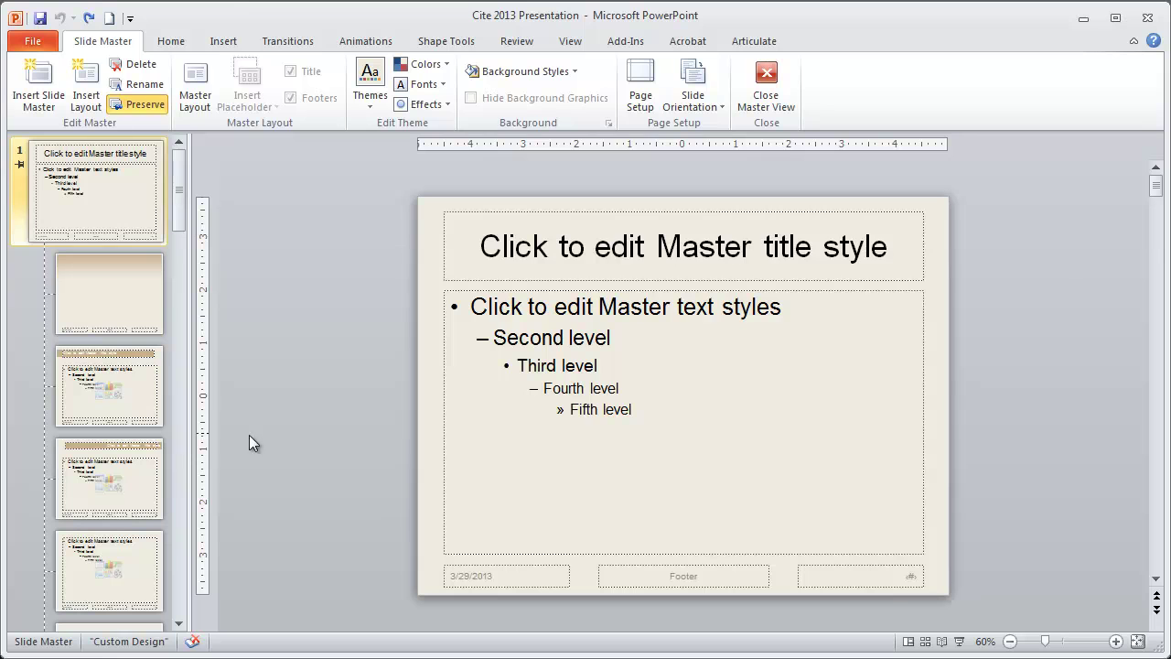
left_click(122, 372)
left_click(113, 301)
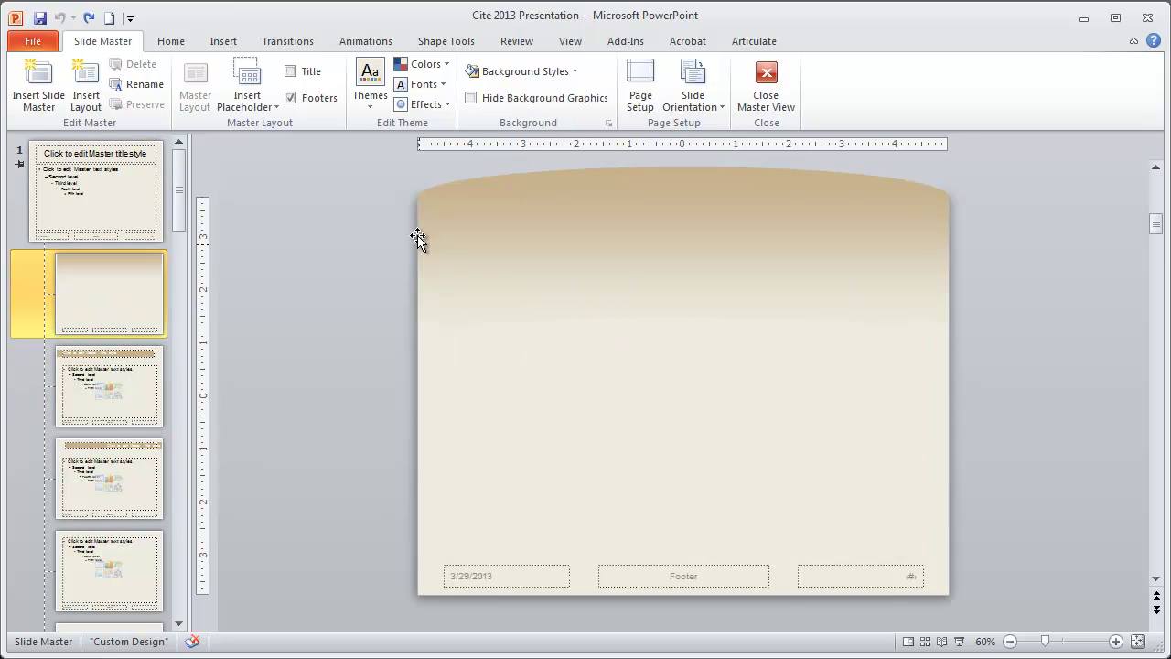
Try moving the curved gradient band, then undo the move.
left_click(660, 259)
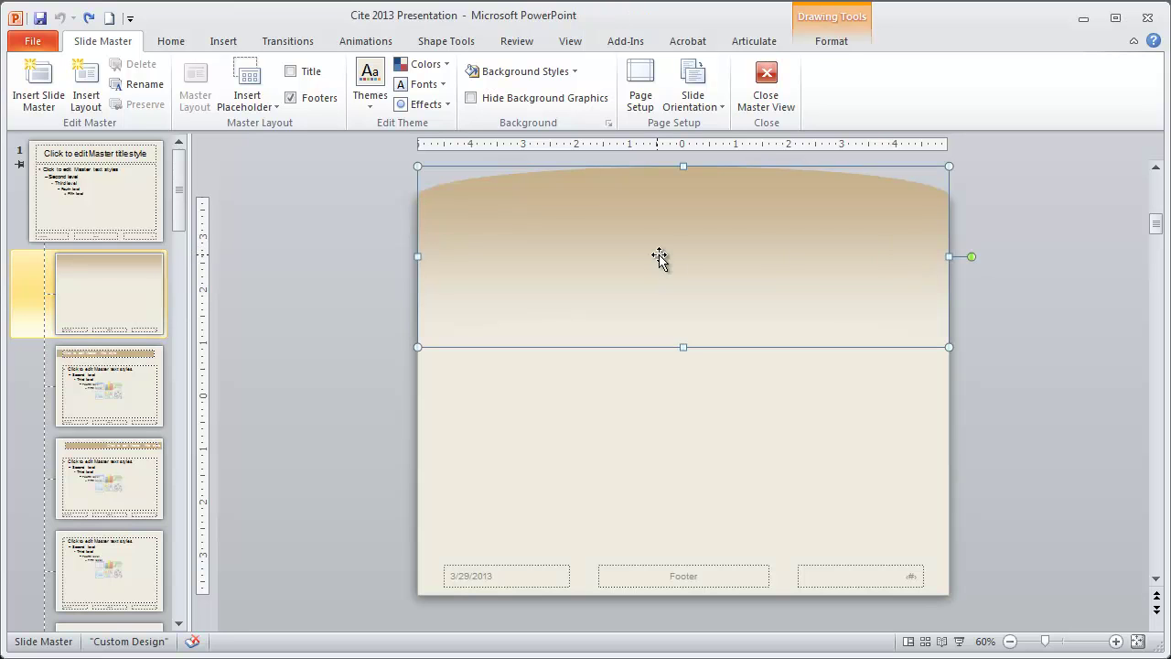
left_click_drag(606, 257, 776, 264)
key("ctrl+z")
Draw a Stored Data flowchart shape on the layout and give it a gradient fill.
left_click(224, 42)
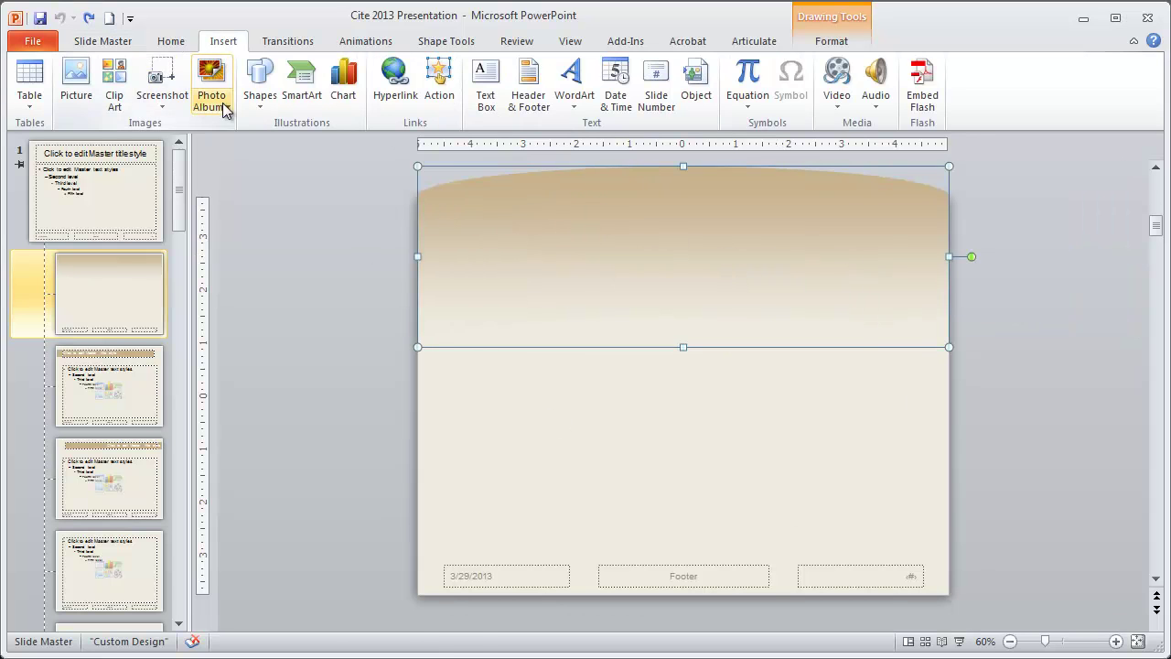
left_click(257, 91)
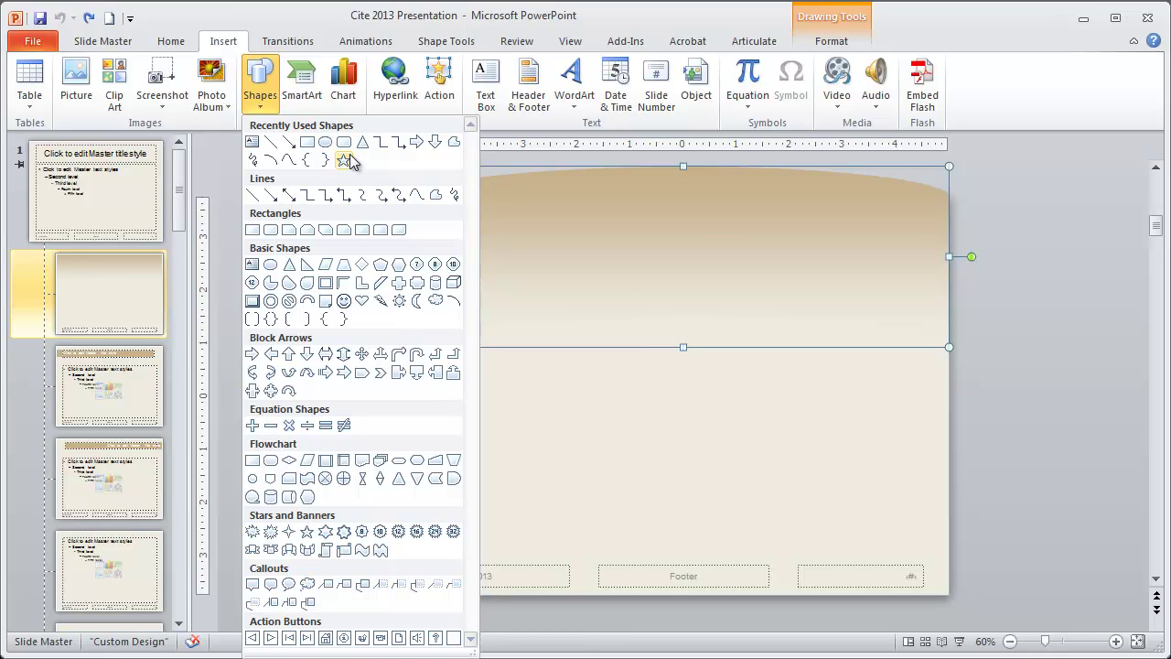
left_click(436, 479)
left_click_drag(299, 265, 568, 545)
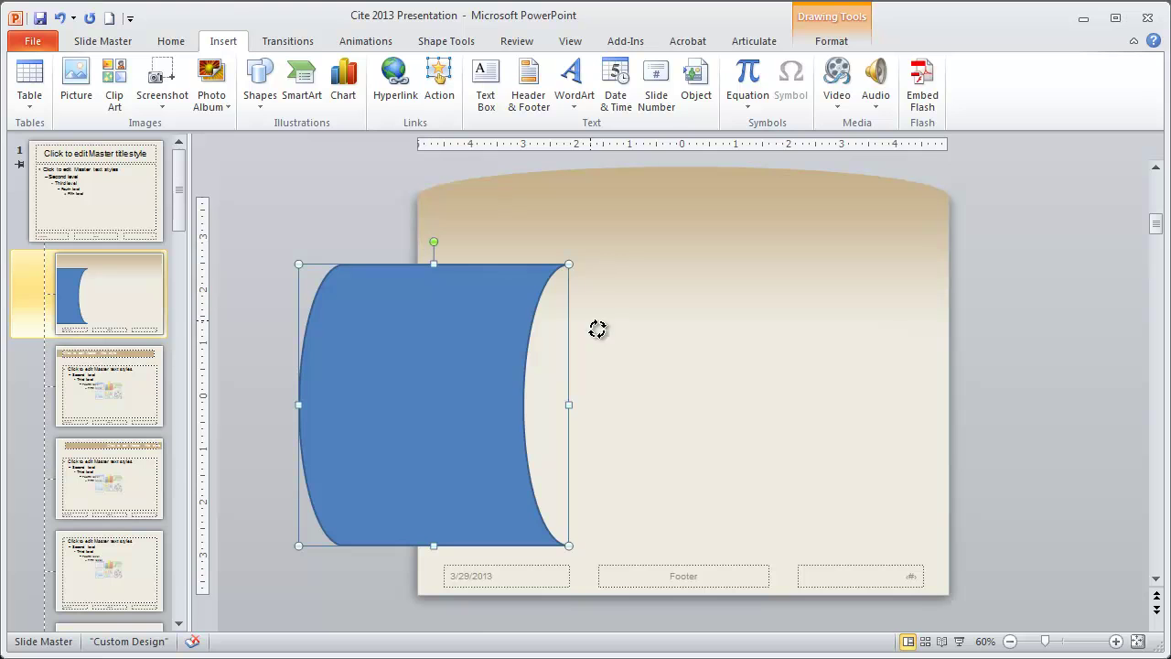
right_click(463, 395)
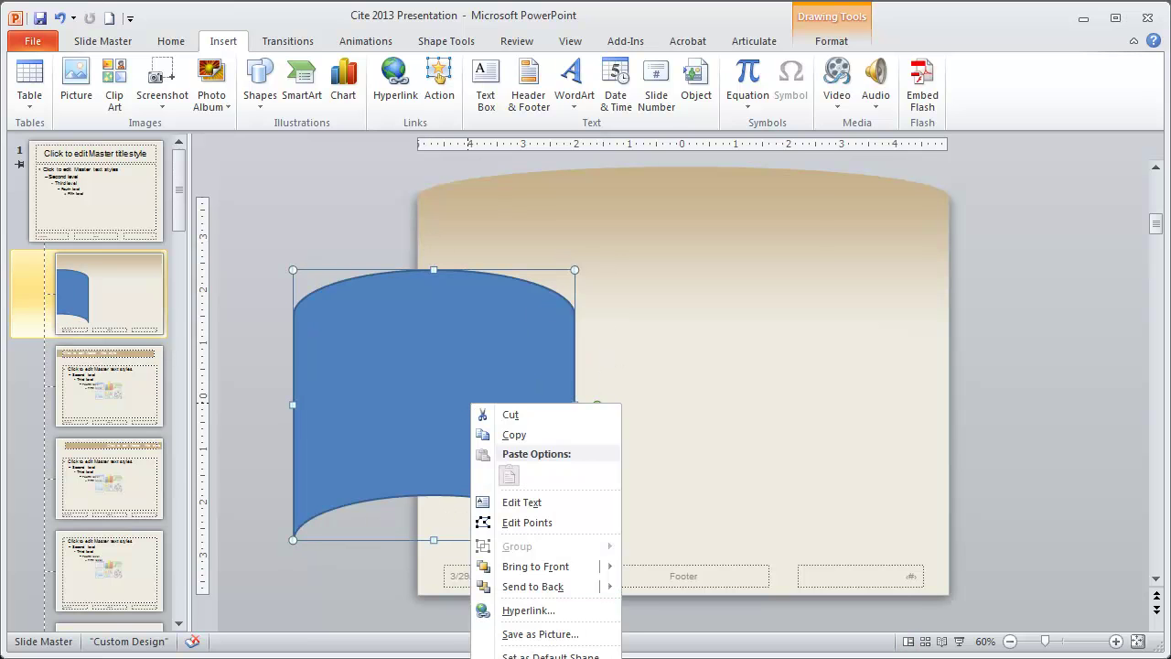
left_click(513, 655)
left_click(518, 212)
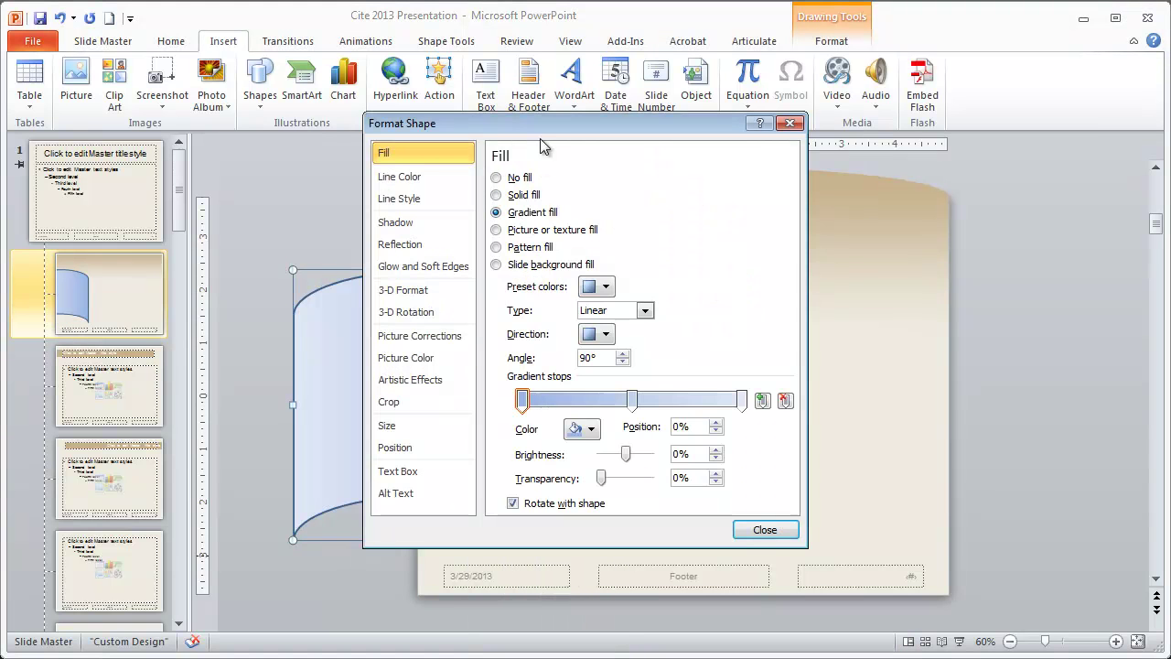
left_click_drag(651, 127, 981, 134)
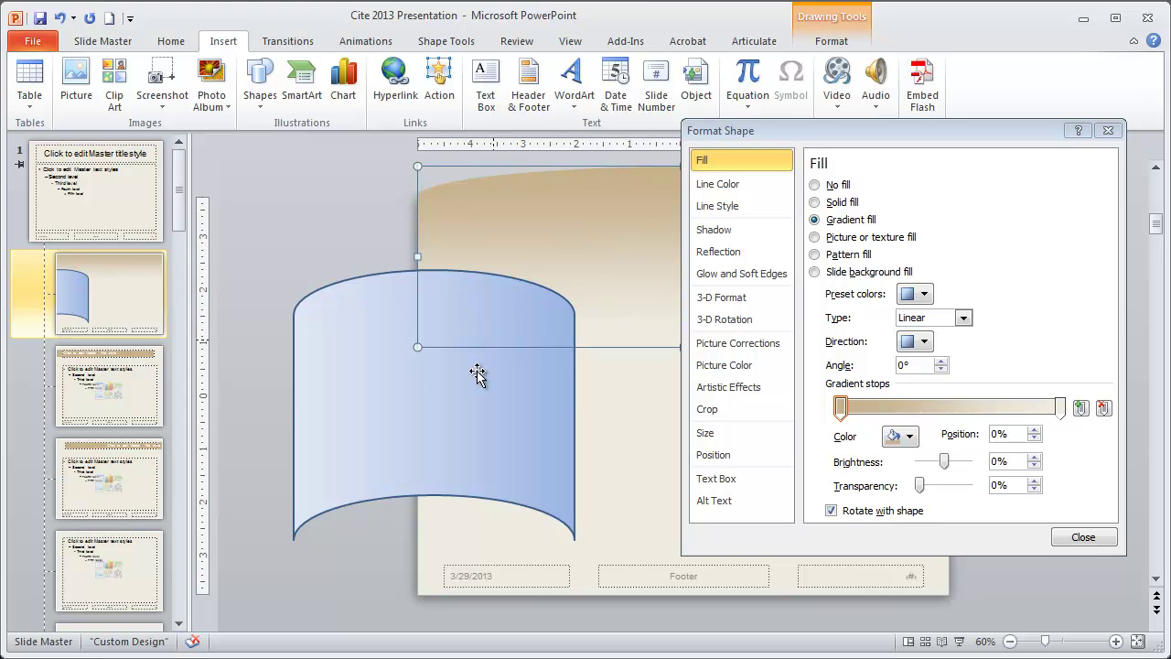
Delete the trial shape, close Format Shape, and return to Normal view.
key("Delete")
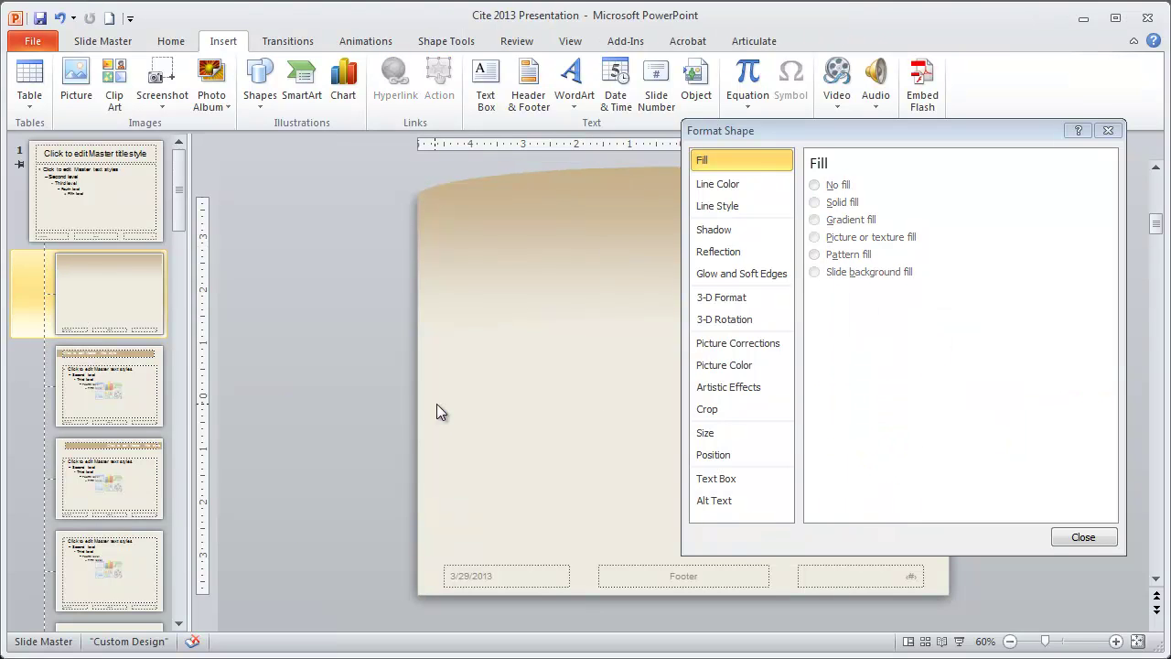
left_click(1108, 130)
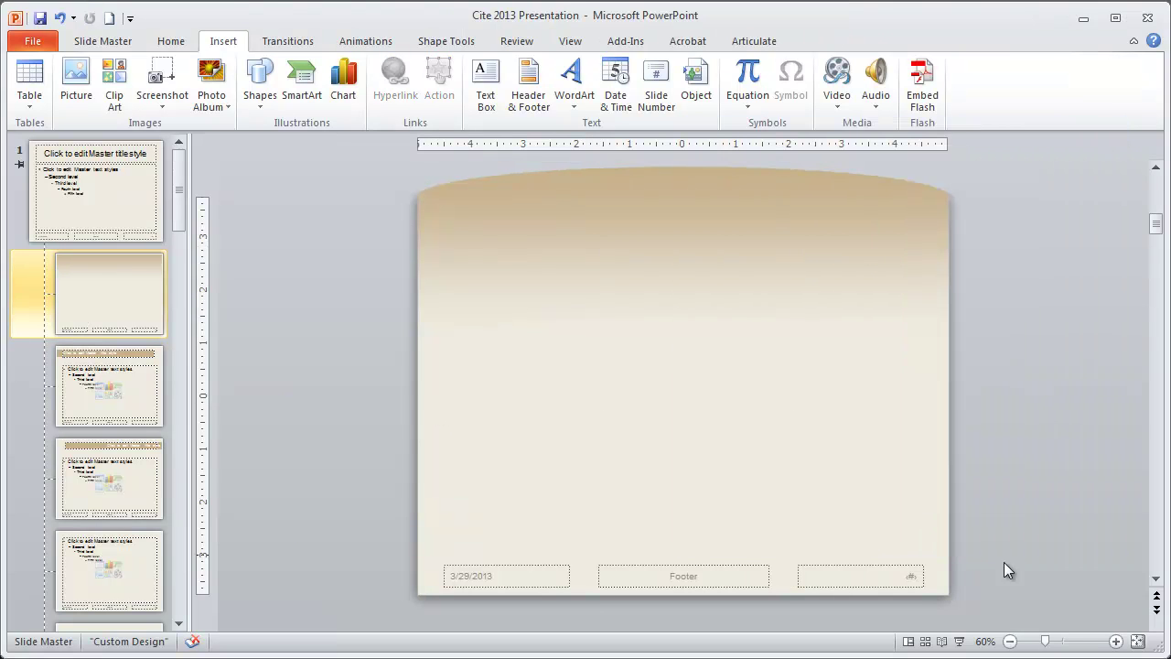
left_click(909, 641)
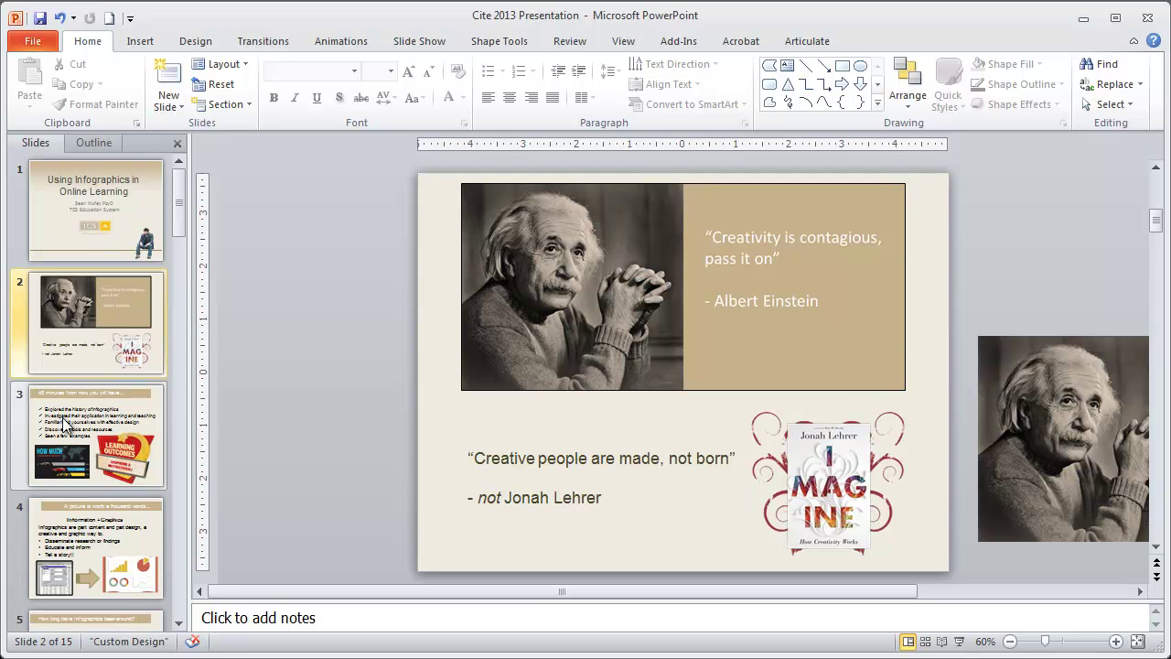
Browse slides 3, 2 and 1, then jump to the final slide 15.
left_click(77, 432)
left_click(72, 329)
left_click(67, 235)
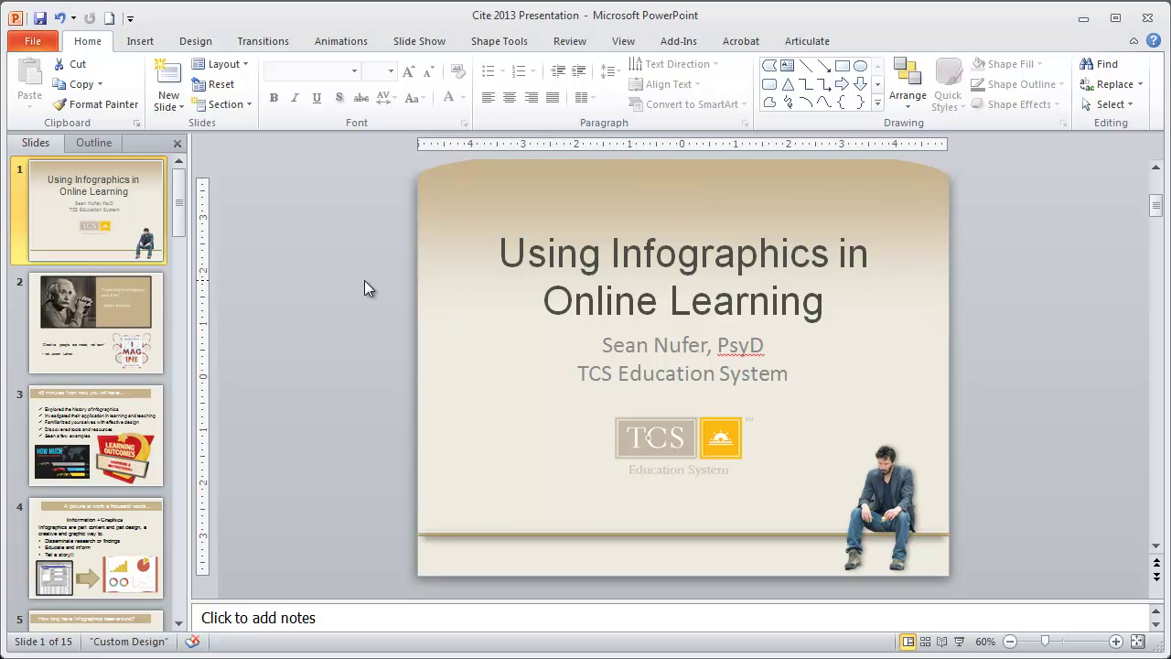
key("End")
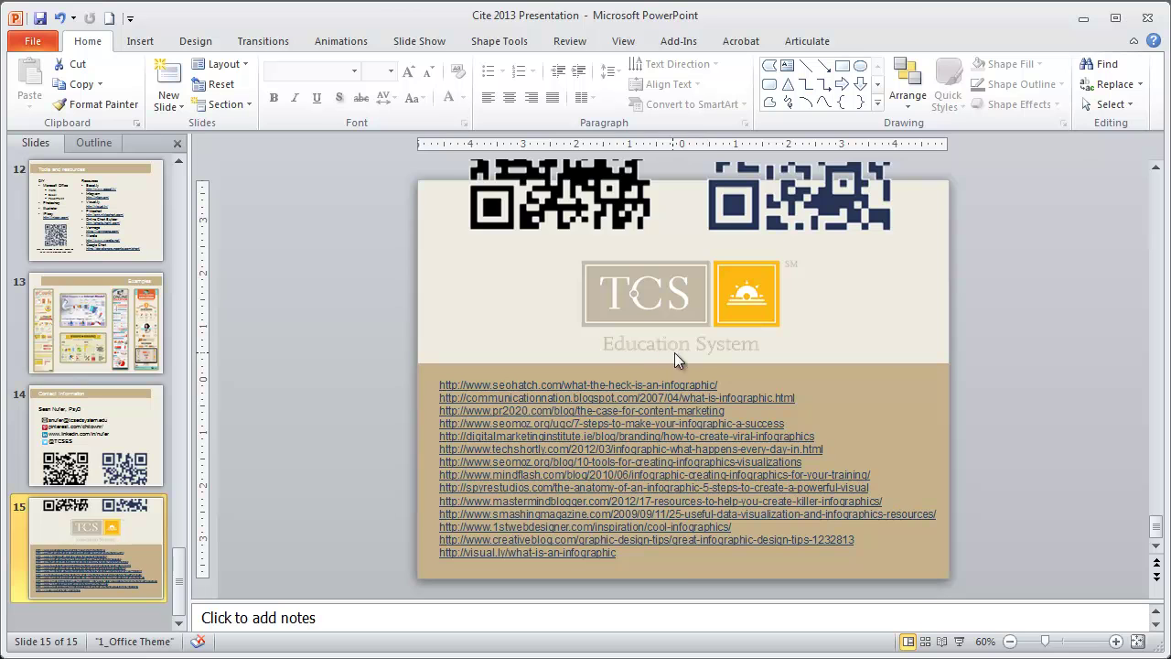
Apply the Offset Top shadow preset to the links box on slide 15.
left_click(884, 379)
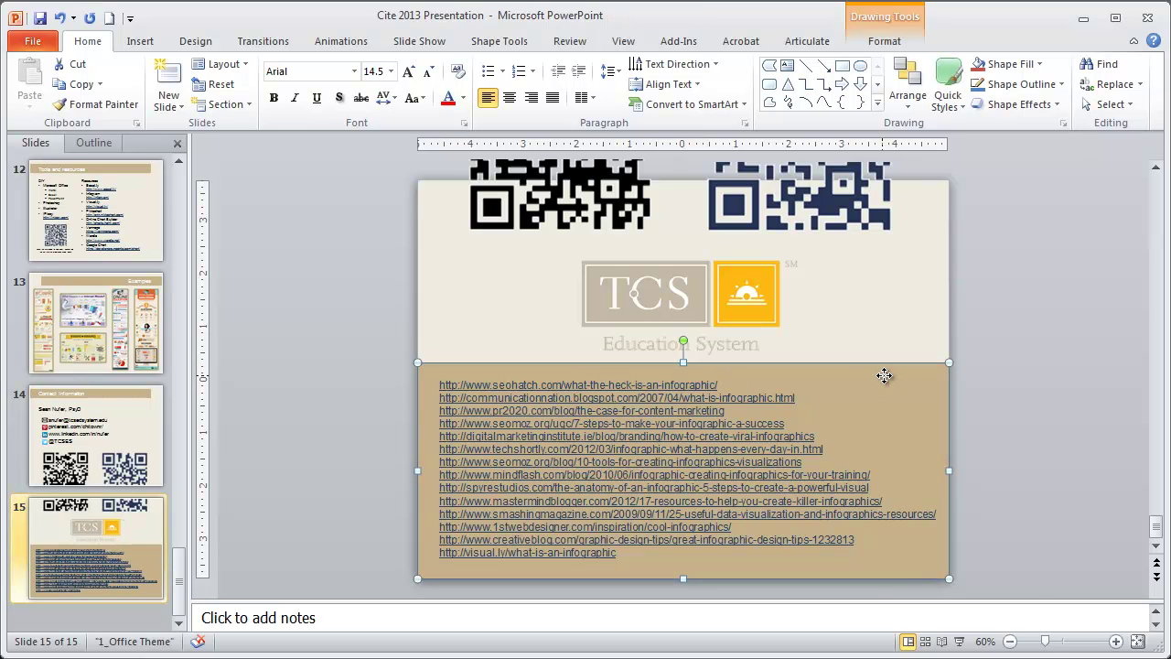
right_click(884, 375)
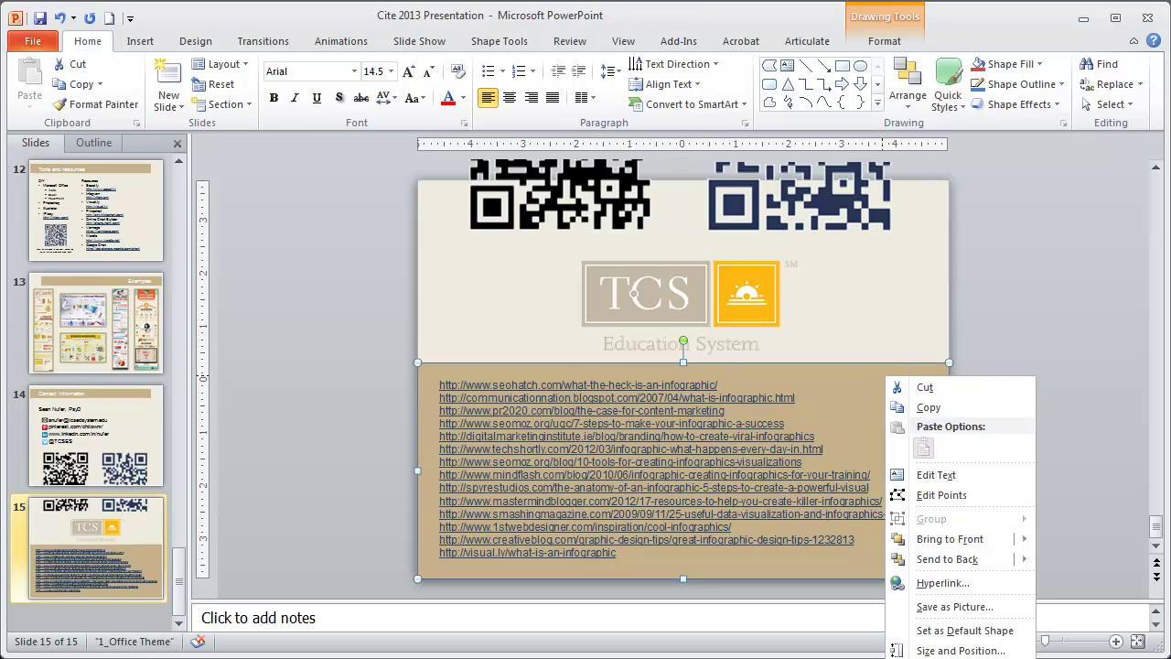
left_click(885, 41)
left_click(455, 104)
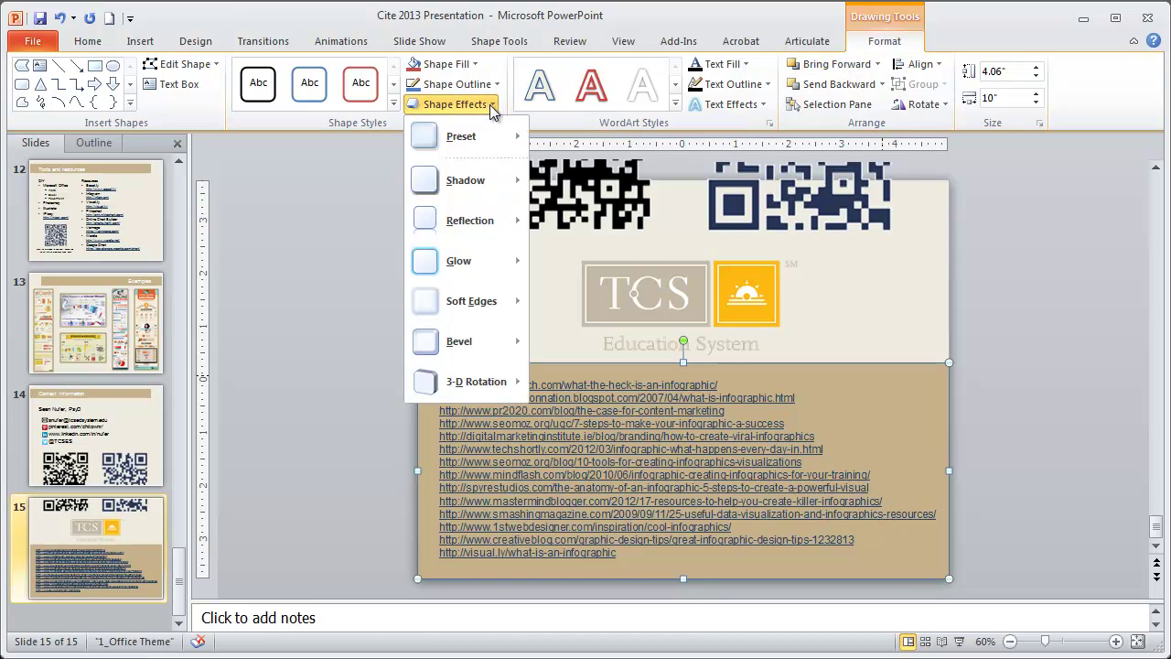
mouse_move(449, 194)
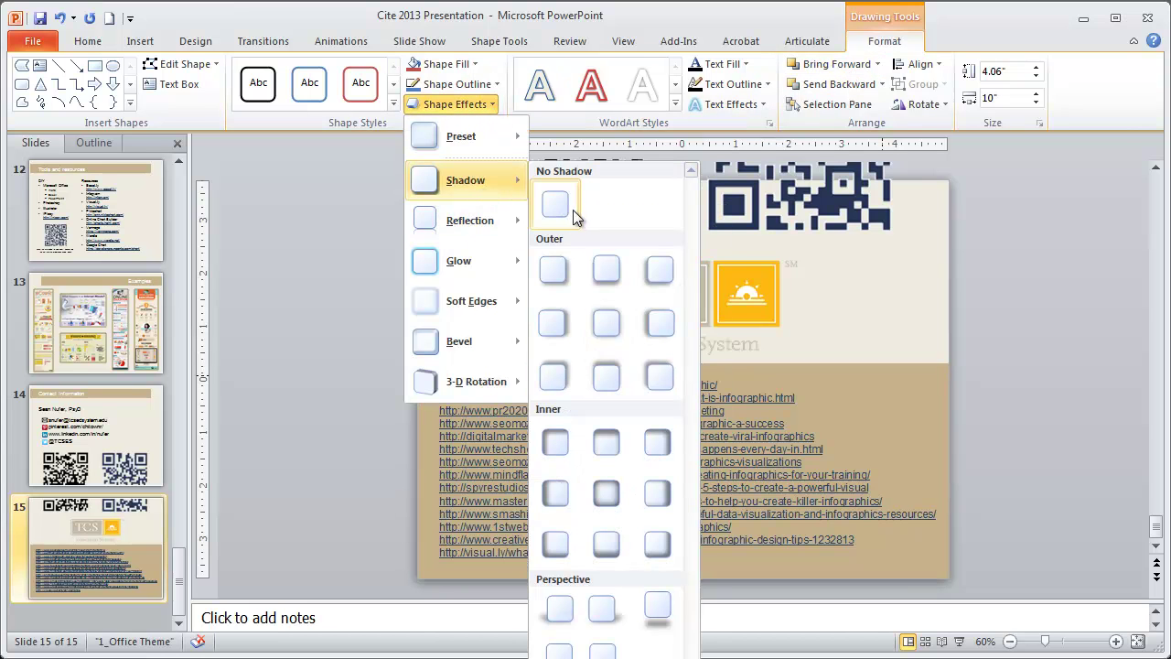
left_click(576, 653)
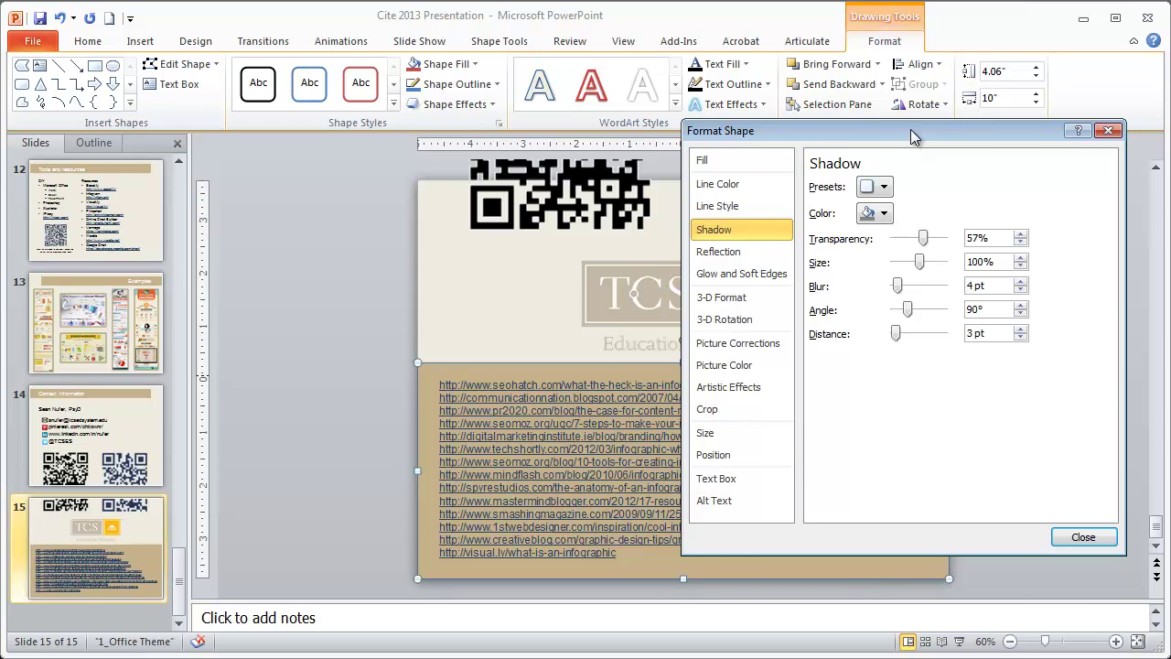
left_click_drag(910, 129, 237, 166)
left_click(209, 225)
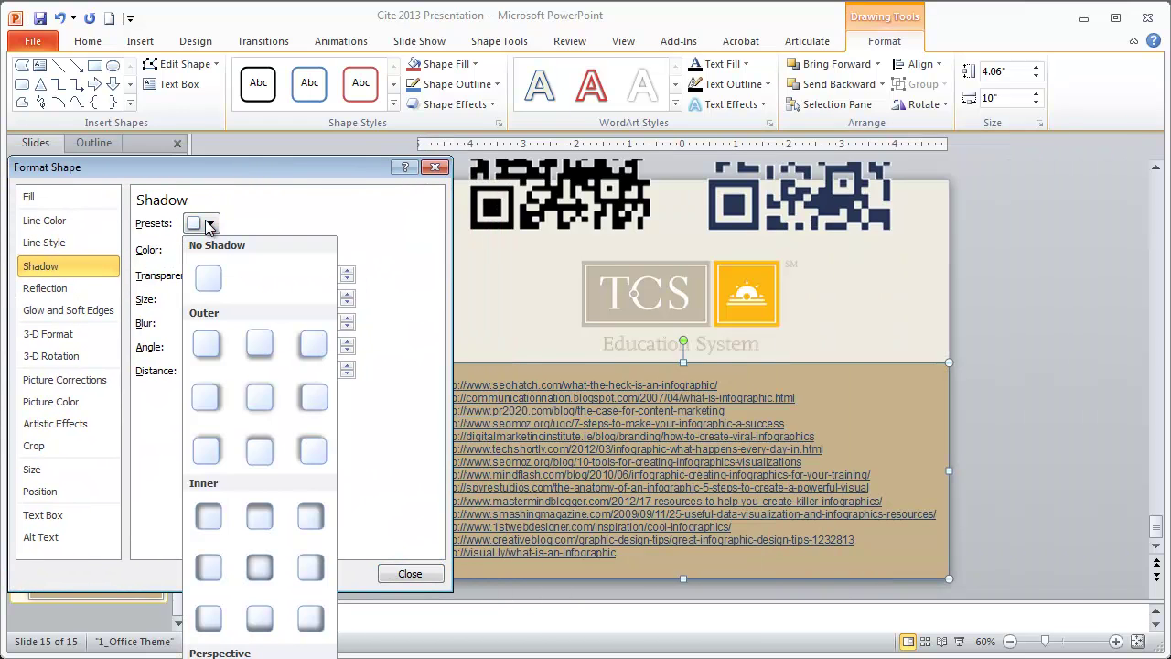
left_click(258, 450)
left_click_drag(347, 170, 350, 415)
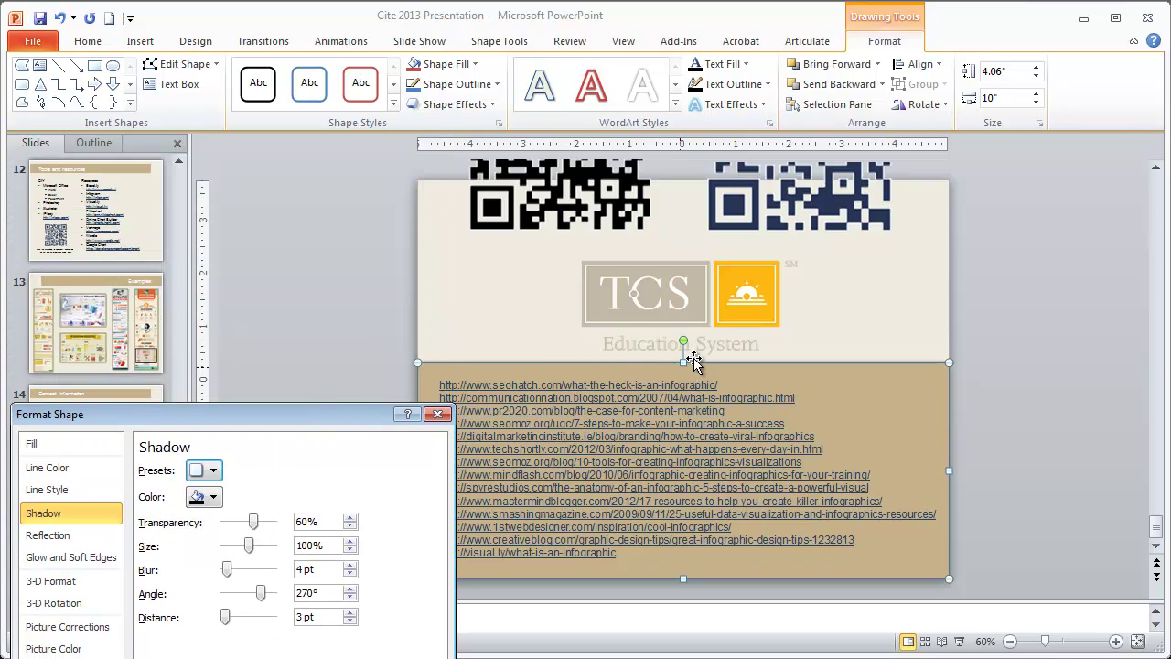
left_click(732, 359)
Switch the links box to an inner shadow preset instead.
left_click(788, 370)
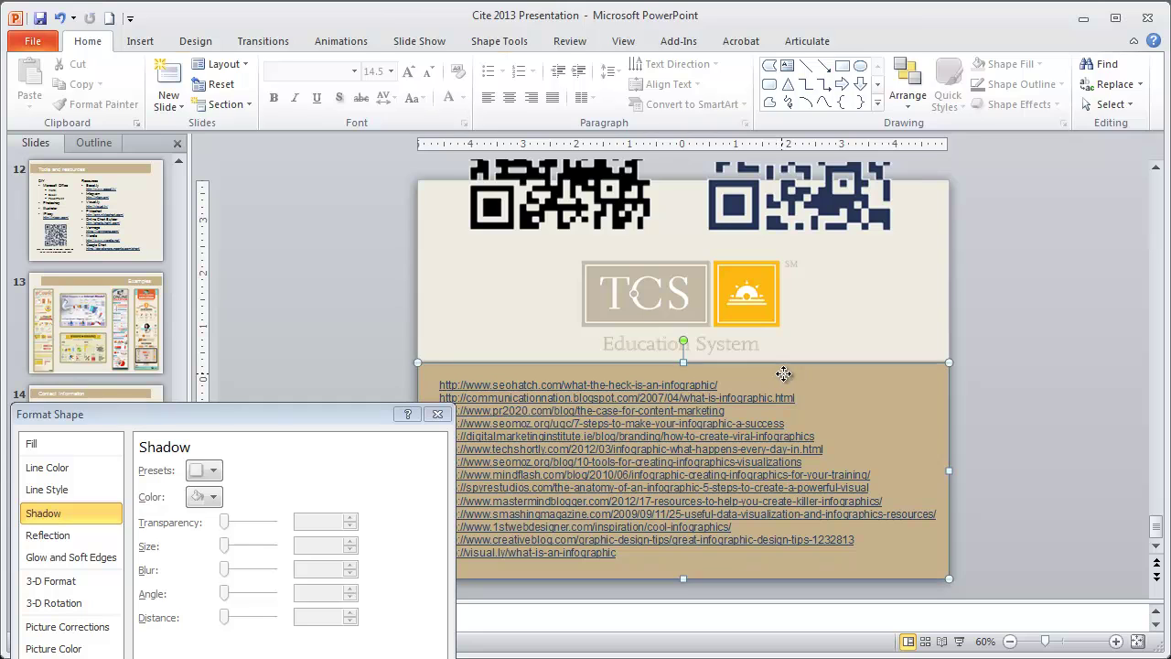
left_click(213, 471)
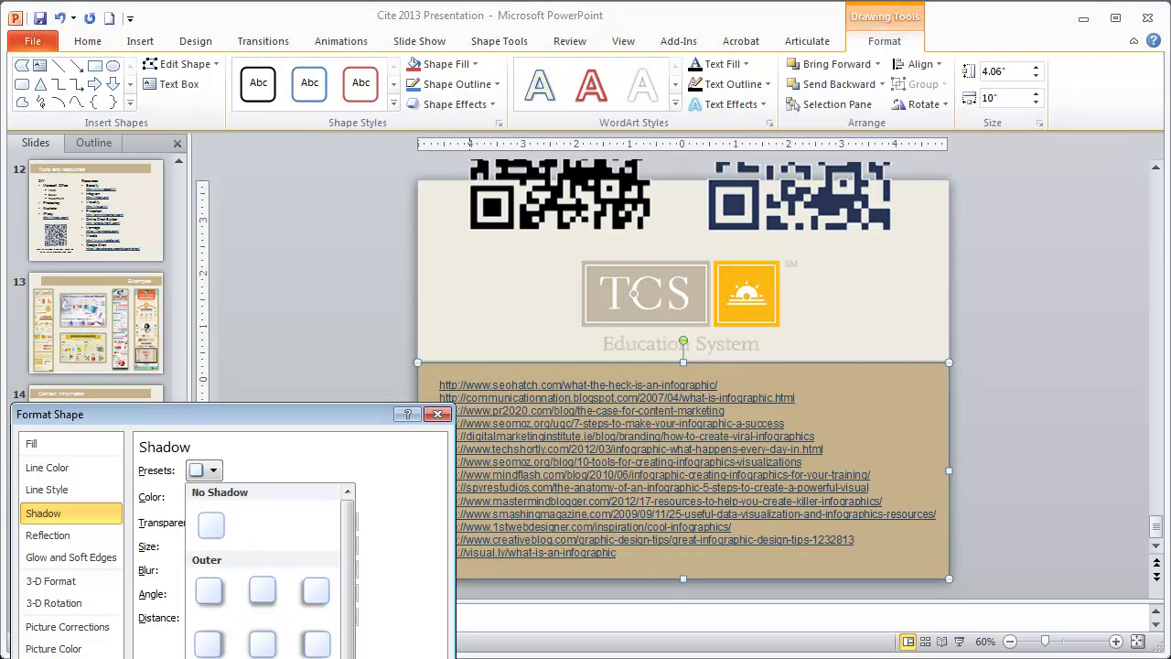
left_click_drag(303, 420, 290, 355)
left_click(212, 363)
left_click(261, 645)
left_click(825, 339)
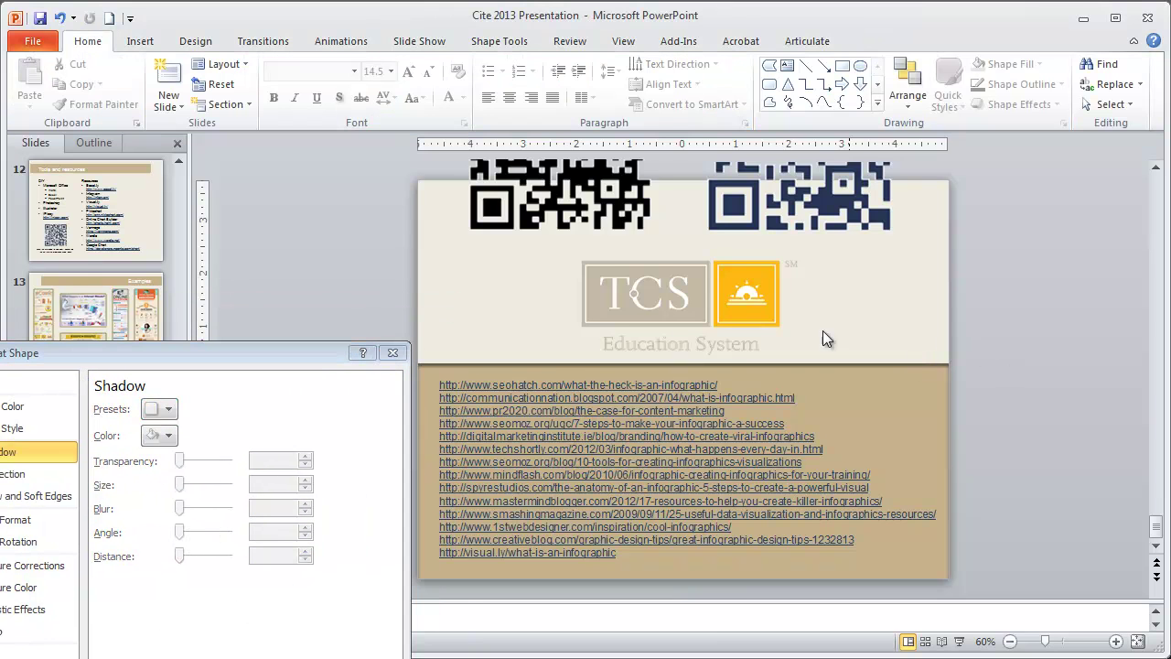
Set the shadow to 14 pt distance, 18 pt blur and 69% transparency.
left_click(427, 421)
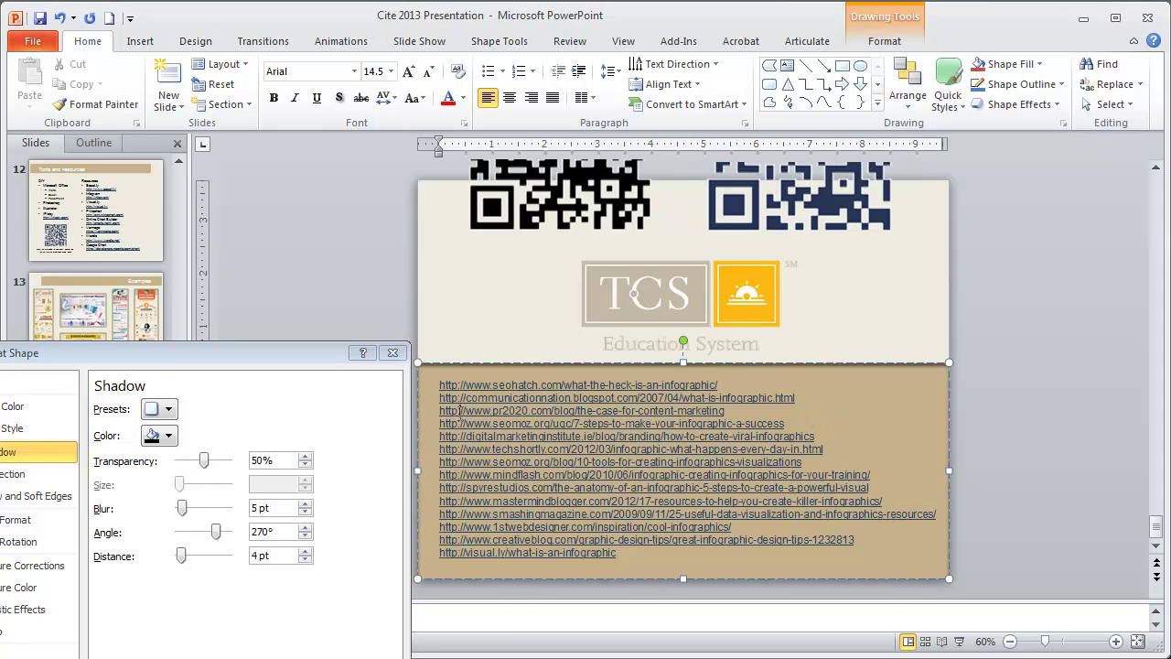
left_click_drag(182, 556, 184, 554)
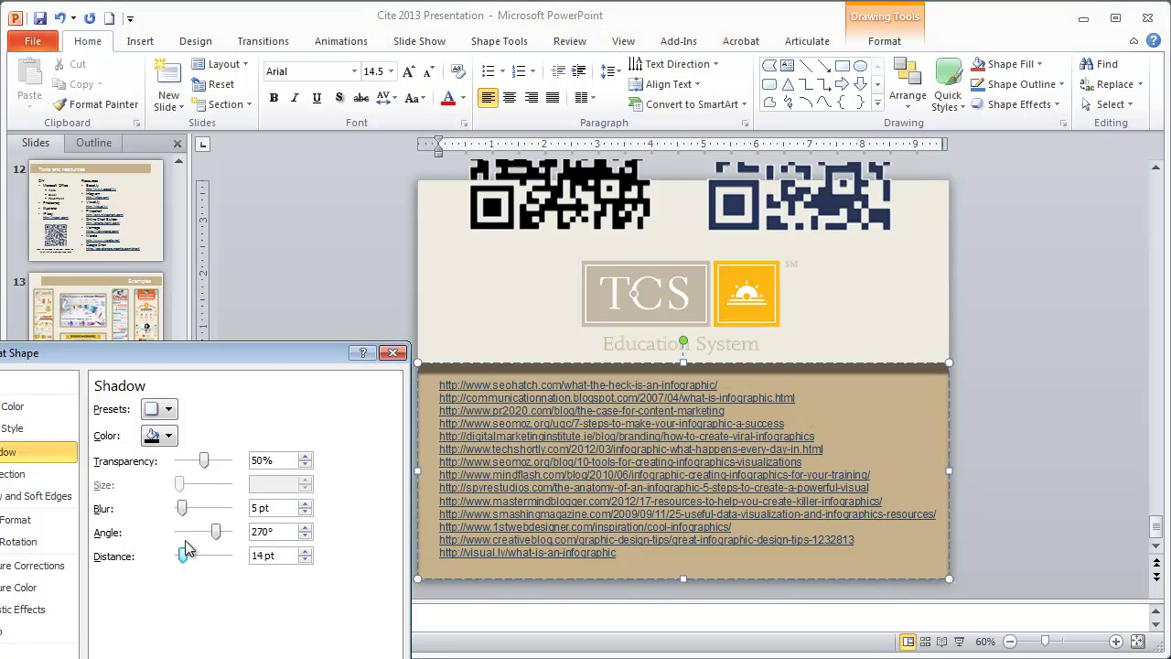
left_click_drag(184, 510, 188, 509)
left_click_drag(204, 461, 218, 465)
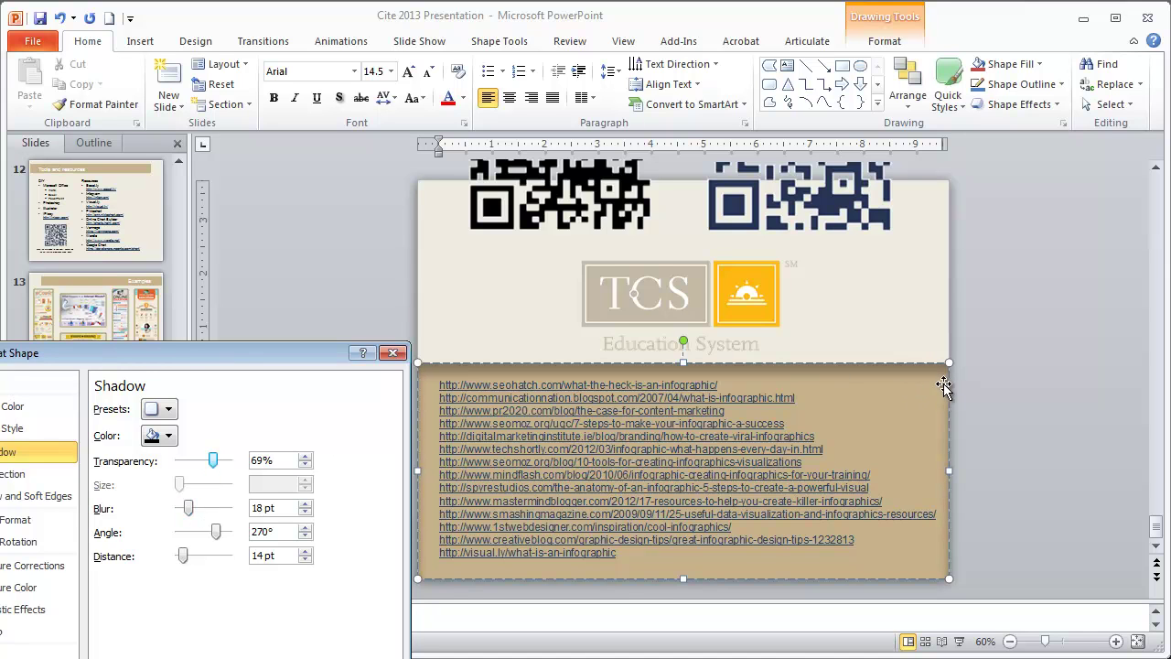
Widen the links box slightly and select most of its link lines.
left_click(946, 464)
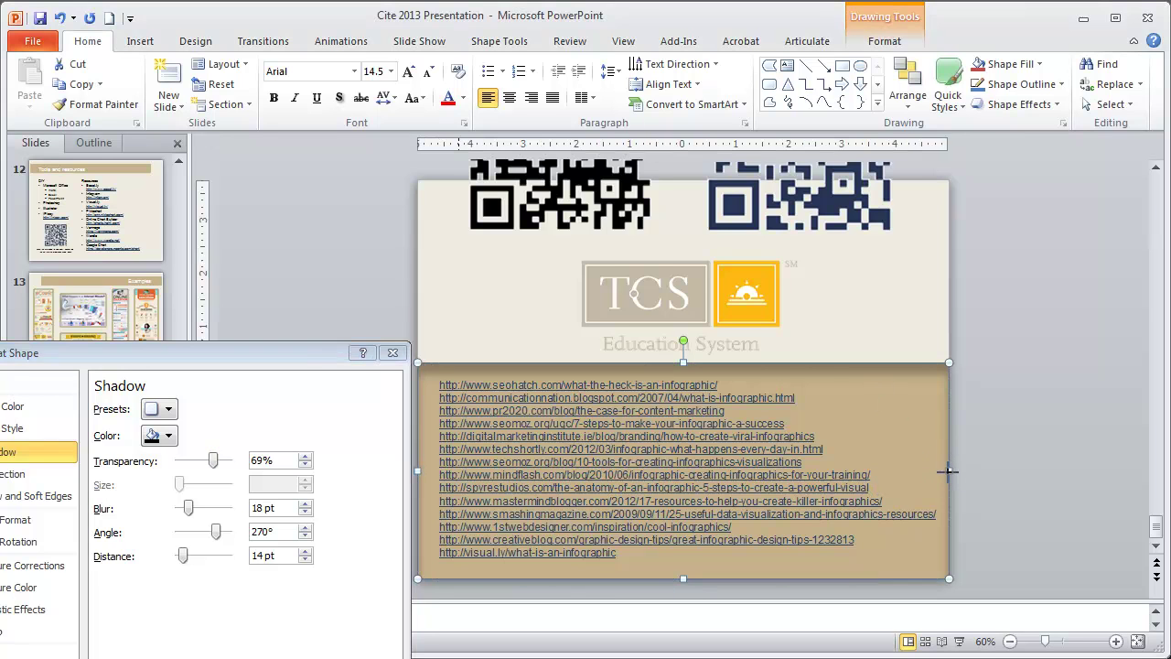
left_click_drag(967, 471, 967, 470)
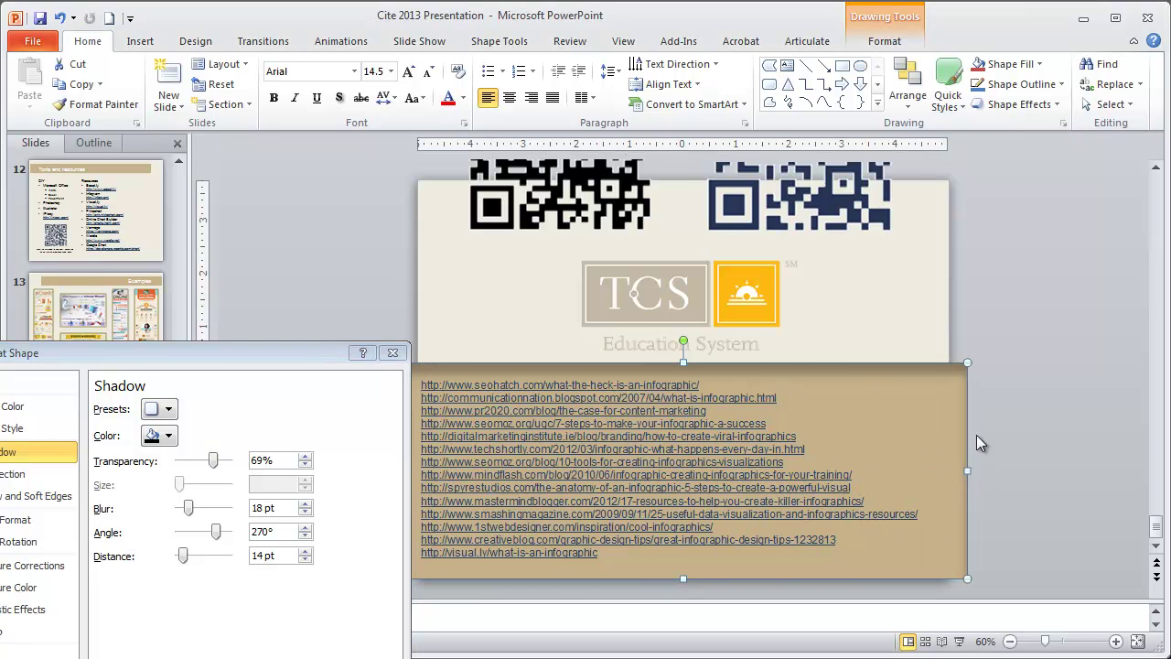
left_click_drag(424, 384, 506, 506)
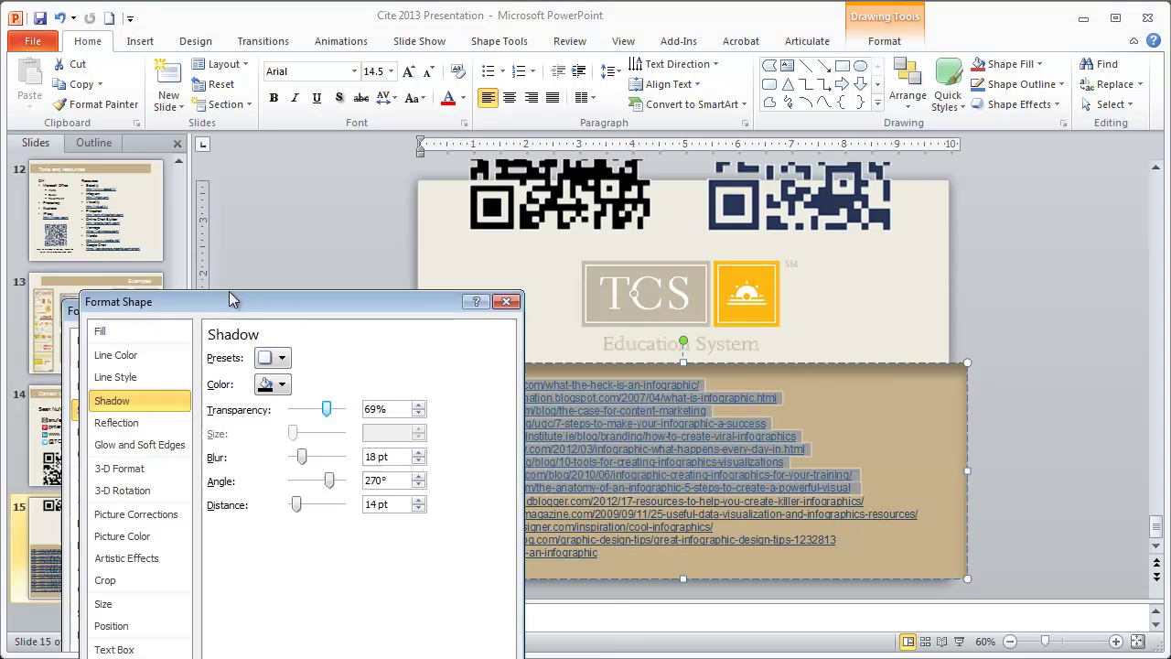
Set the links box's left inside margin to 0.8" and close Format Shape.
left_click_drag(229, 300, 217, 105)
left_click(196, 539)
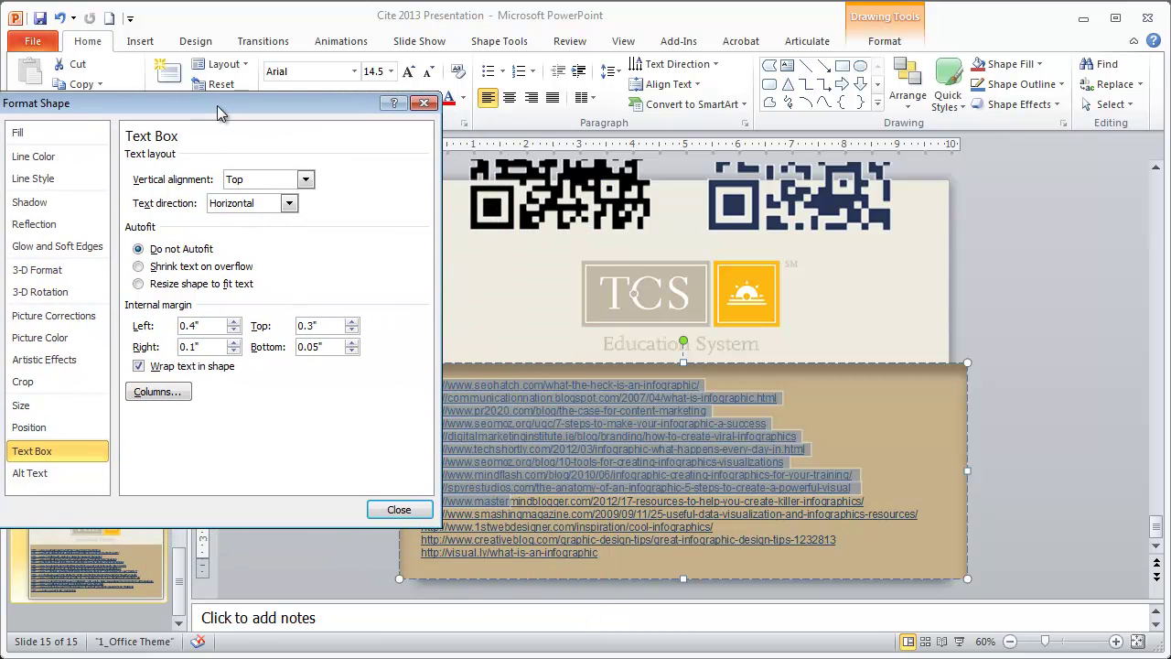
left_click(234, 322)
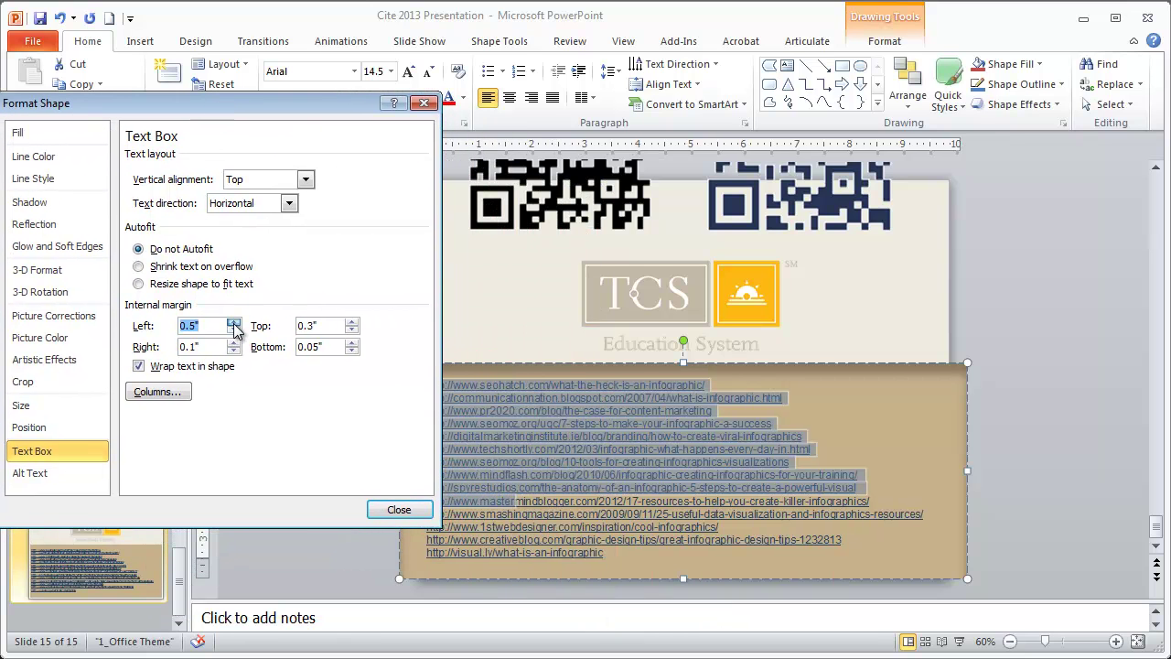
left_click(234, 322)
left_click(234, 322)
left_click(235, 322)
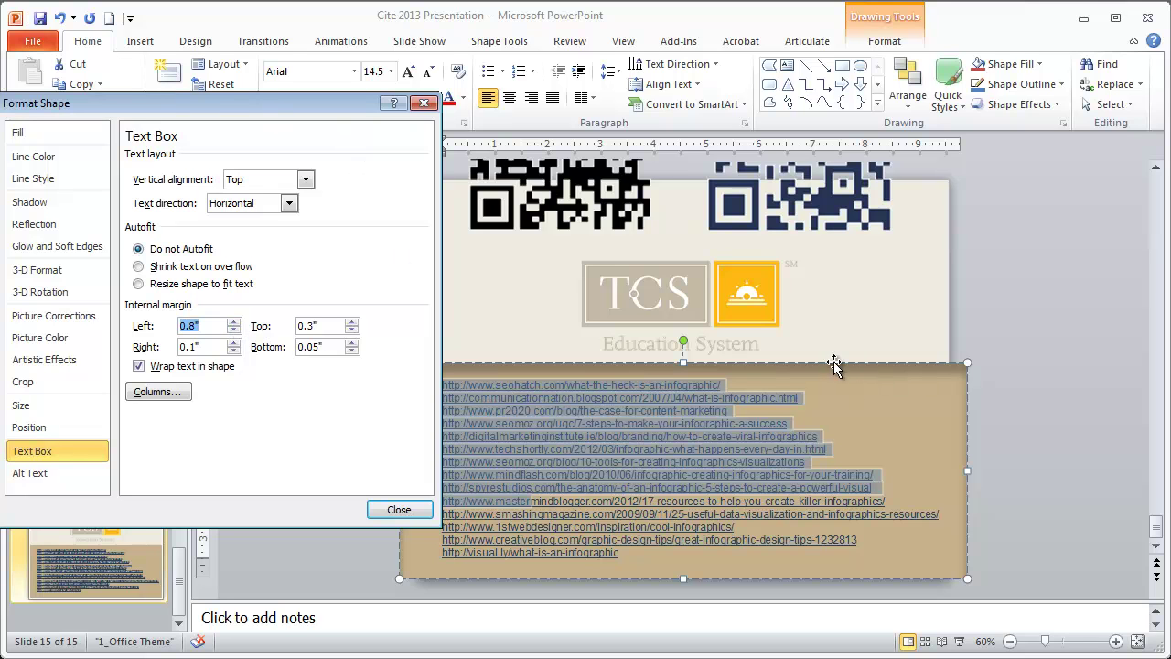
left_click(994, 335)
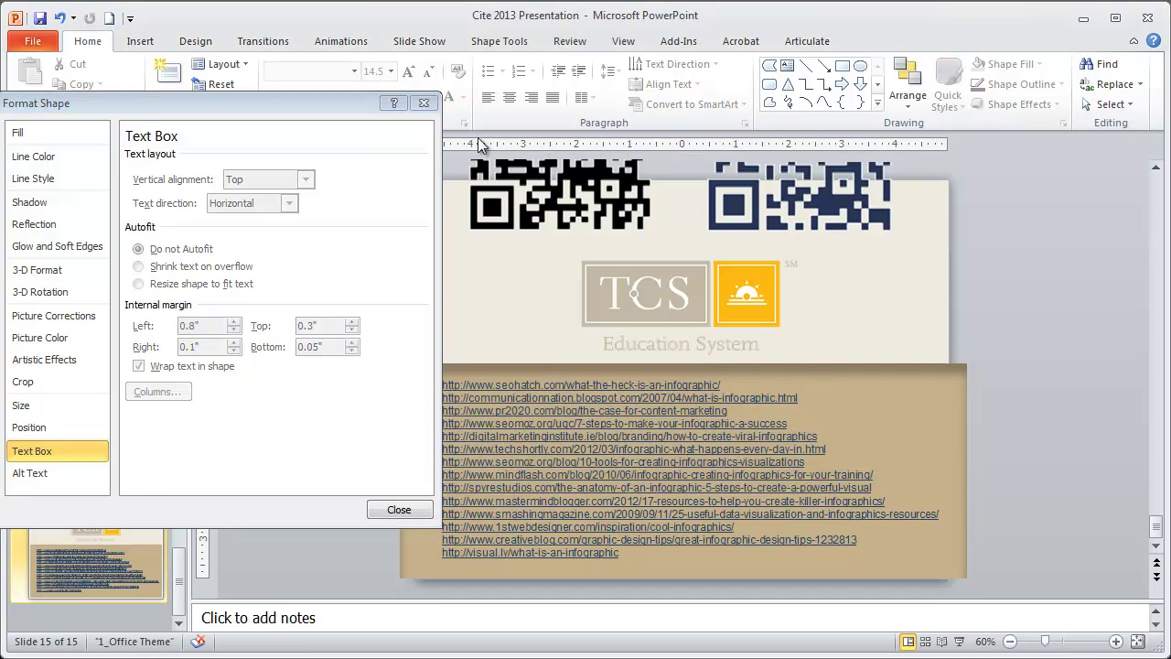
key("Escape")
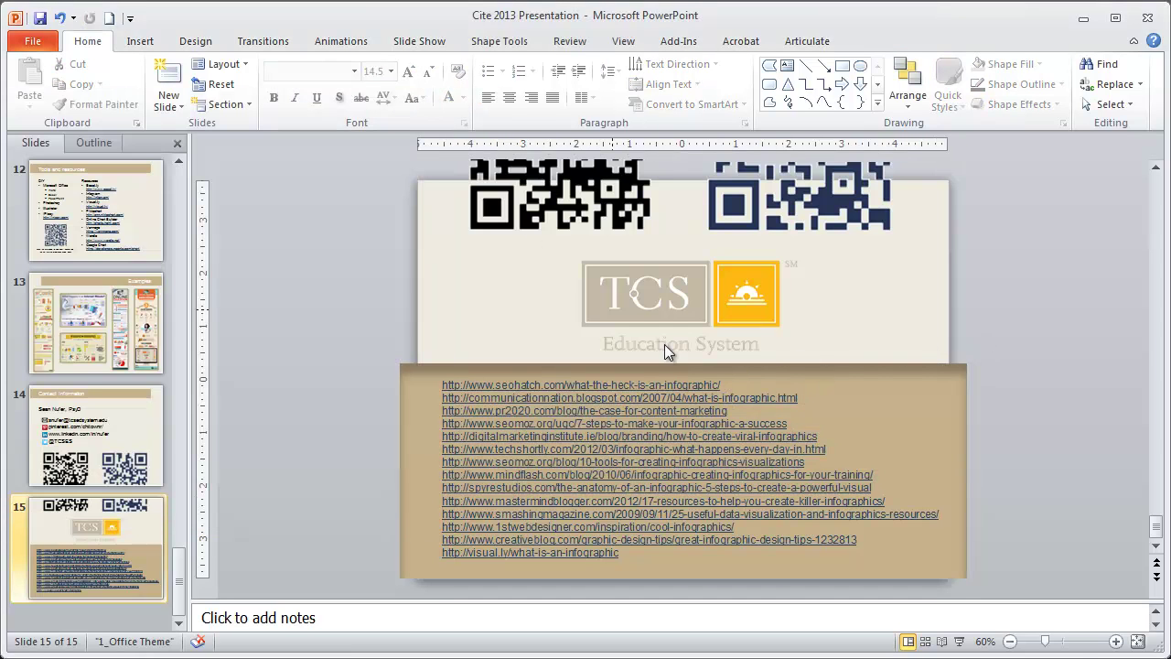
Preview slide 15 as a full-screen slide show, then exit it.
left_click(959, 642)
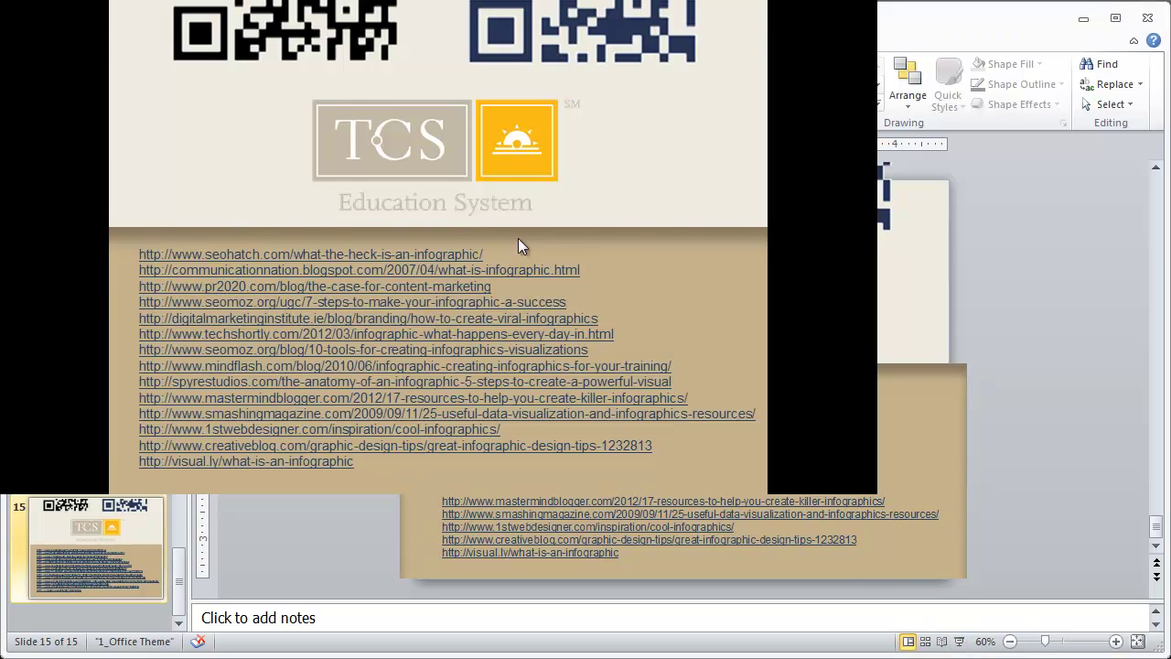
key("Escape")
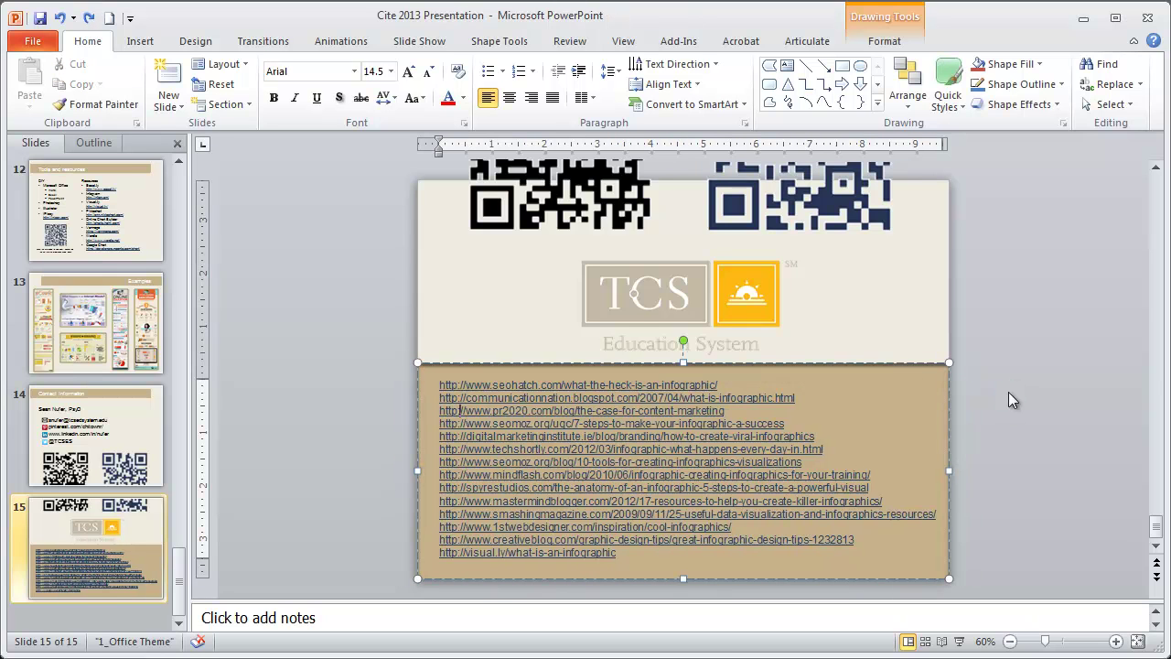
left_click(375, 343)
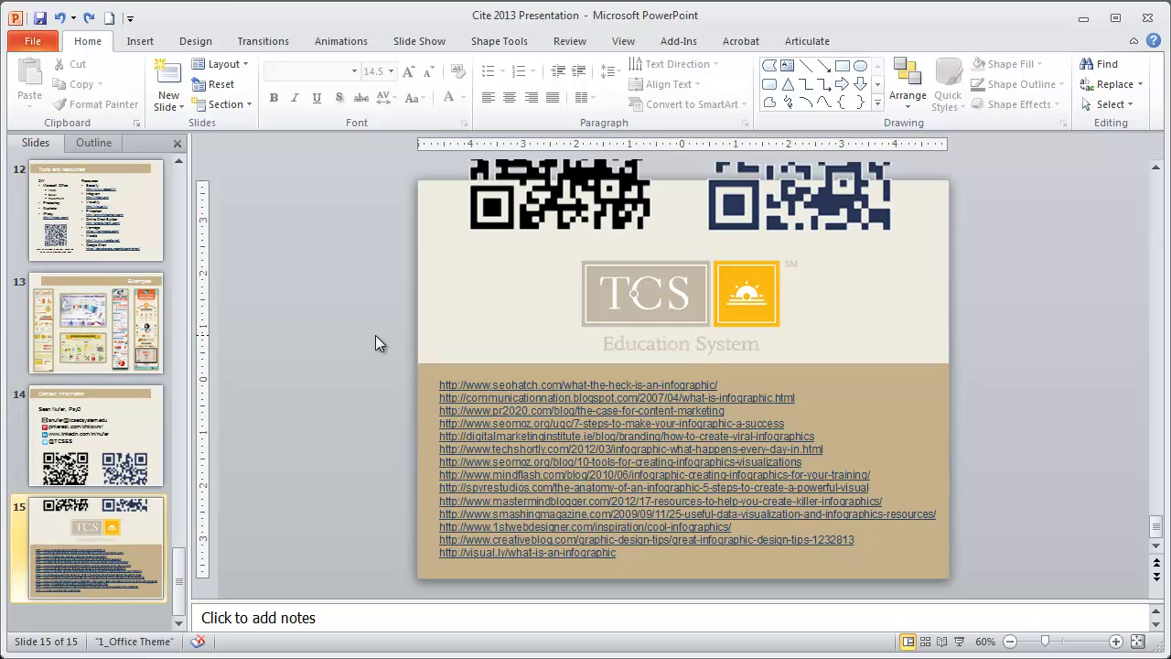
Jump between the first and last slides, then show the Examples slide.
key("Home")
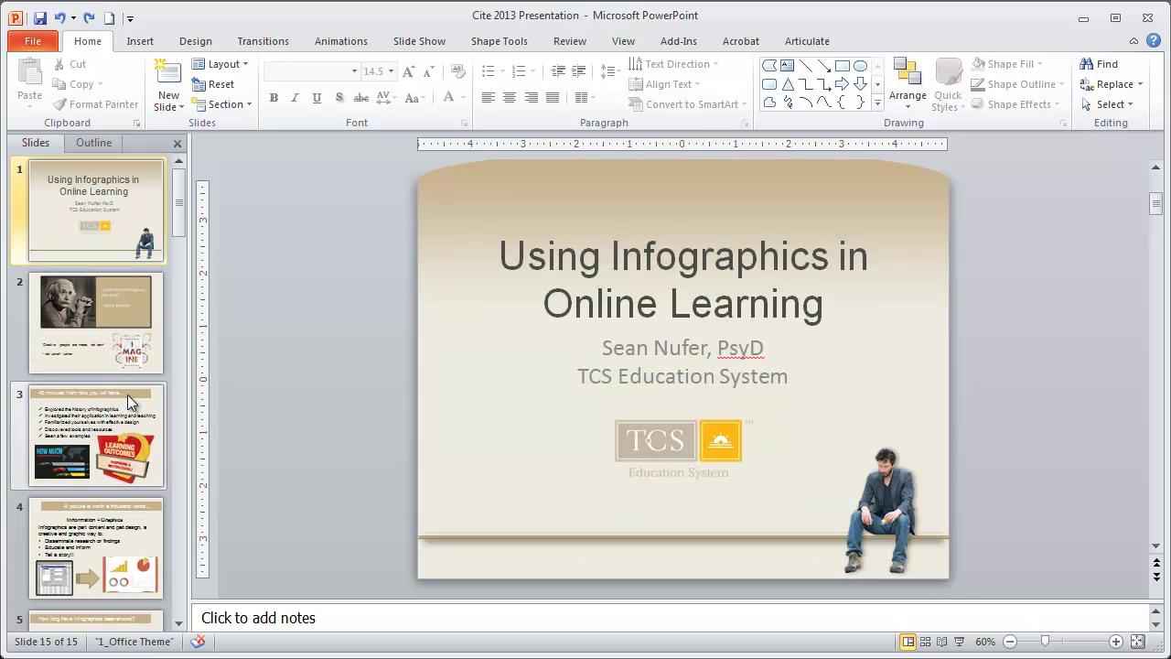
key("End")
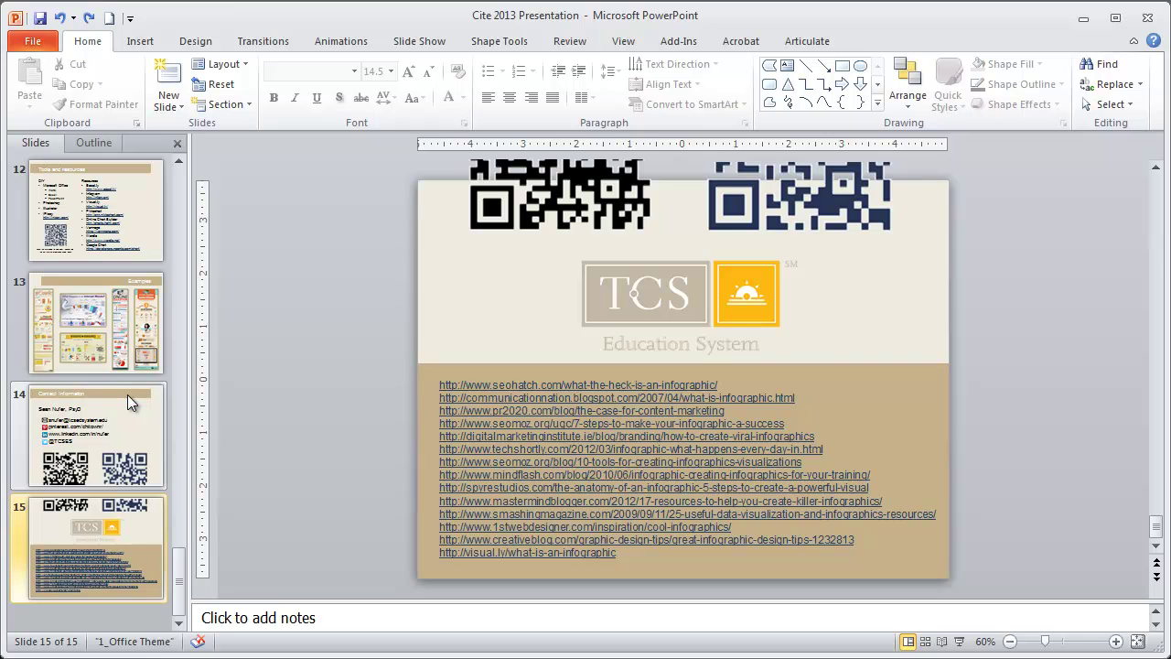
left_click(117, 403)
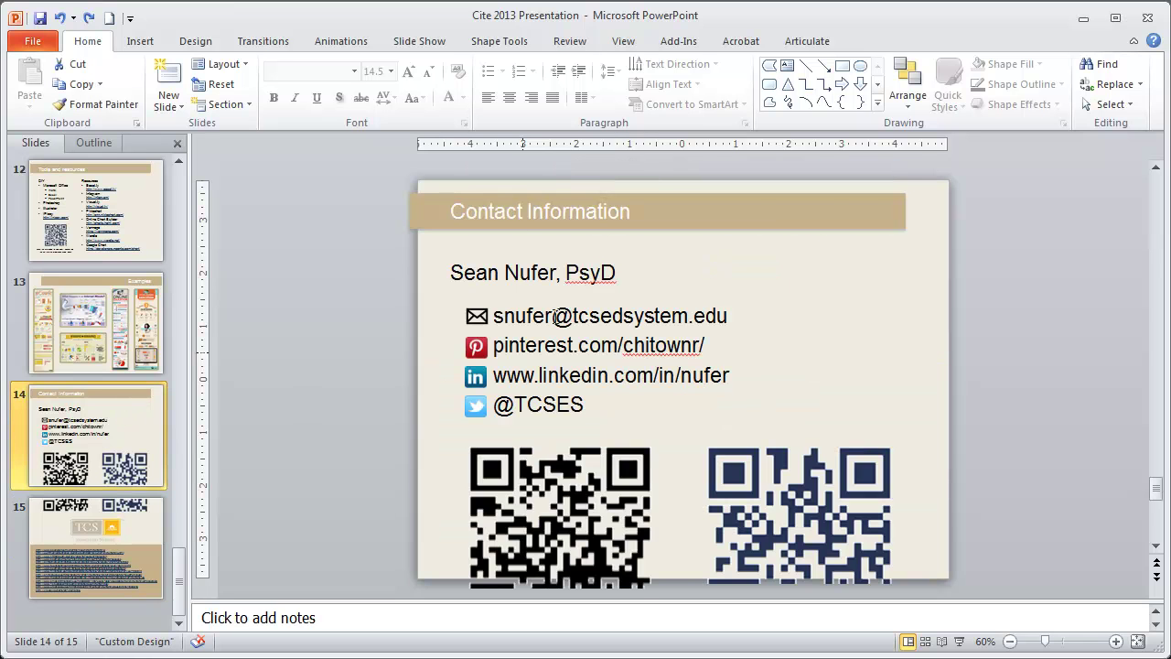
key("Up")
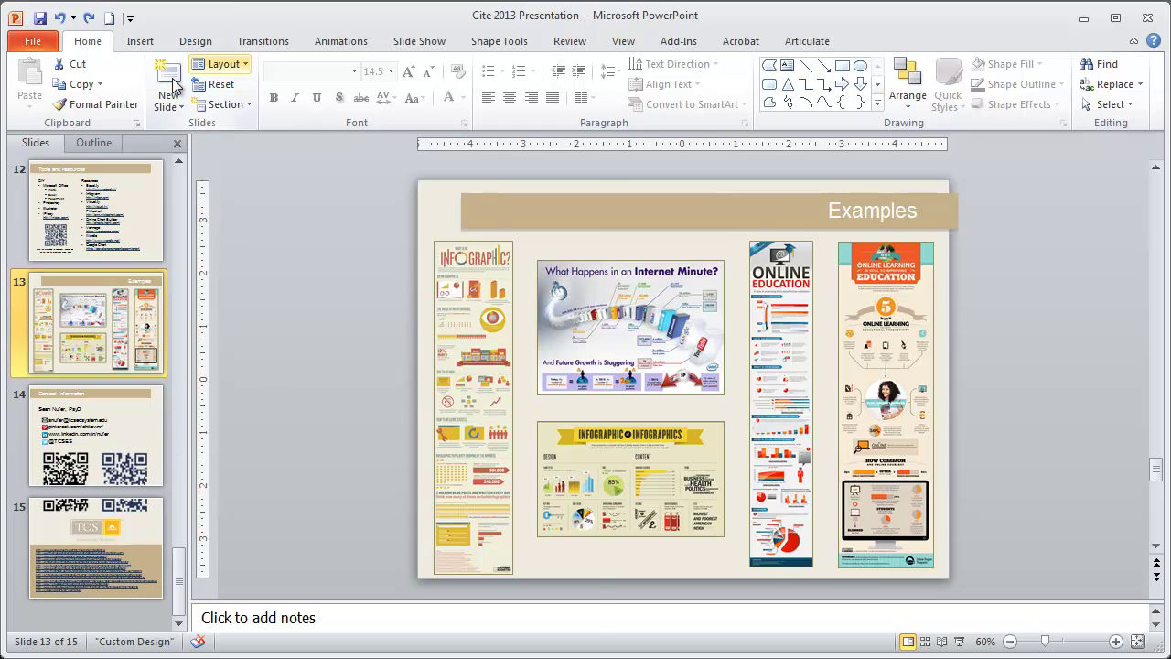
Look at the Layout gallery and Slide Master view, then return to the Contact Information slide.
left_click(243, 65)
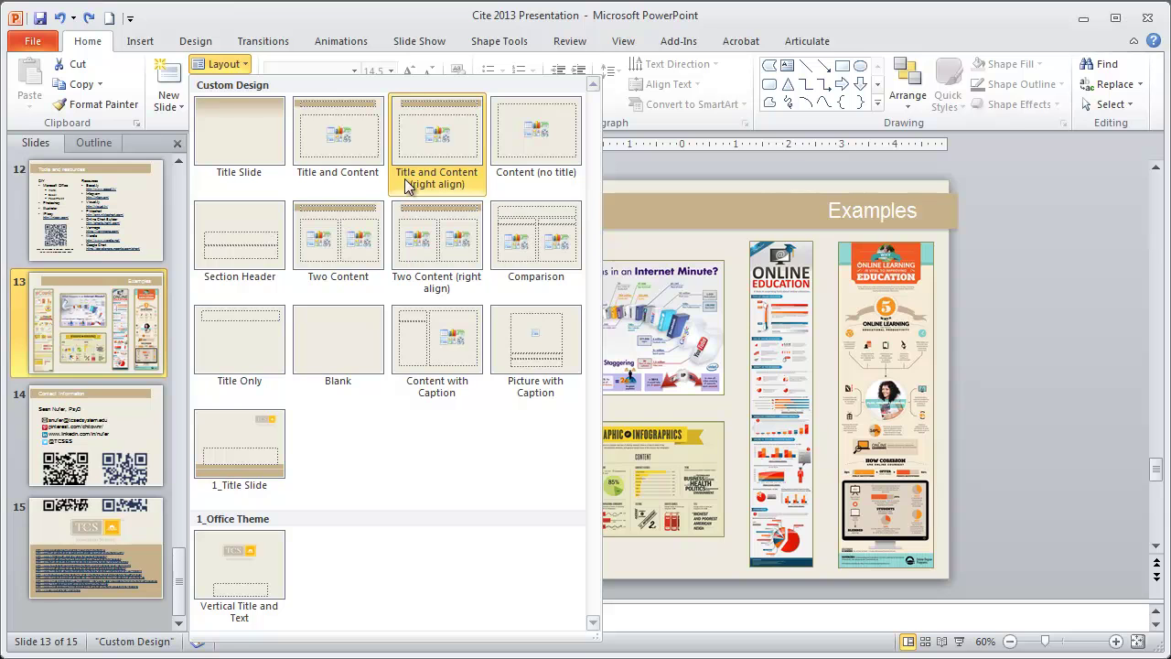
left_click(909, 642)
left_click(909, 642, "shift")
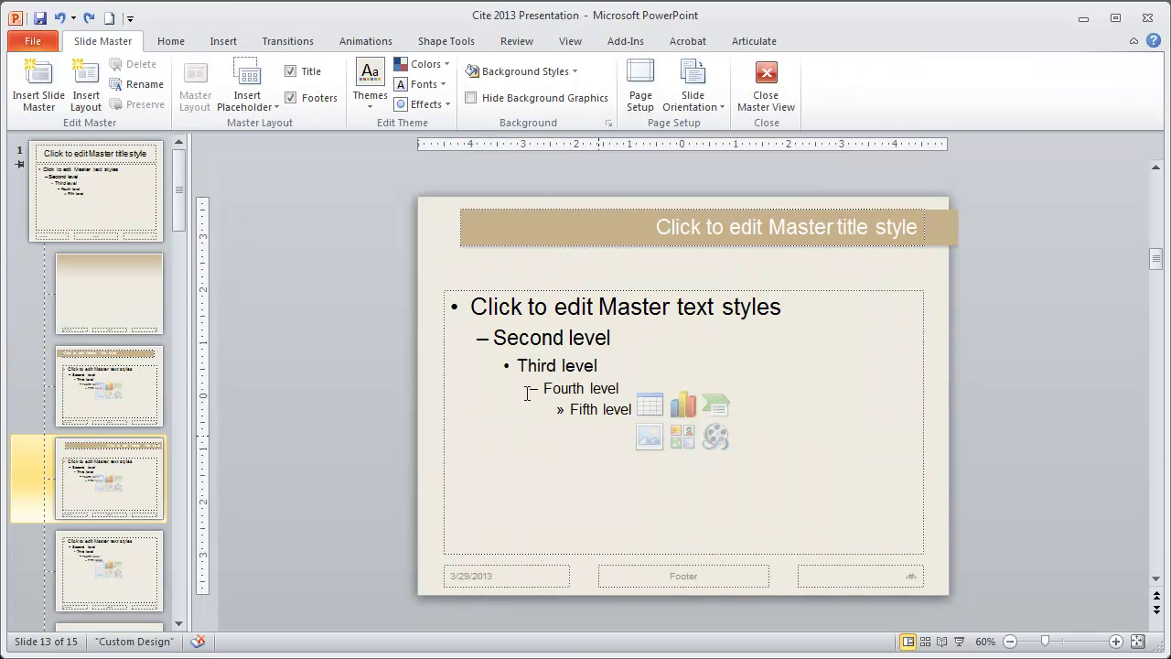
left_click(910, 643)
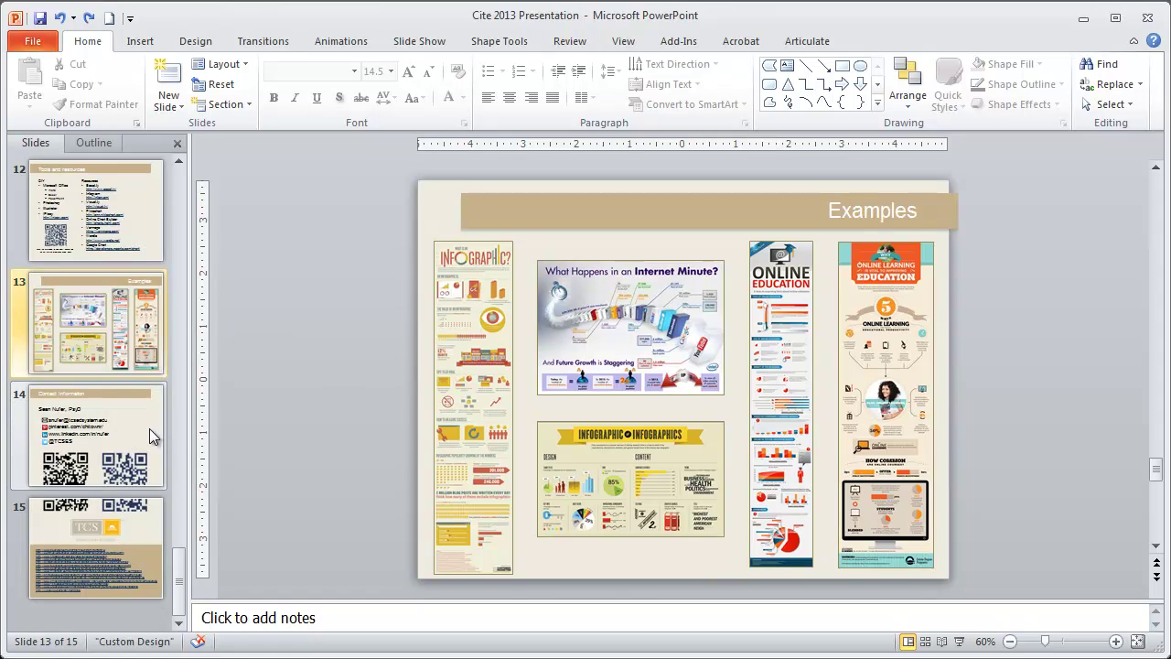
left_click(103, 454)
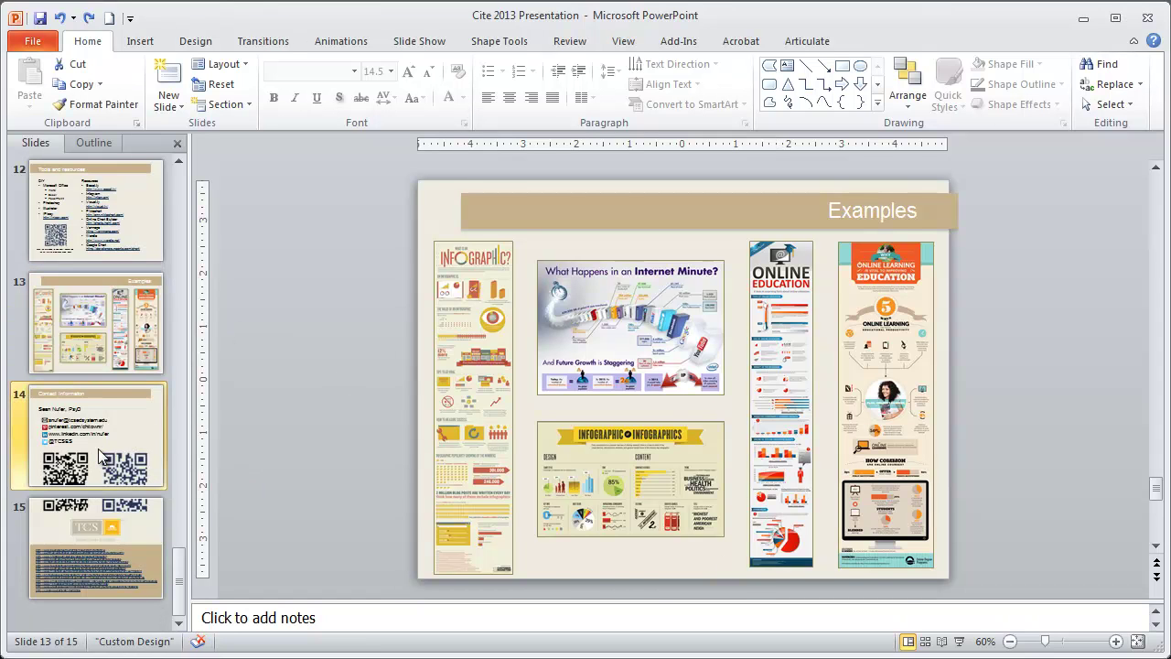
Draw a blue downward block arrow on the slide.
left_click(552, 498)
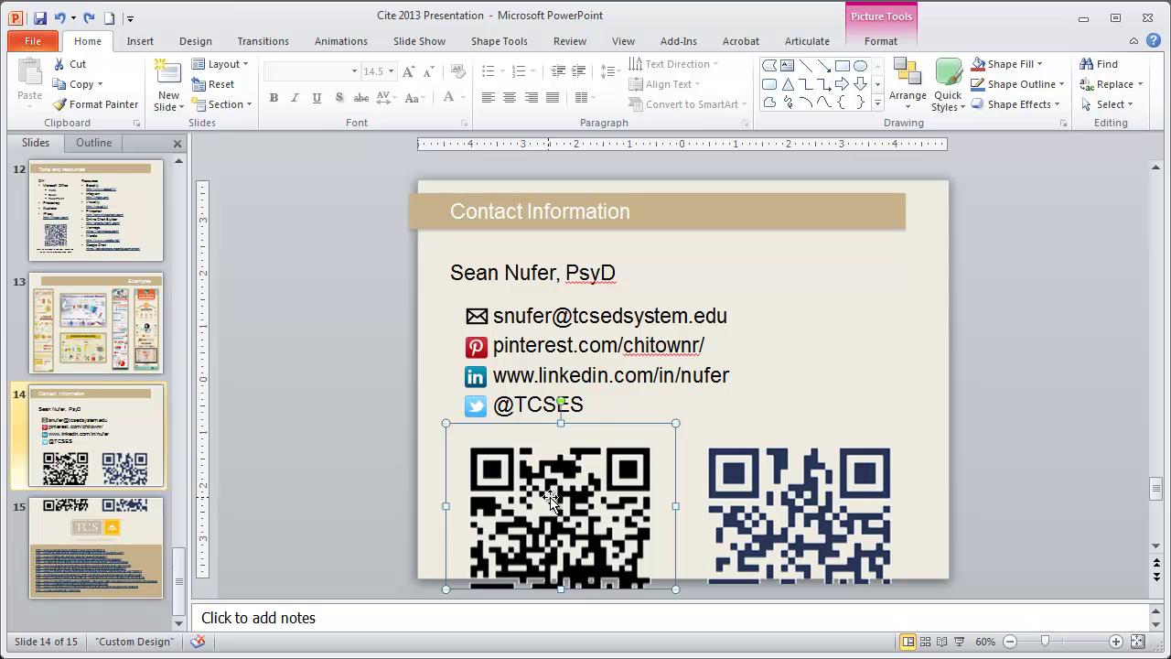
left_click(132, 508)
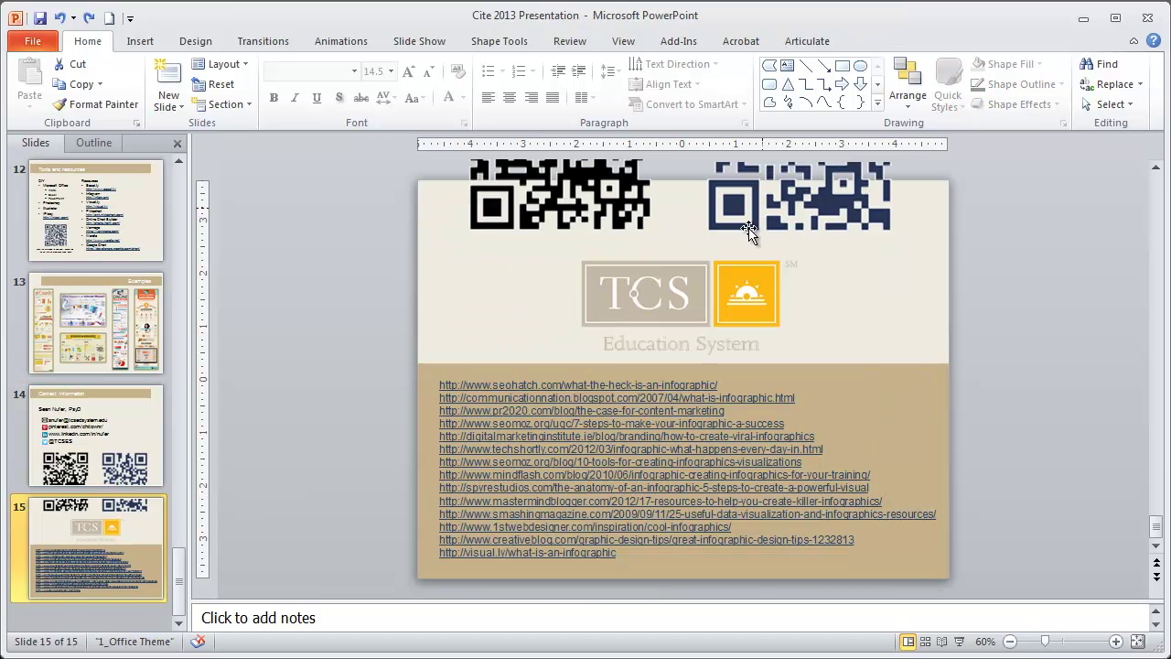
scroll(511, 339, "up", 1)
scroll(510, 333, "up", 5)
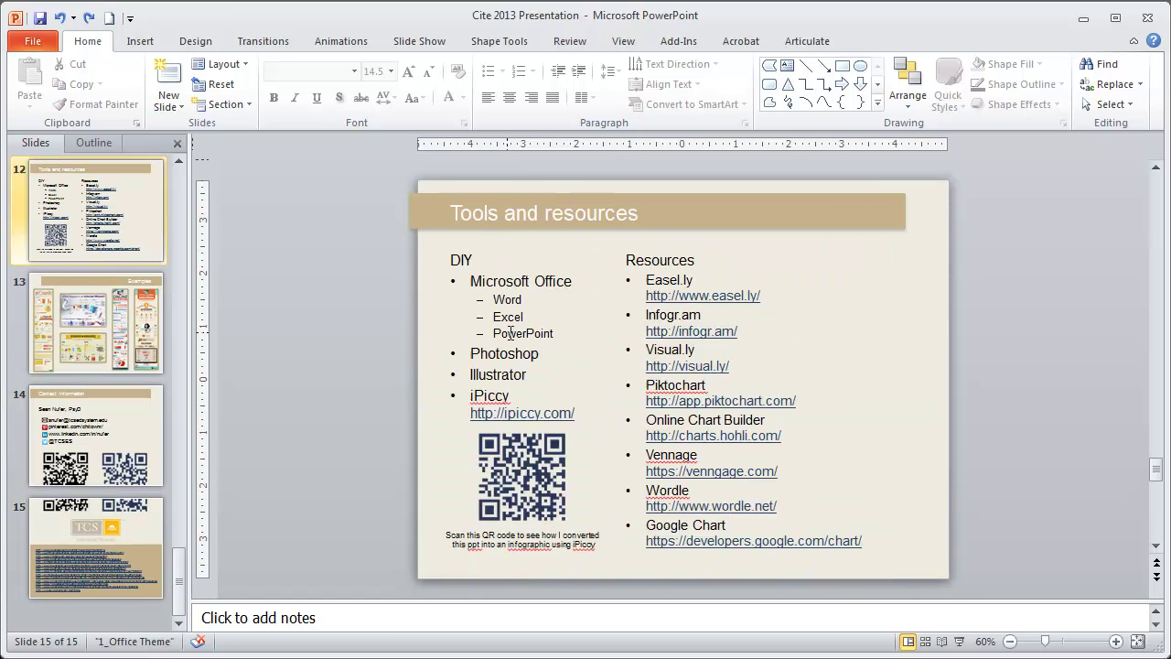
scroll(510, 333, "down", 3)
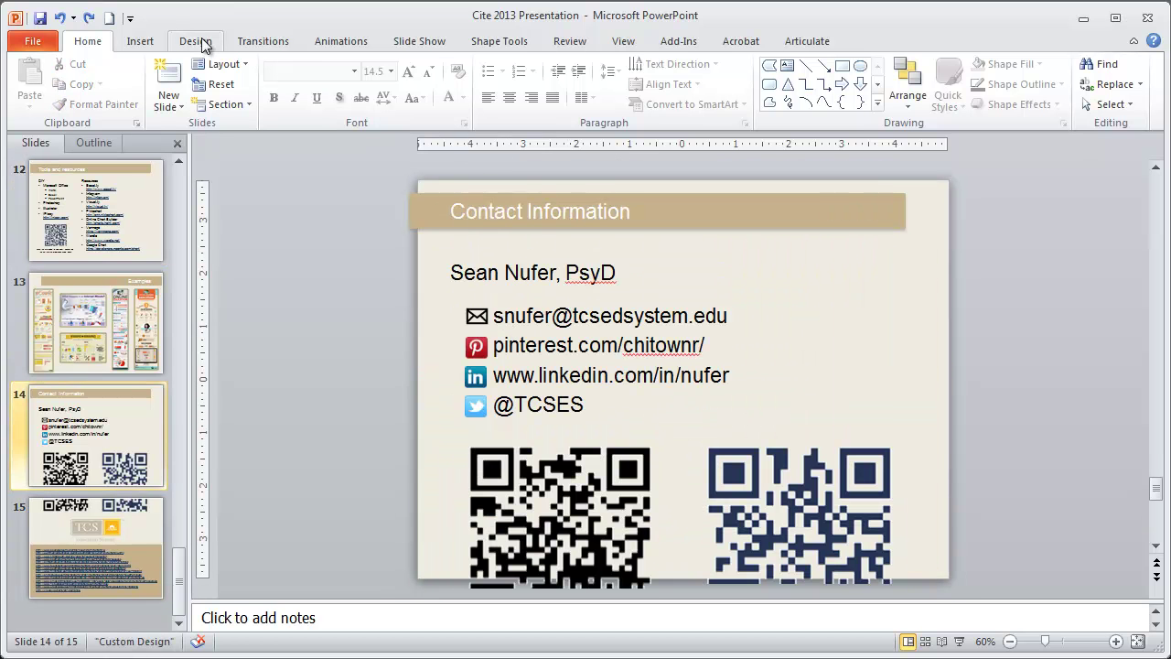
left_click(145, 43)
left_click(260, 84)
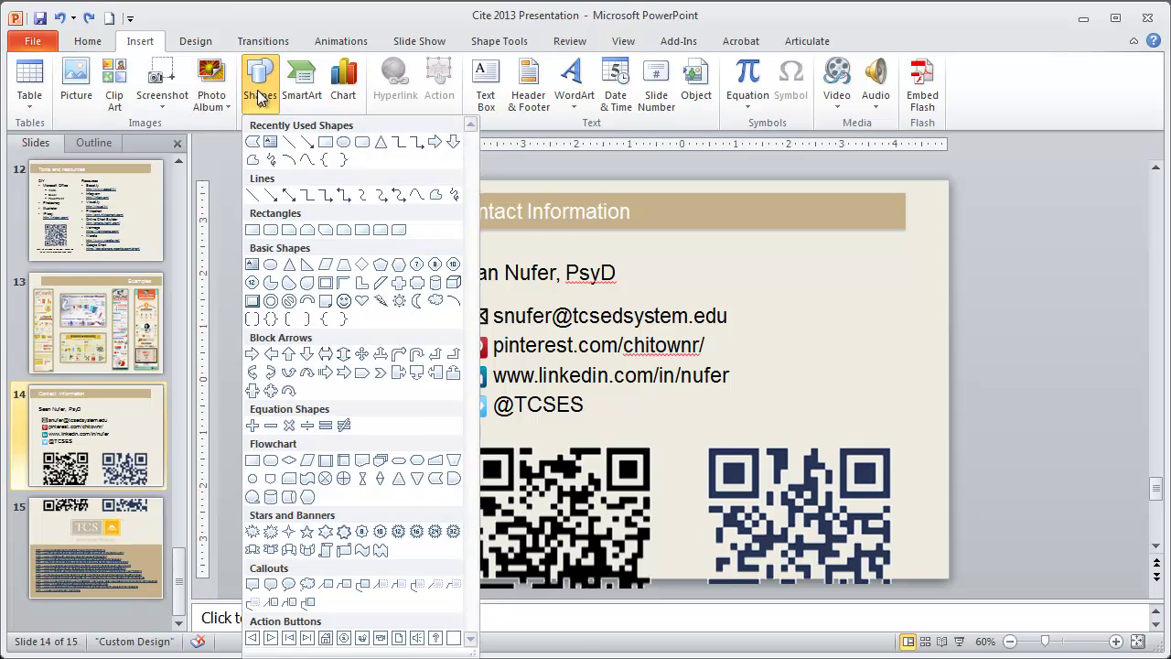
left_click(304, 353)
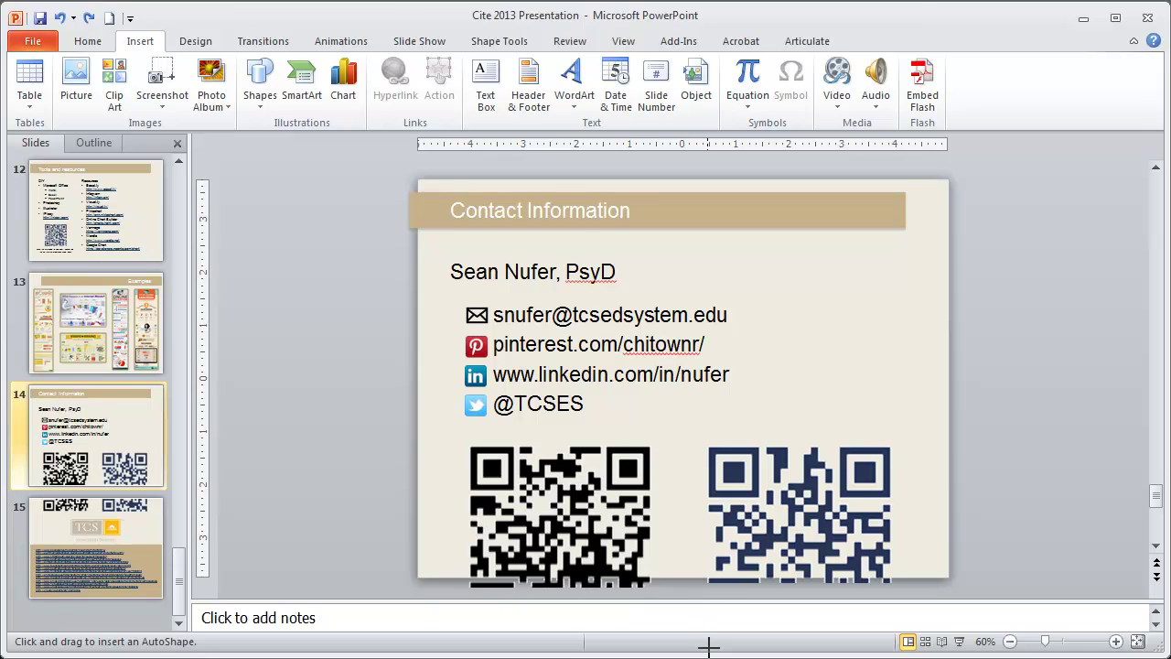
left_click_drag(709, 647, 670, 445)
scroll(791, 466, "down", 5)
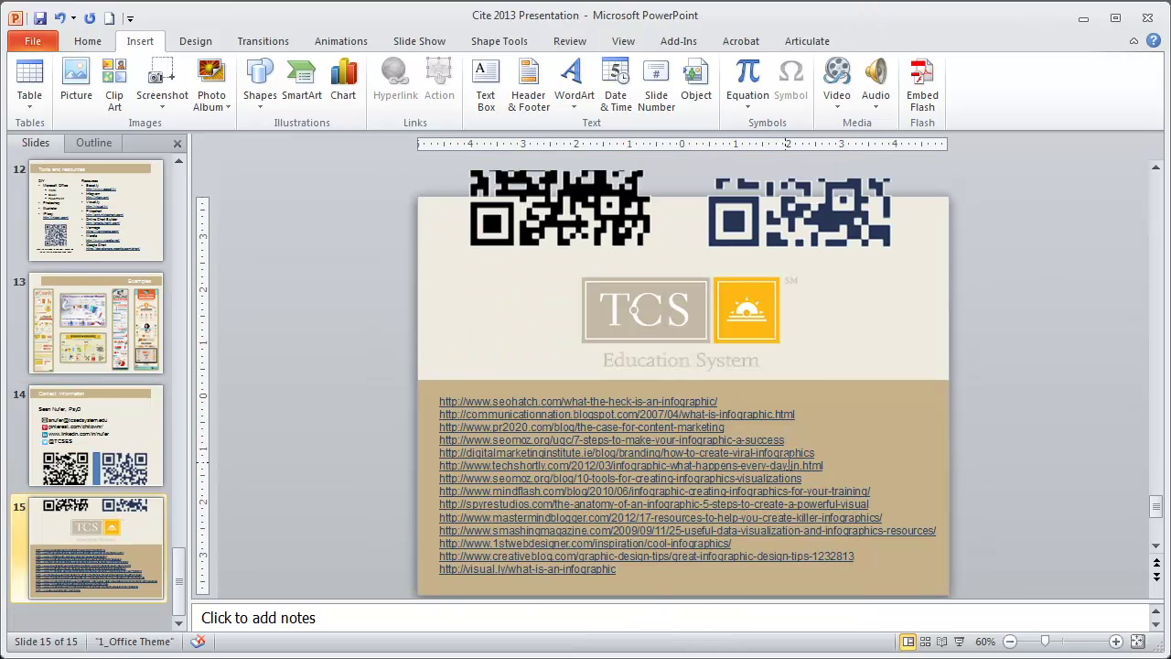
scroll(789, 463, "up", 5)
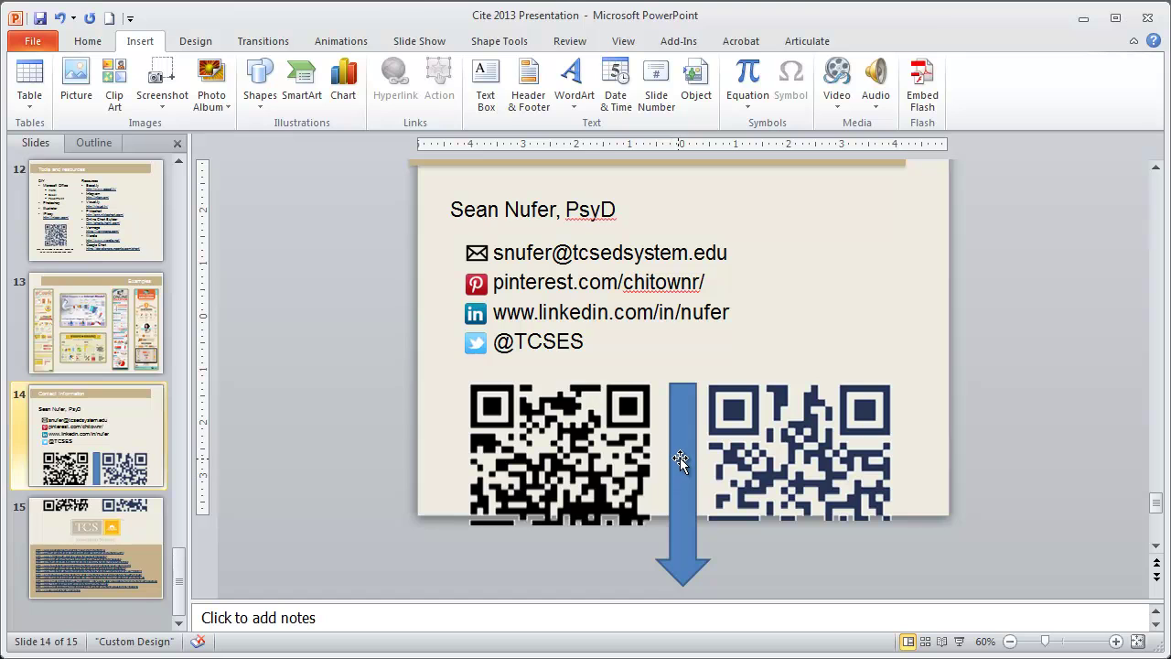
Cut the blue arrow and paste it back as a picture.
left_click(680, 458)
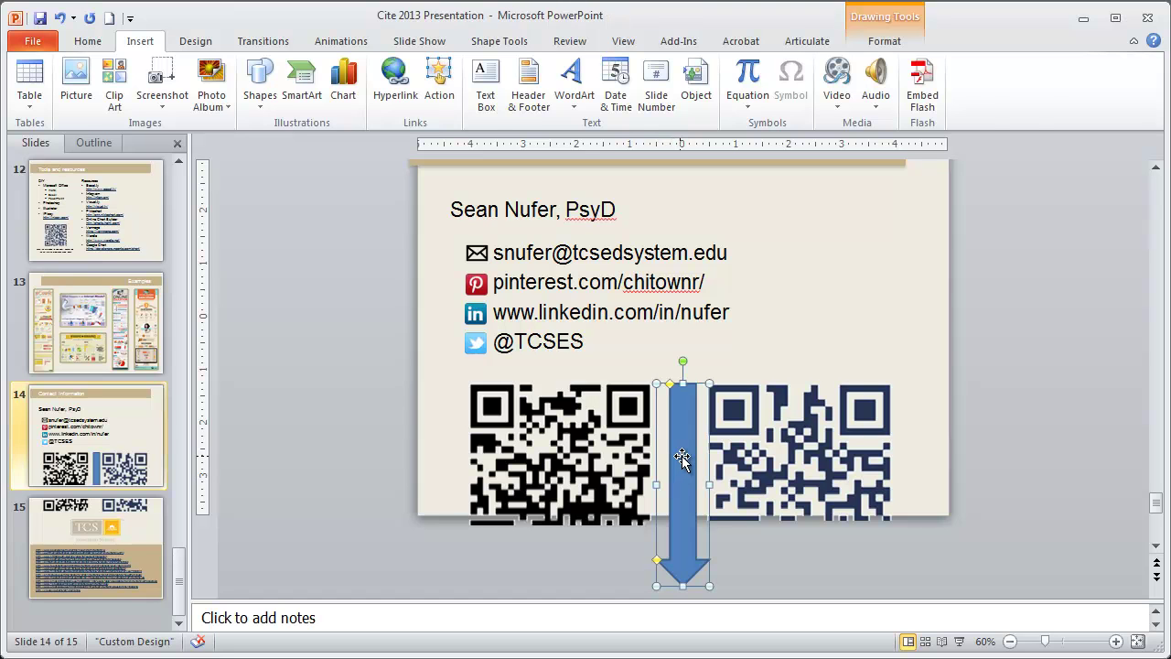
double_click(682, 456)
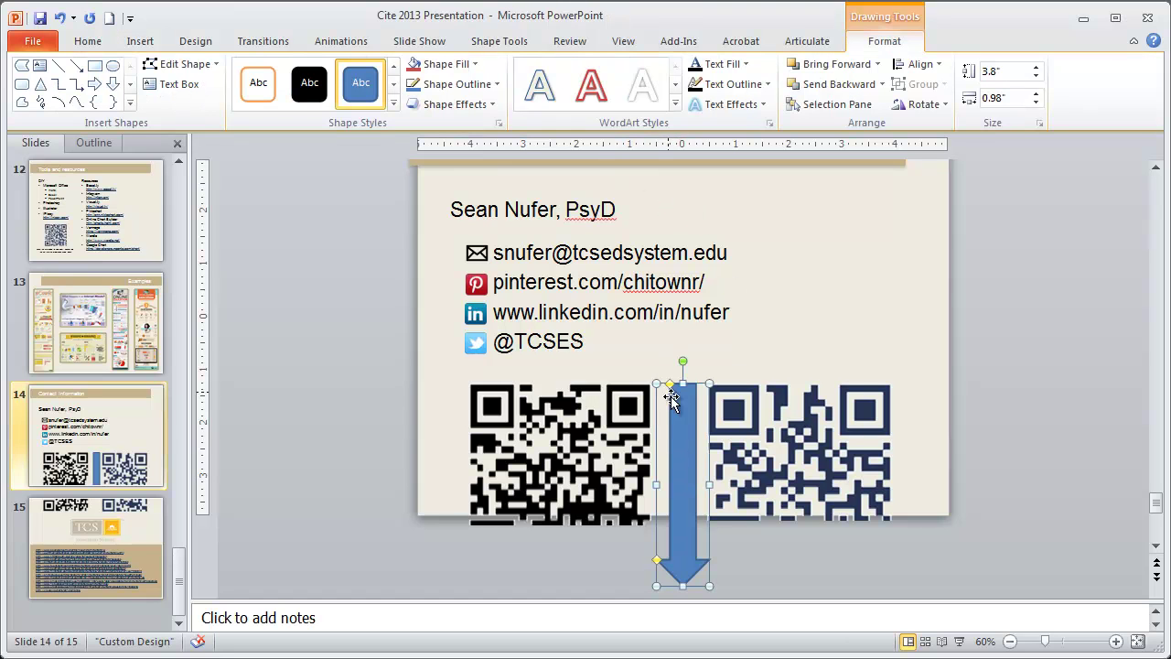
right_click(686, 439)
left_click(735, 474)
key("ctrl+x")
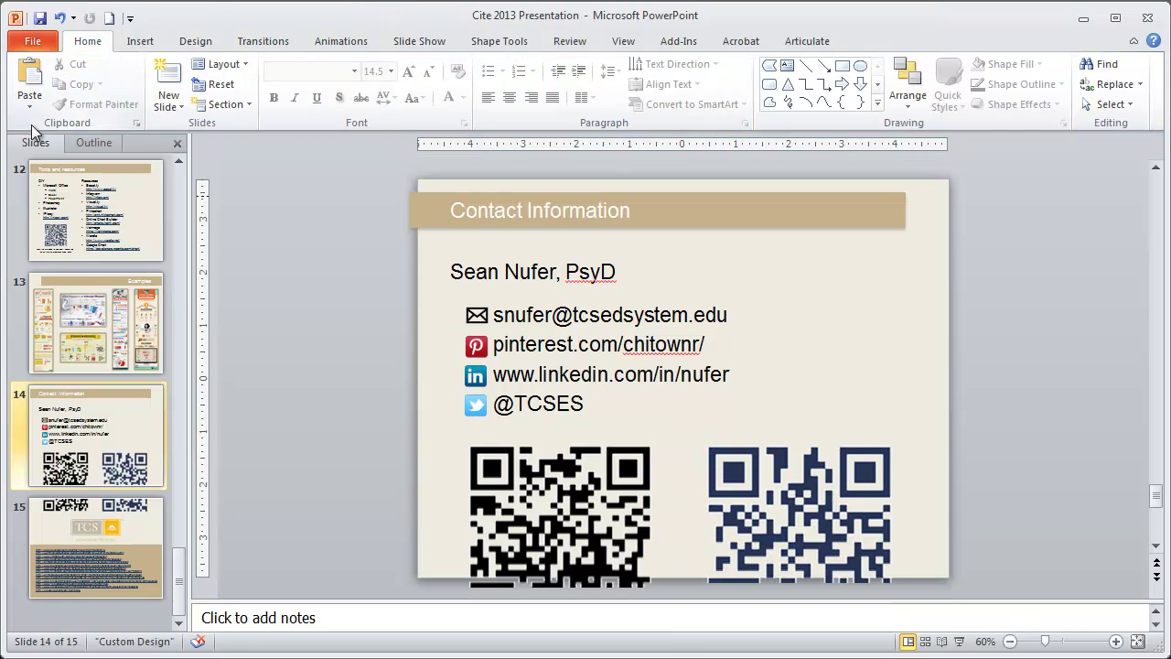
left_click(30, 96)
left_click(54, 147)
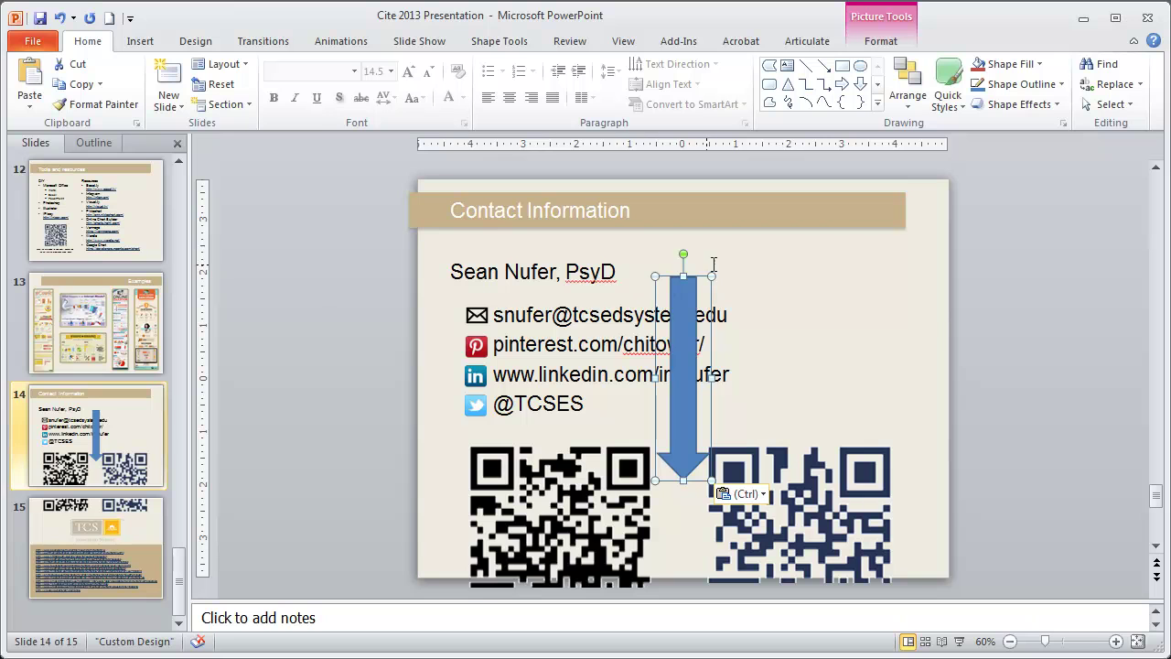
left_click_drag(677, 491, 682, 613)
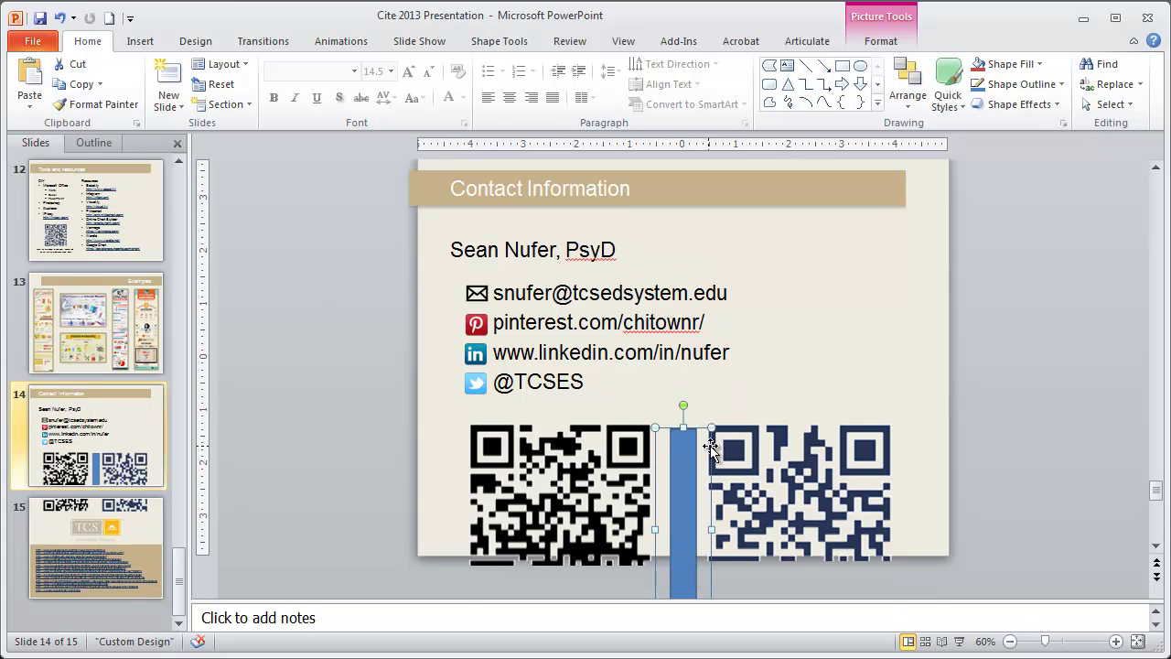
Crop the arrow picture's bottom off at the slide edge, leaving a blue bar.
left_click(977, 80)
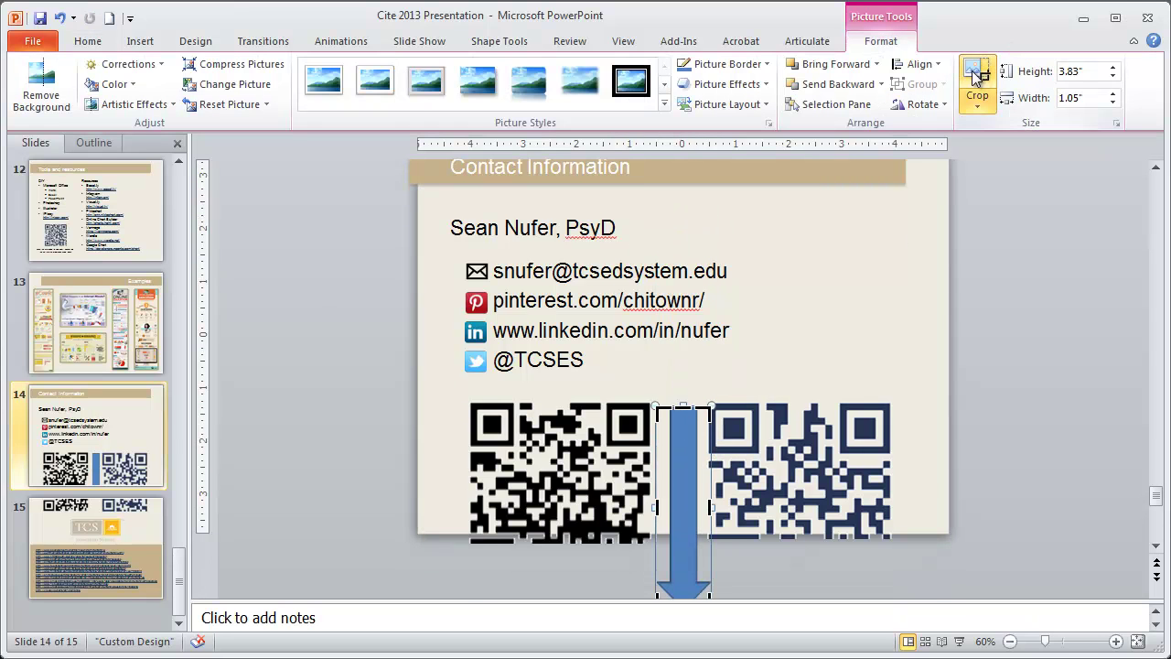
scroll(758, 369, "down", 1)
left_click(684, 546)
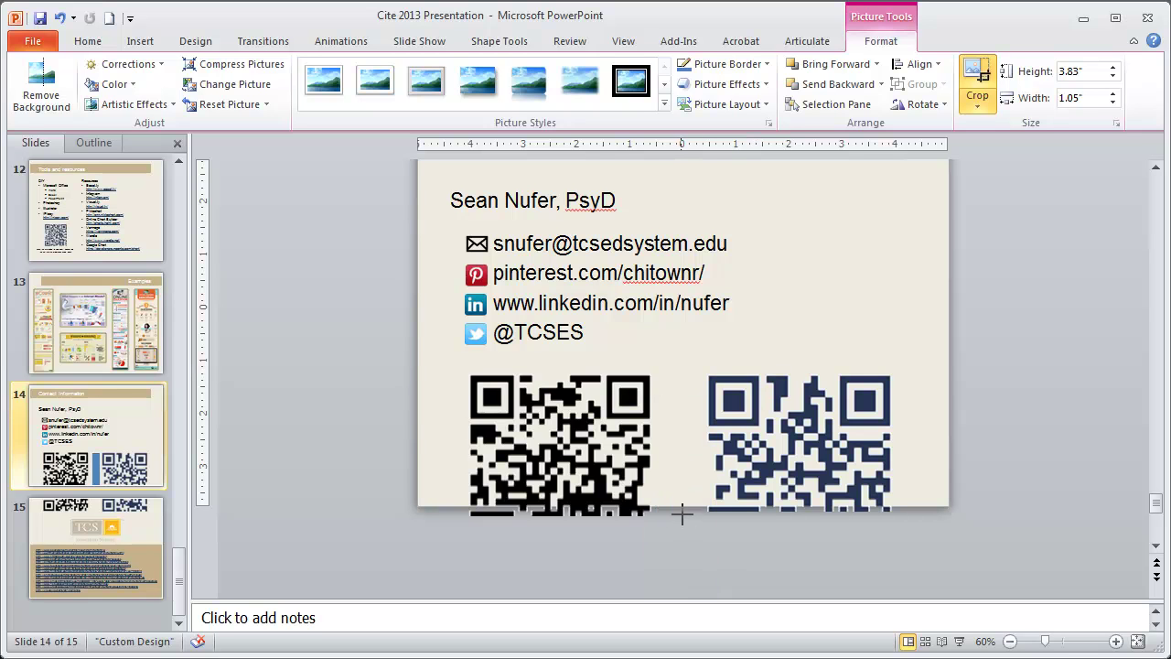
left_click_drag(681, 509, 682, 505)
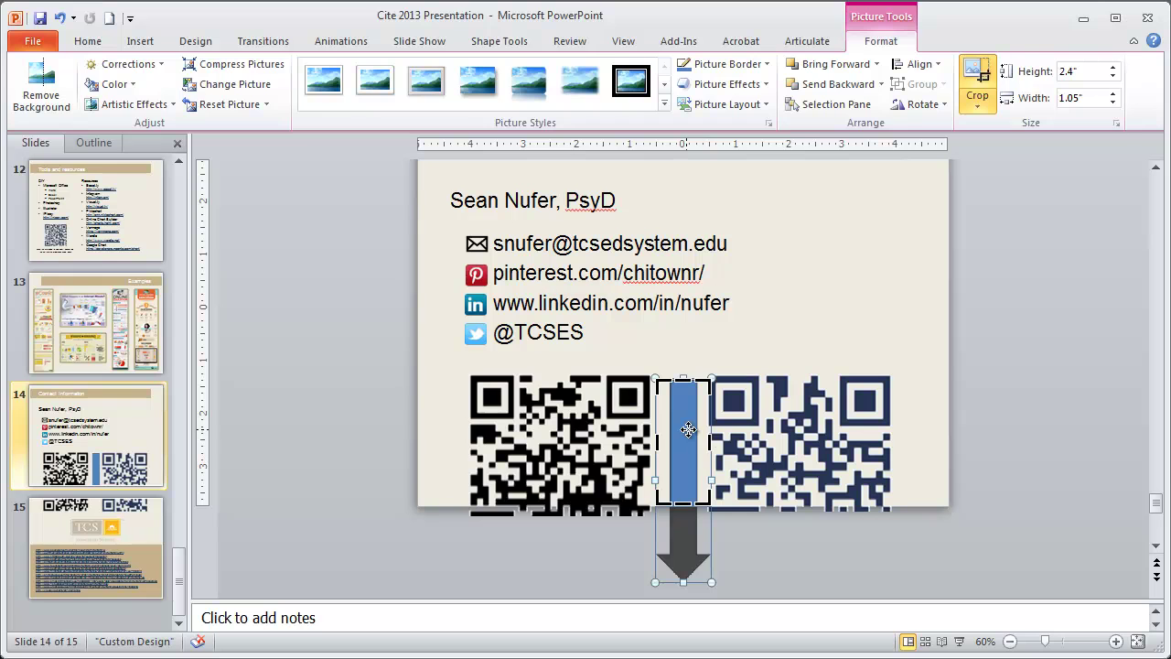
left_click(983, 356)
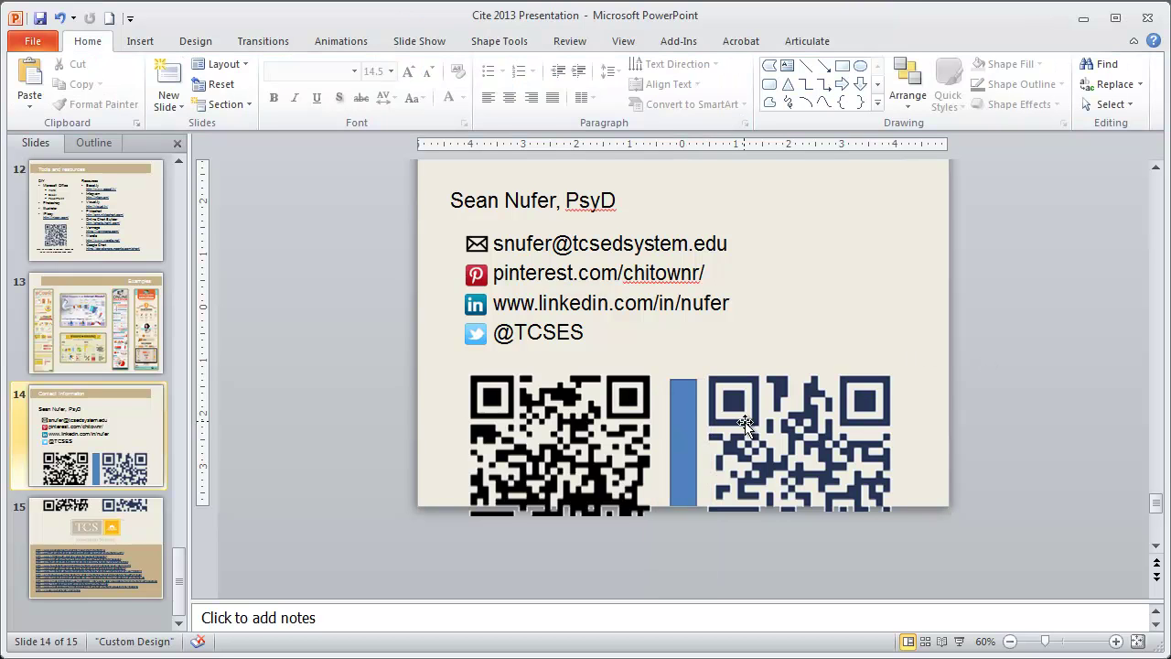
left_click(681, 447)
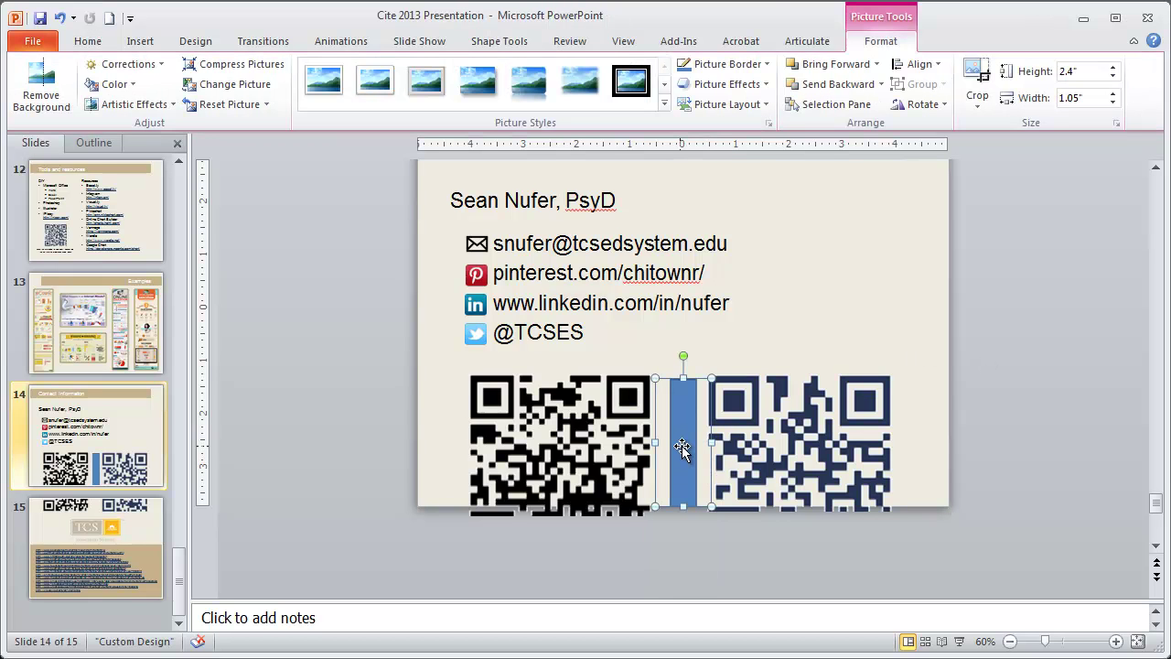
Paste the blue bar onto the last slide and move it up past the top edge.
left_click(130, 527)
key("ctrl+v")
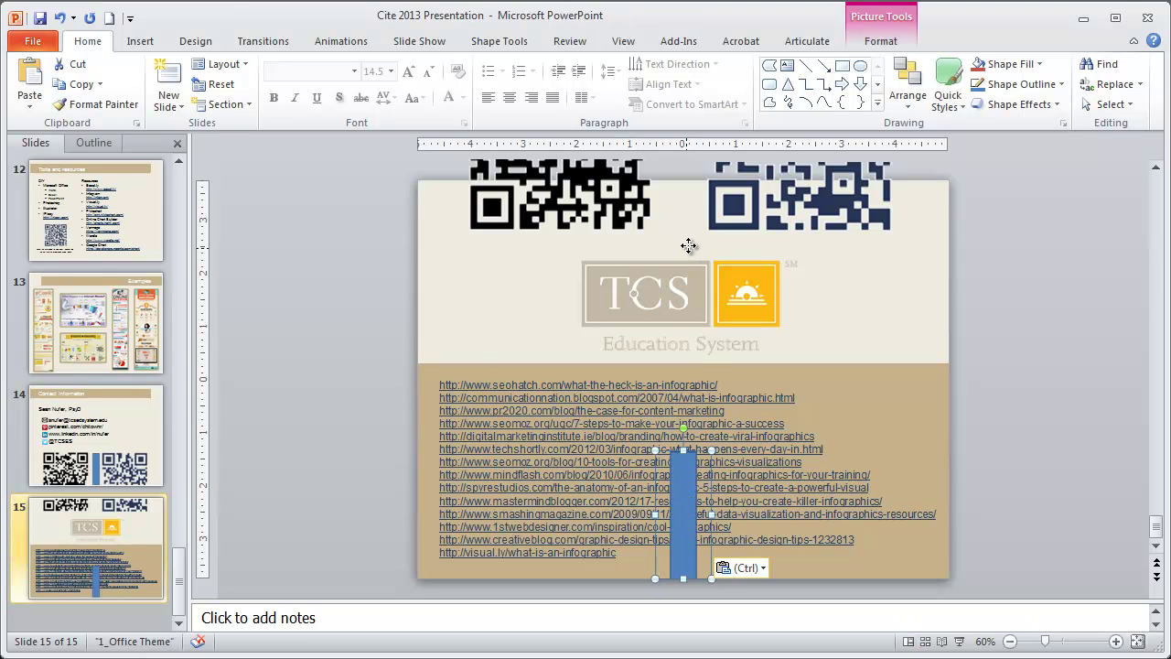
left_click_drag(688, 245, 693, 182)
scroll(718, 411, "up", 1)
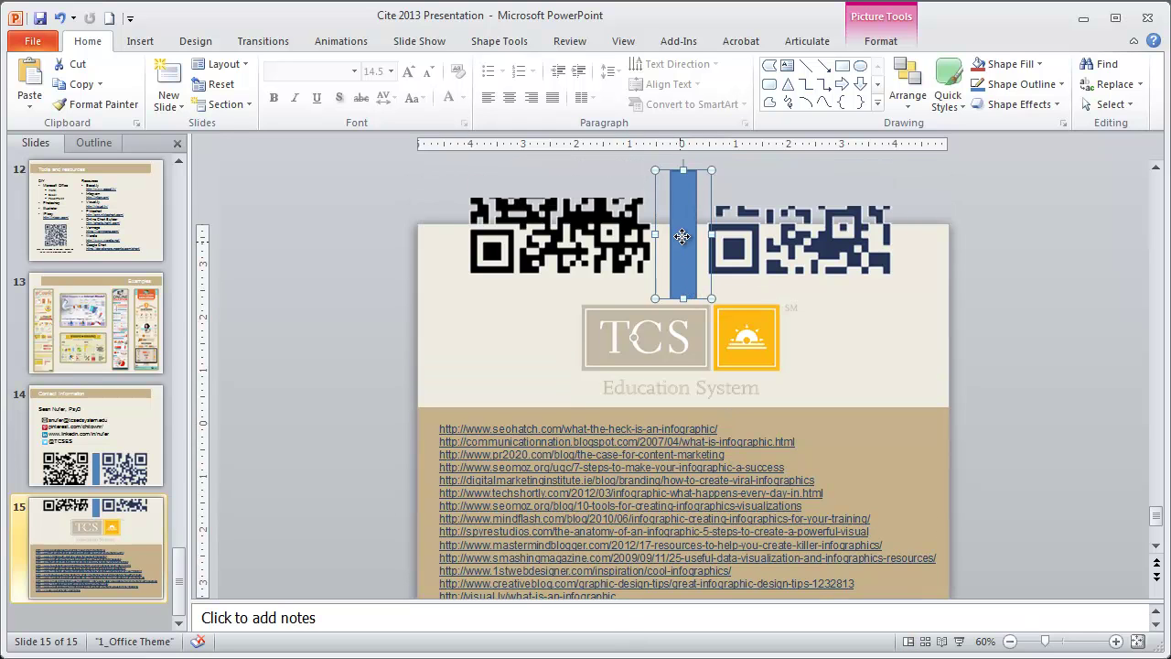
mouse_move(682, 237)
left_mouse_down()
mouse_move(680, 204)
mouse_move(687, 217)
left_mouse_up()
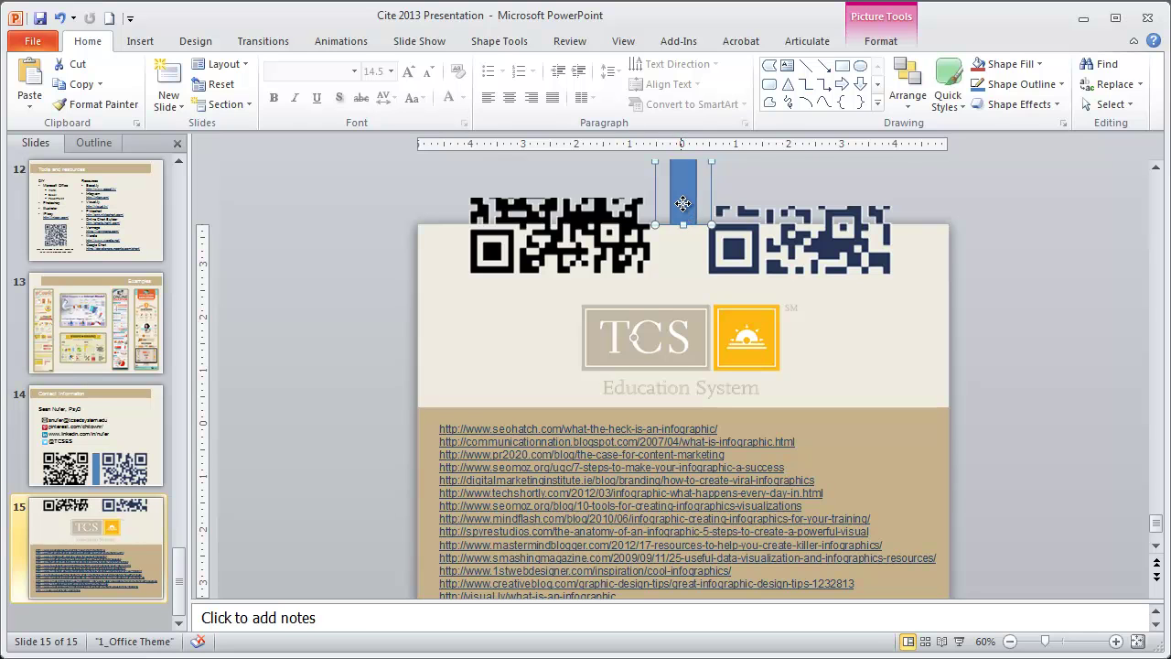
Extend the crop to reveal the full arrow at 3.8" tall between the QR codes.
double_click(682, 204)
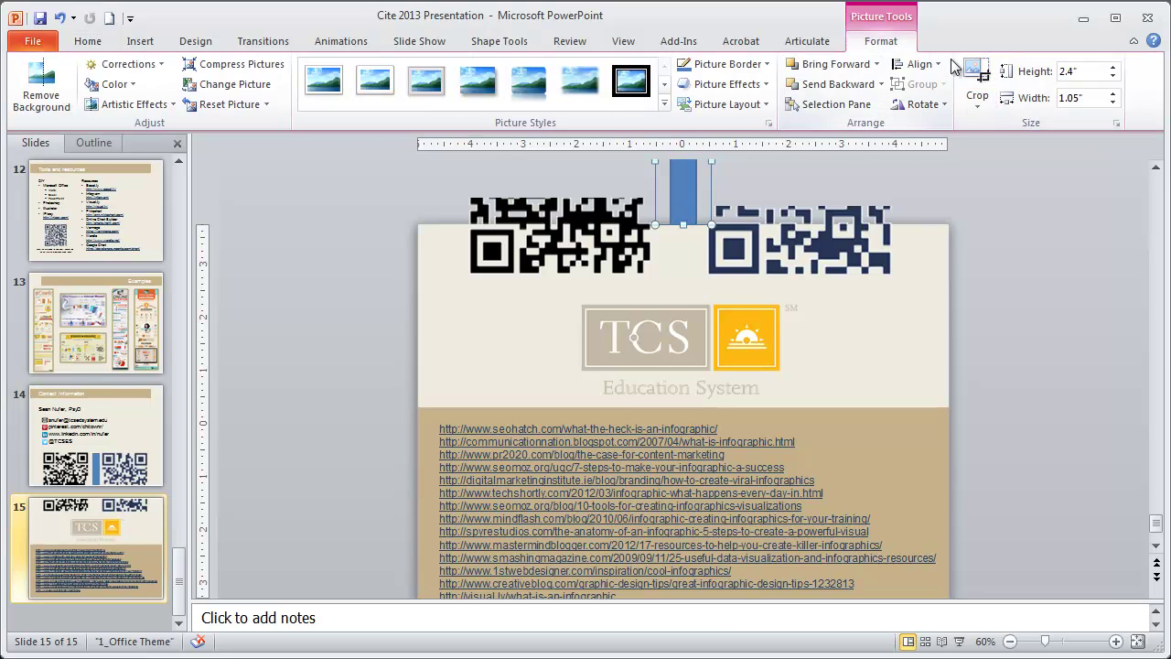
left_click(976, 77)
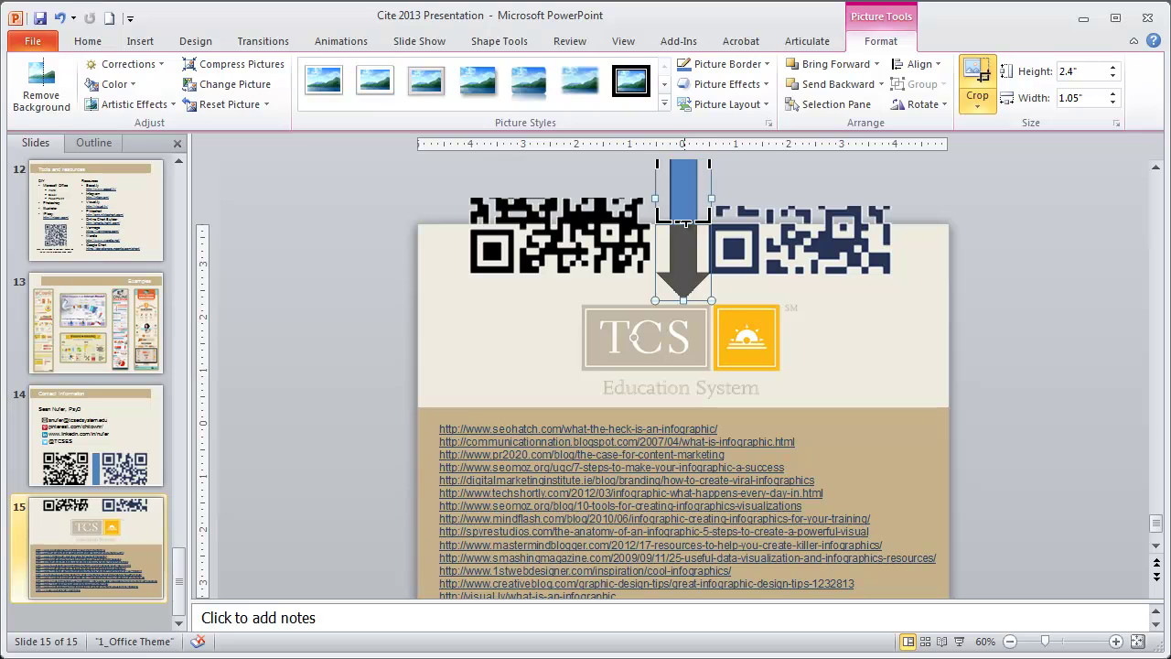
left_click_drag(684, 222, 684, 244)
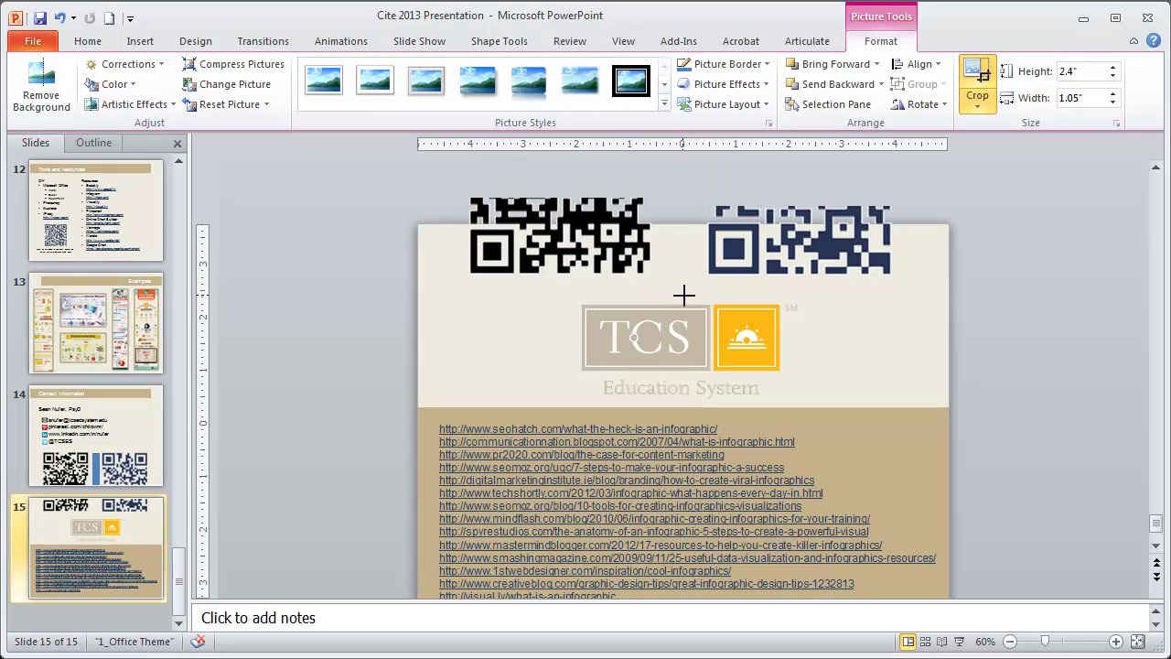
left_click_drag(684, 297, 685, 297)
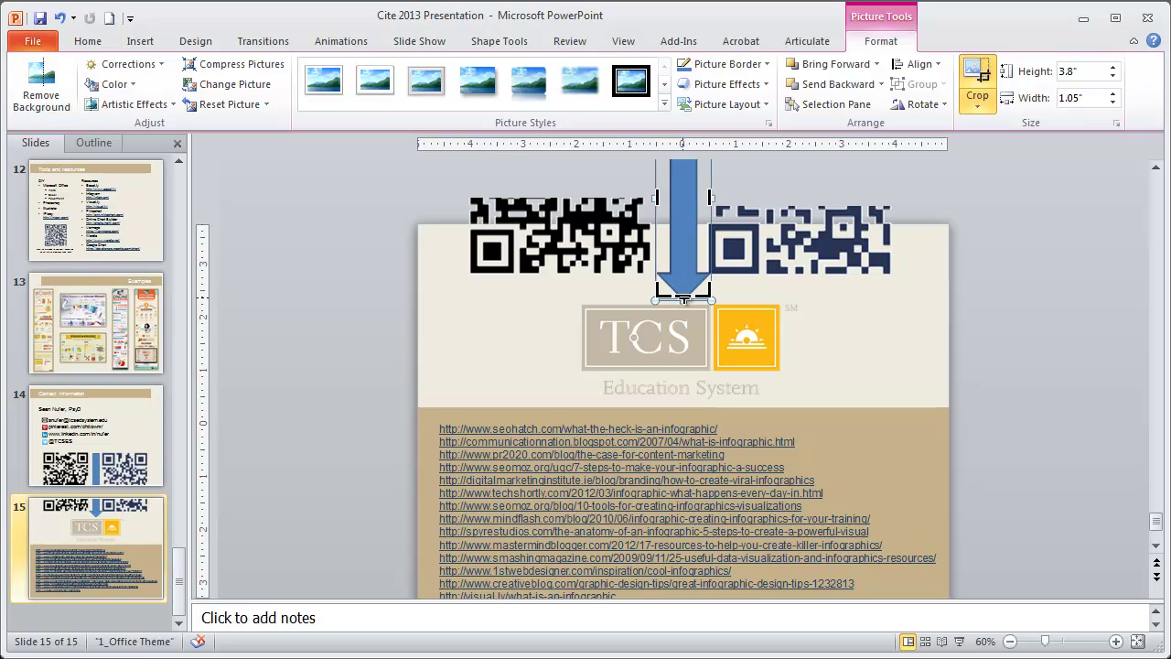
left_click(109, 451)
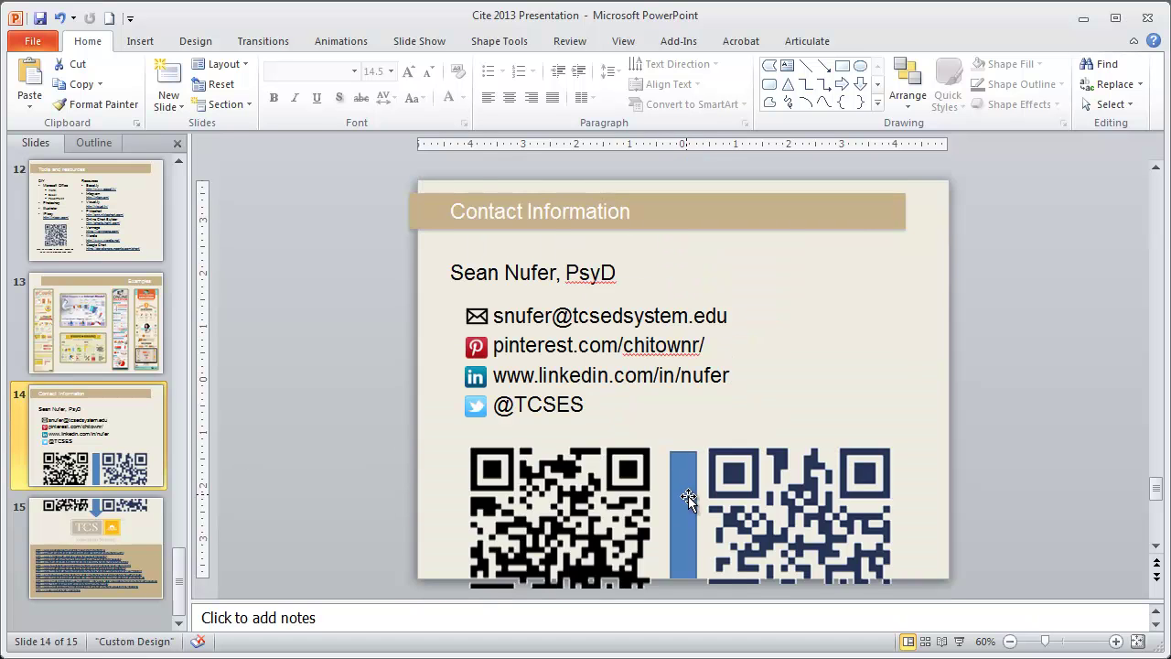
left_click(117, 531)
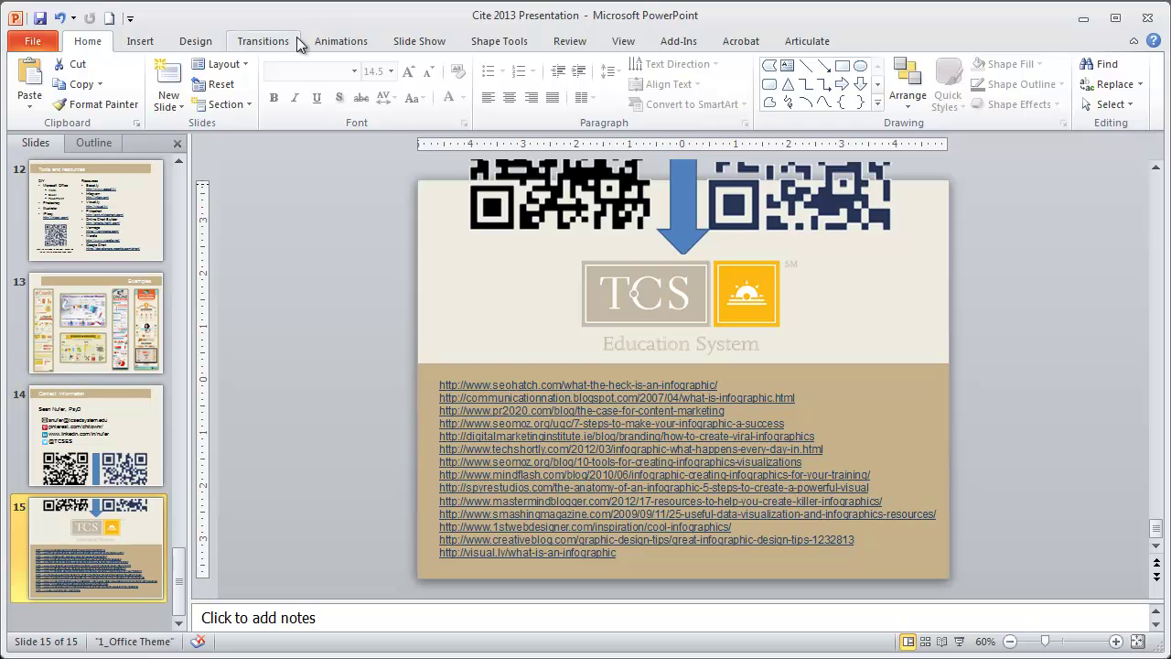
Apply the Push transition to slide 15.
left_click(337, 44)
left_click(275, 43)
left_click(322, 85)
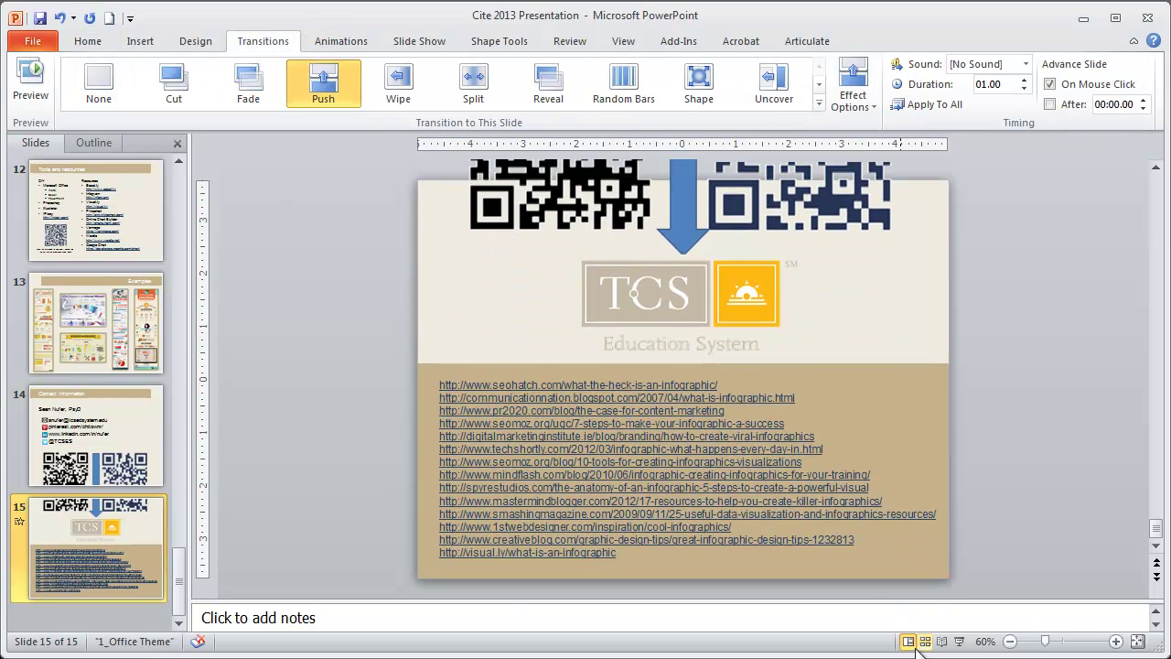
Run the slide show, scroll through several slides, then exit with Esc.
left_click(961, 640)
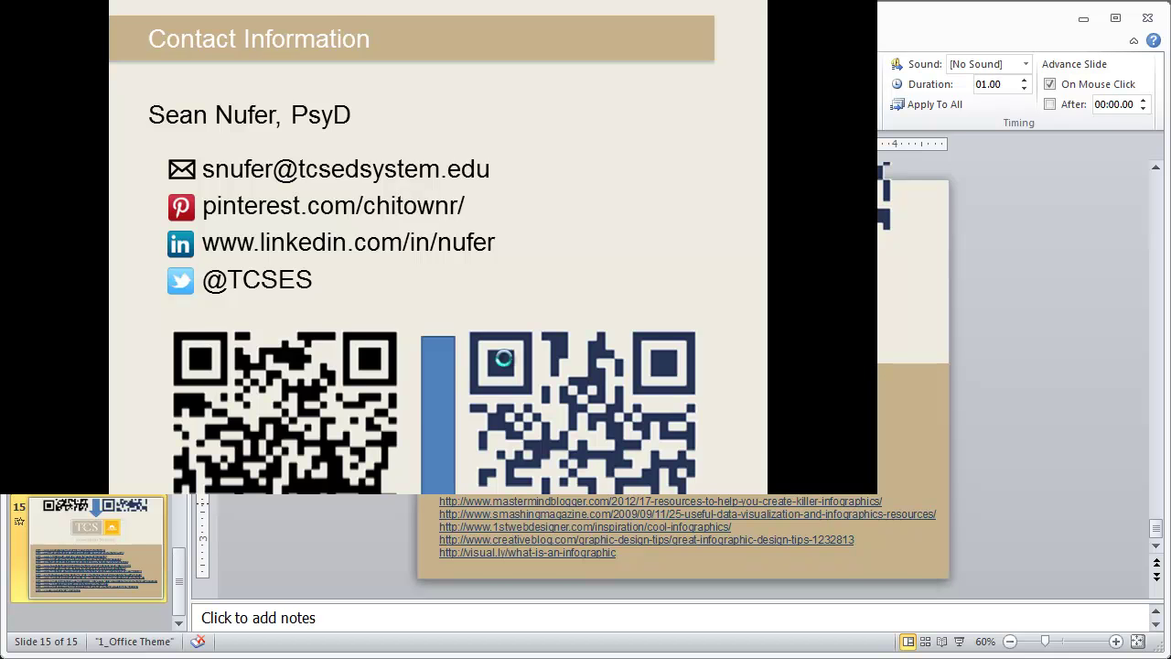
scroll(504, 358, "up", 5)
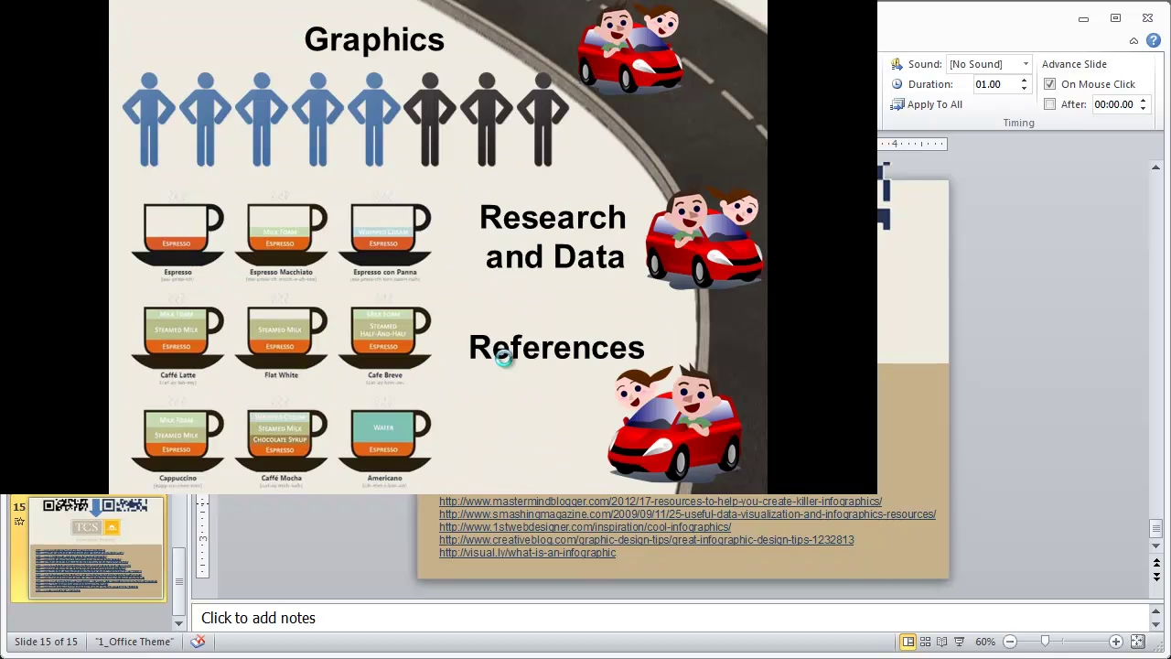
scroll(504, 357, "up", 1)
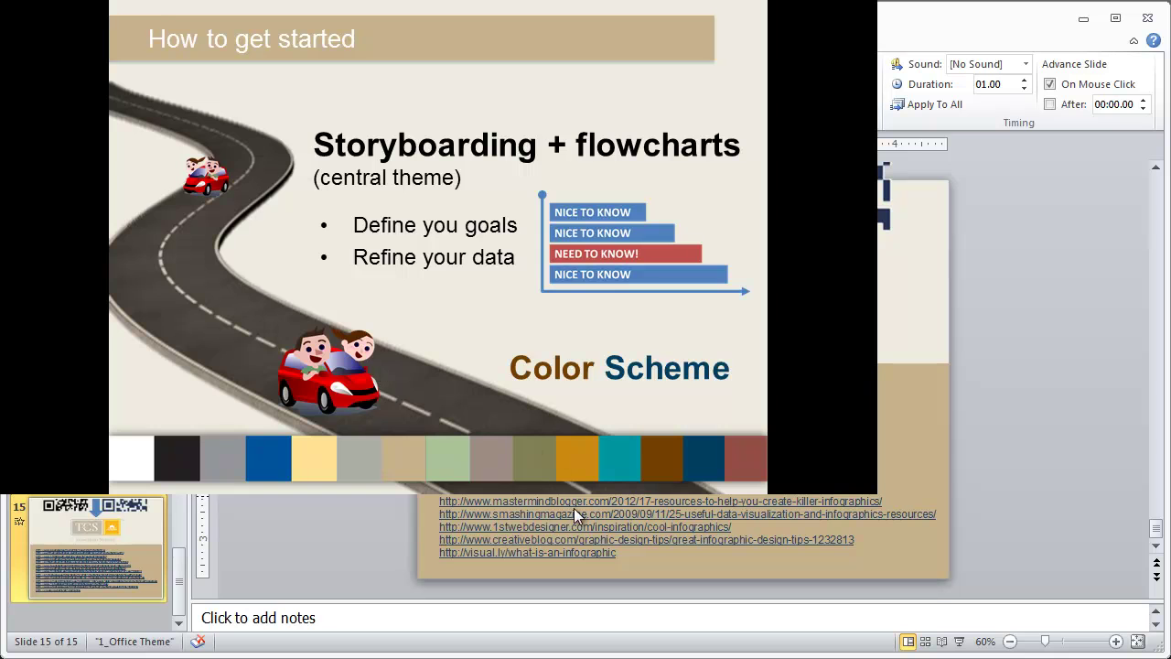
scroll(571, 438, "down", 1)
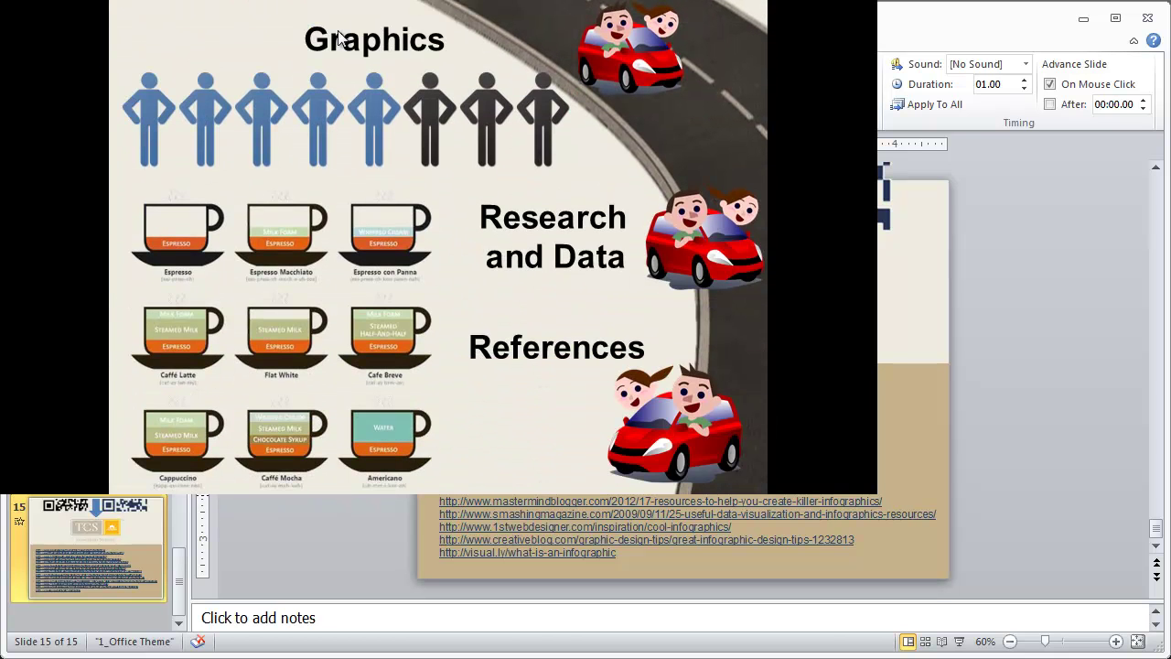
scroll(615, 336, "up", 1)
key("Escape")
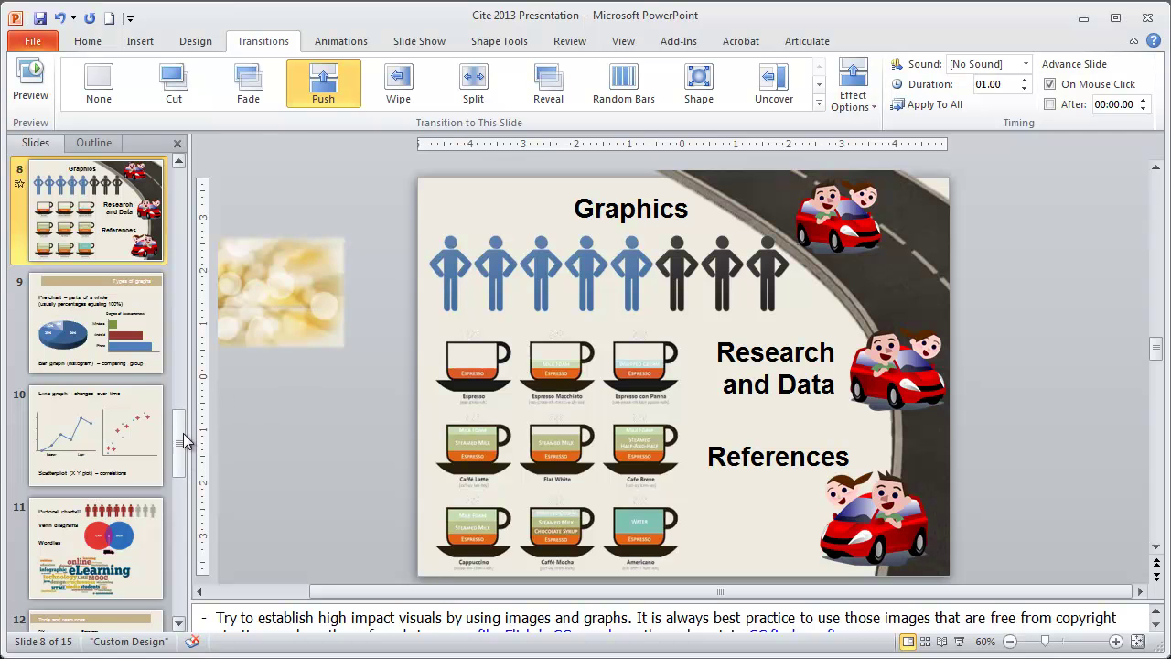
Delete the blue arrow from slide 15.
left_click_drag(183, 433, 183, 572)
left_click(101, 487)
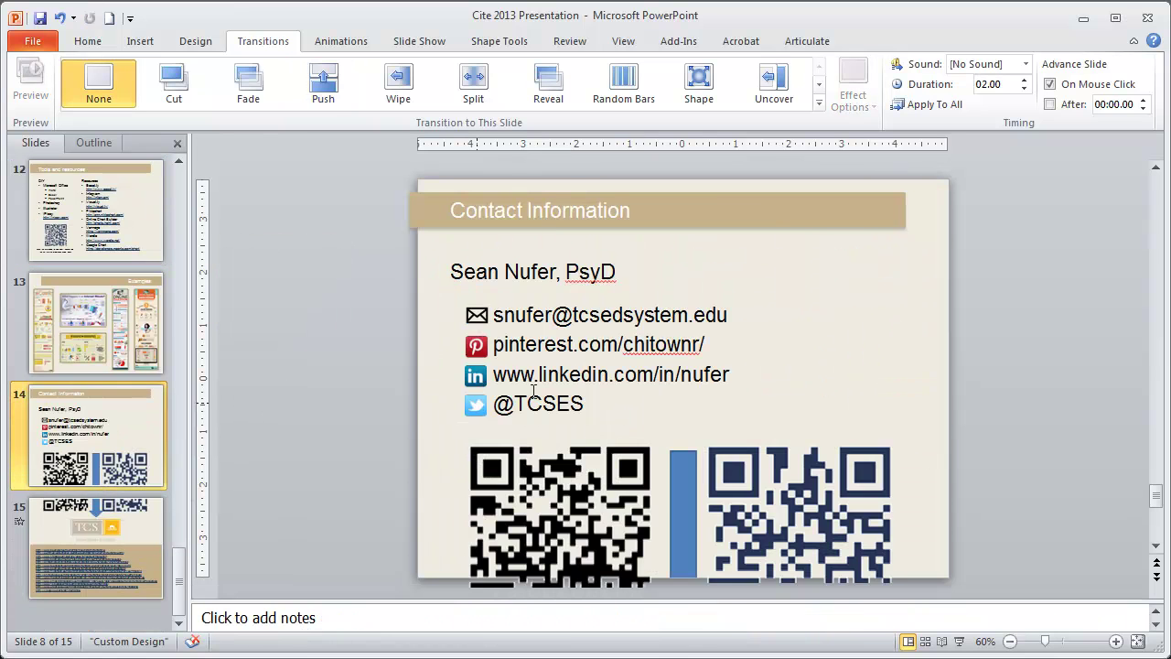
left_click(92, 535)
left_click(681, 221)
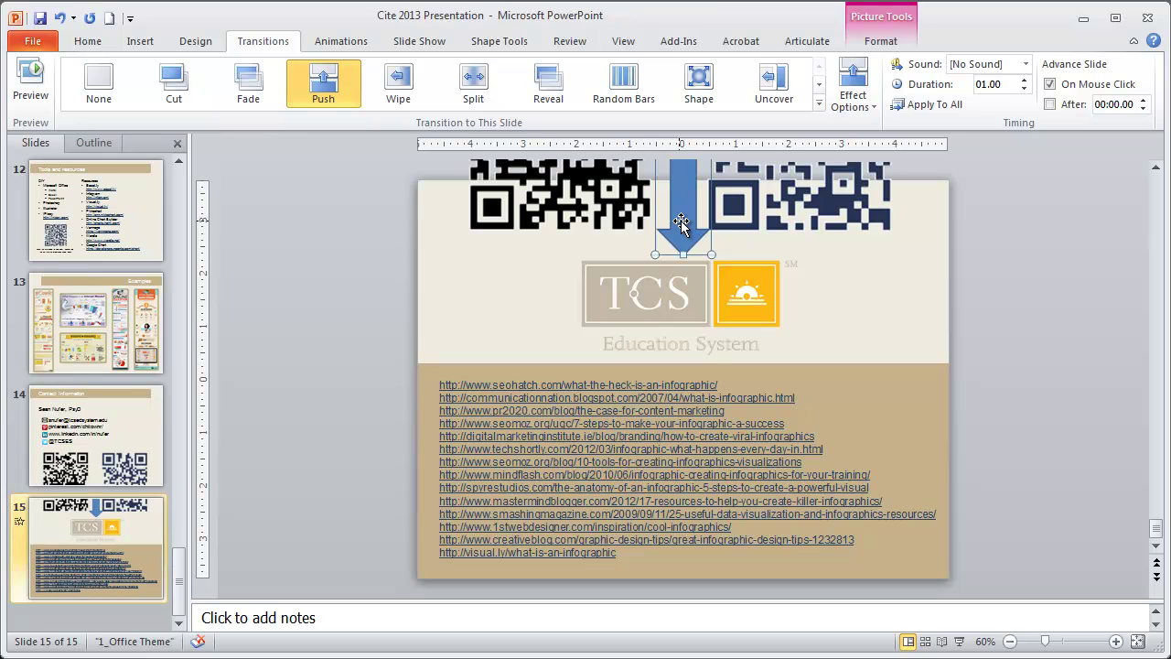
key("Delete")
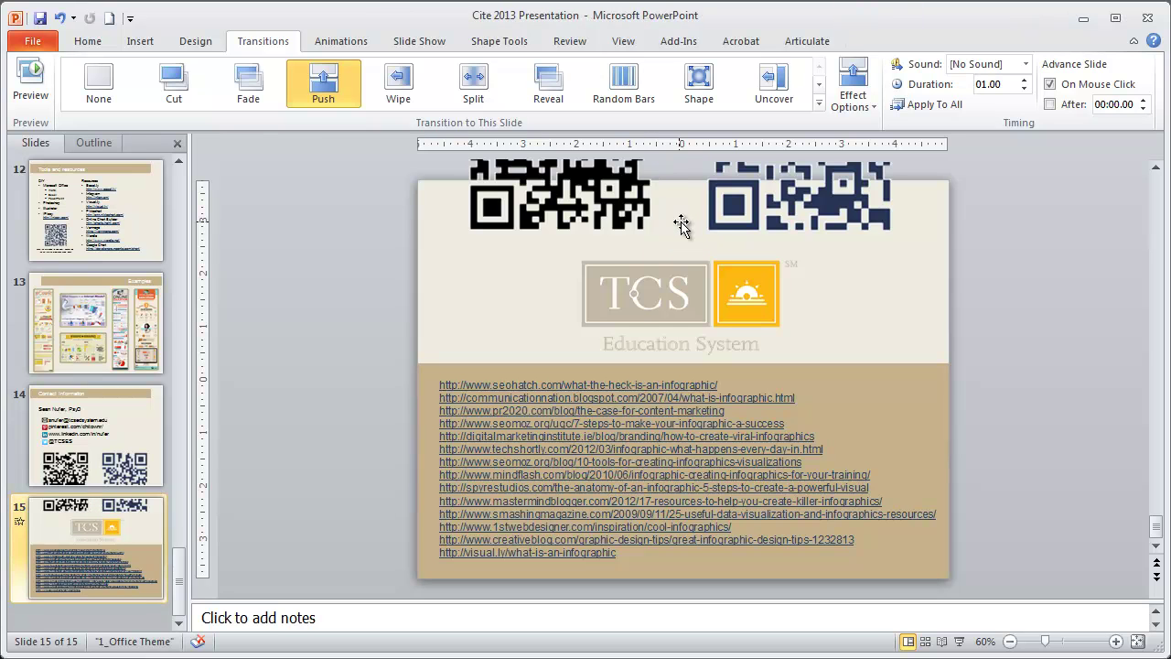
Check the off-slide area chart on slide 9 and the off-slide picture beside slide 8.
scroll(124, 380, "up", 3)
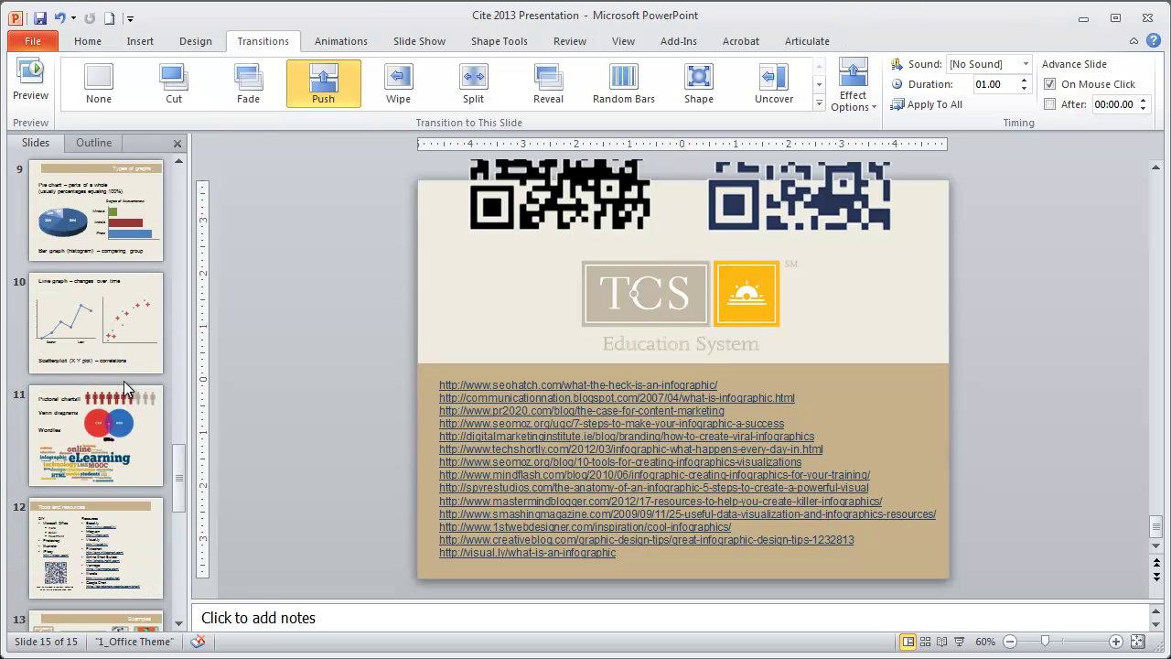
left_click(105, 434)
left_click(104, 337)
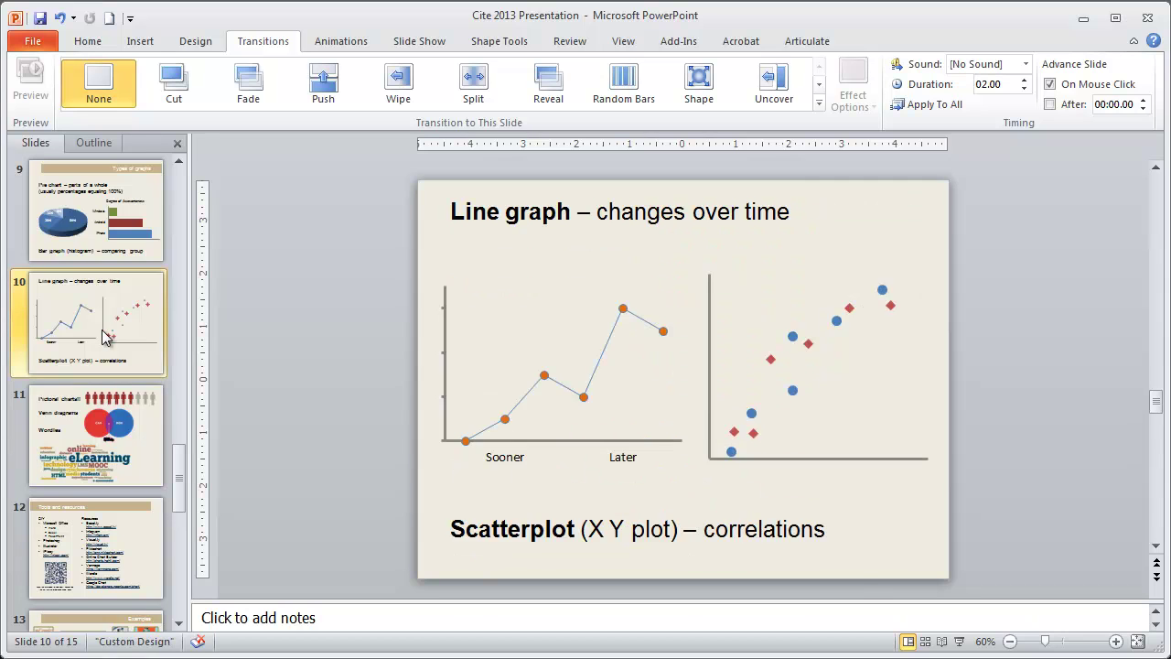
key("Up")
left_click(333, 533)
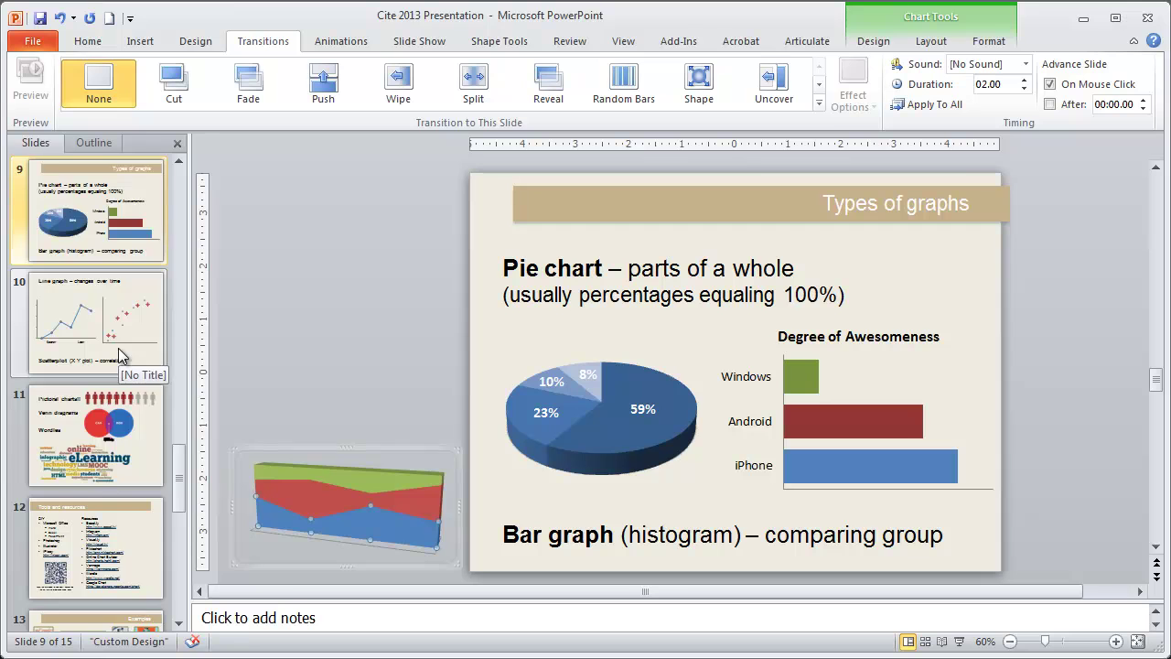
scroll(119, 352, "up", 1)
left_click(96, 254)
left_click(314, 316)
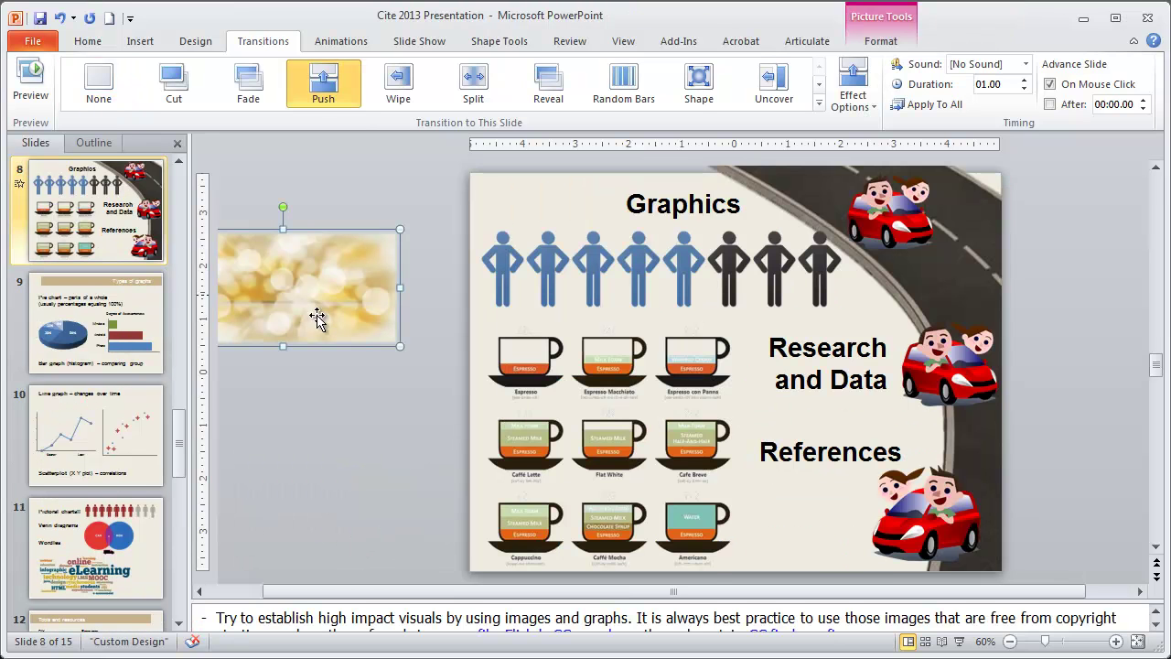
scroll(247, 284, "up", 3)
scroll(640, 348, "up", 3)
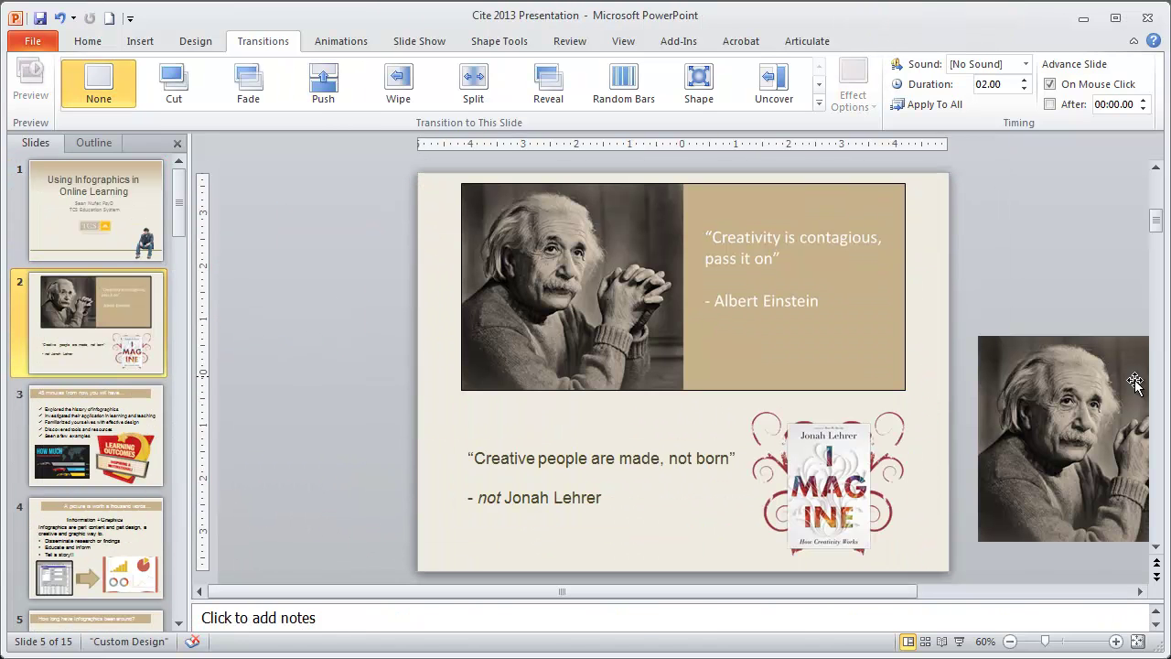
At 20% zoom, move slide 2's off-slide Einstein picture up and right, then return to 60%.
left_click(1069, 422)
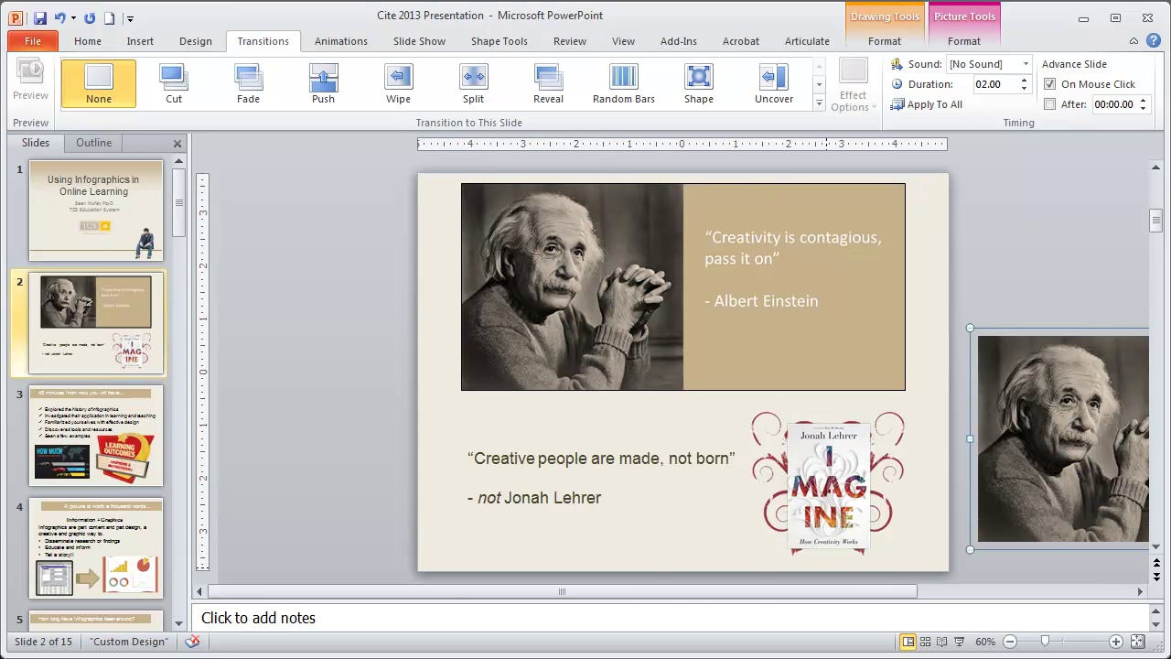
left_click(1033, 644)
left_click(1011, 641)
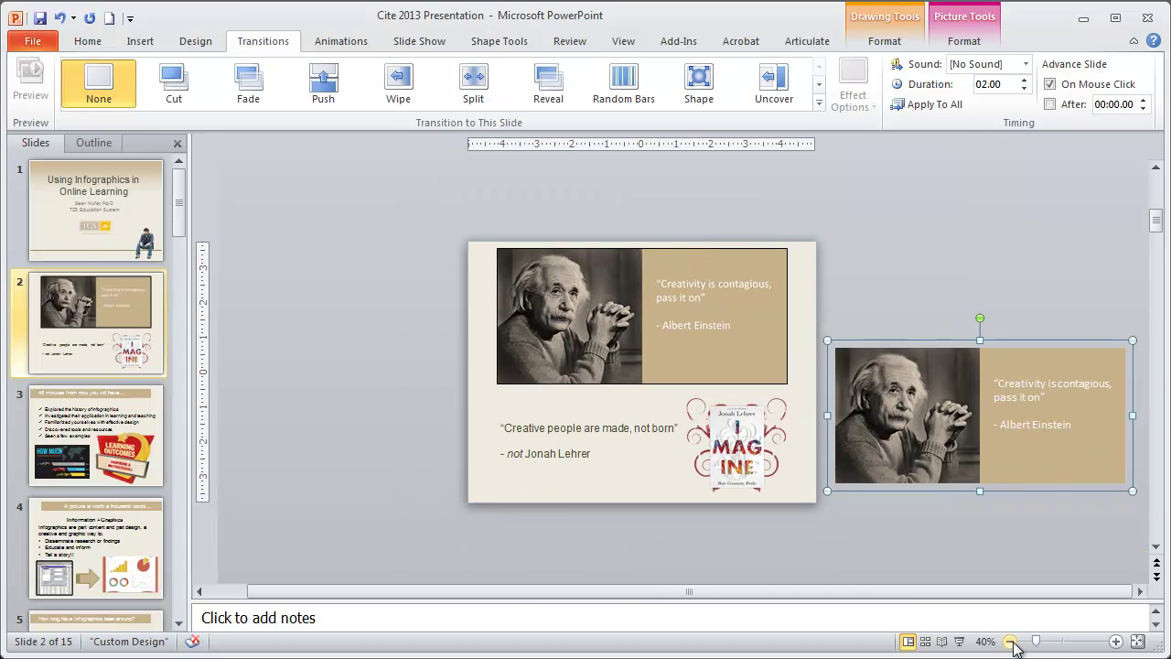
left_click(1011, 641)
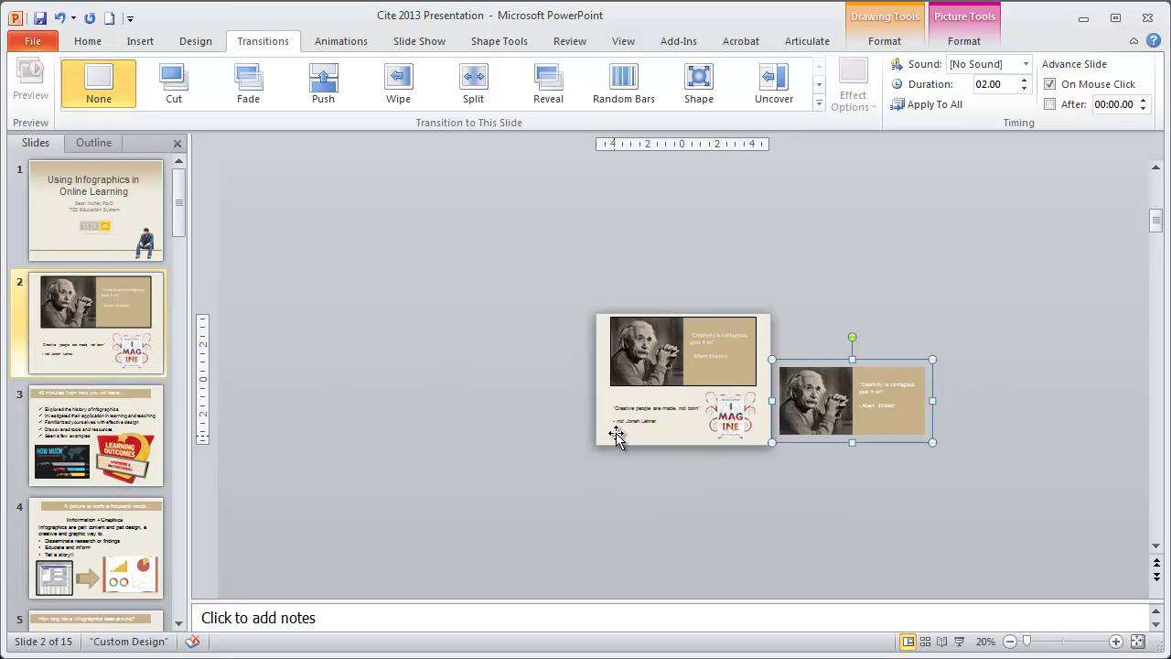
left_click_drag(885, 366, 921, 290)
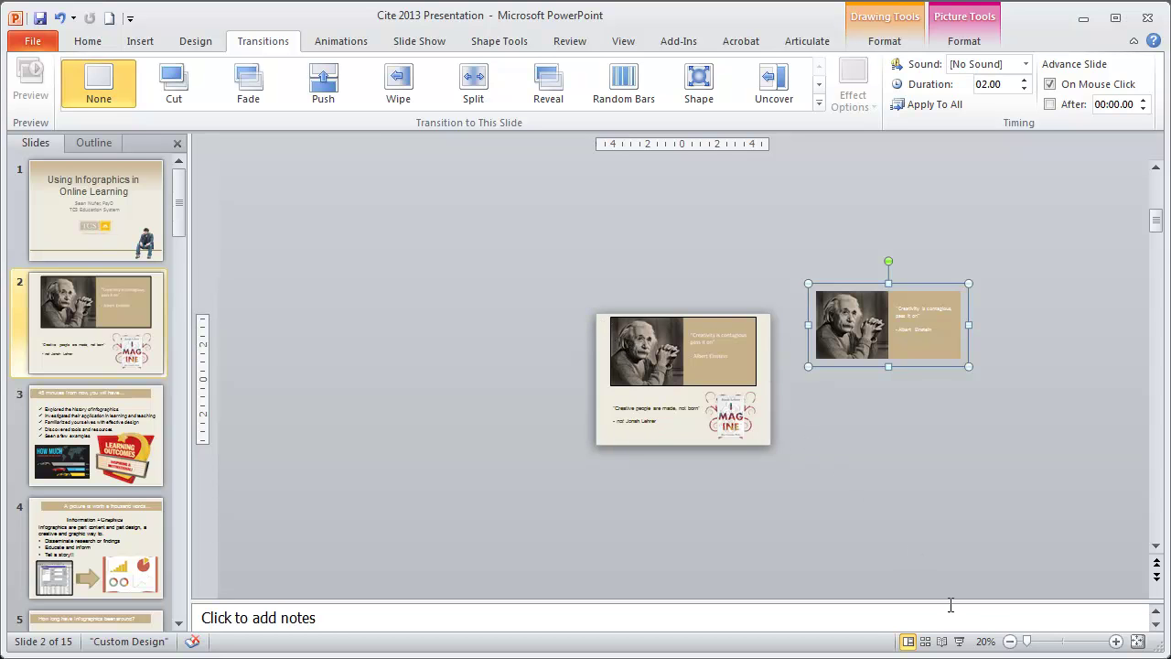
left_click(1115, 640)
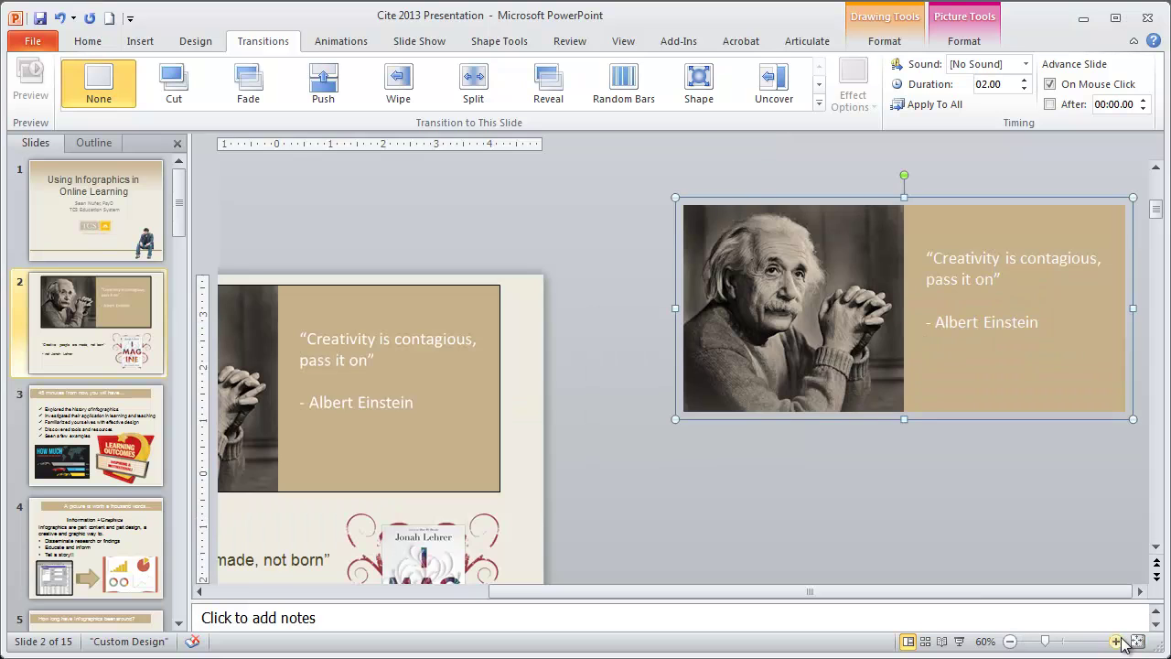
left_click(96, 435)
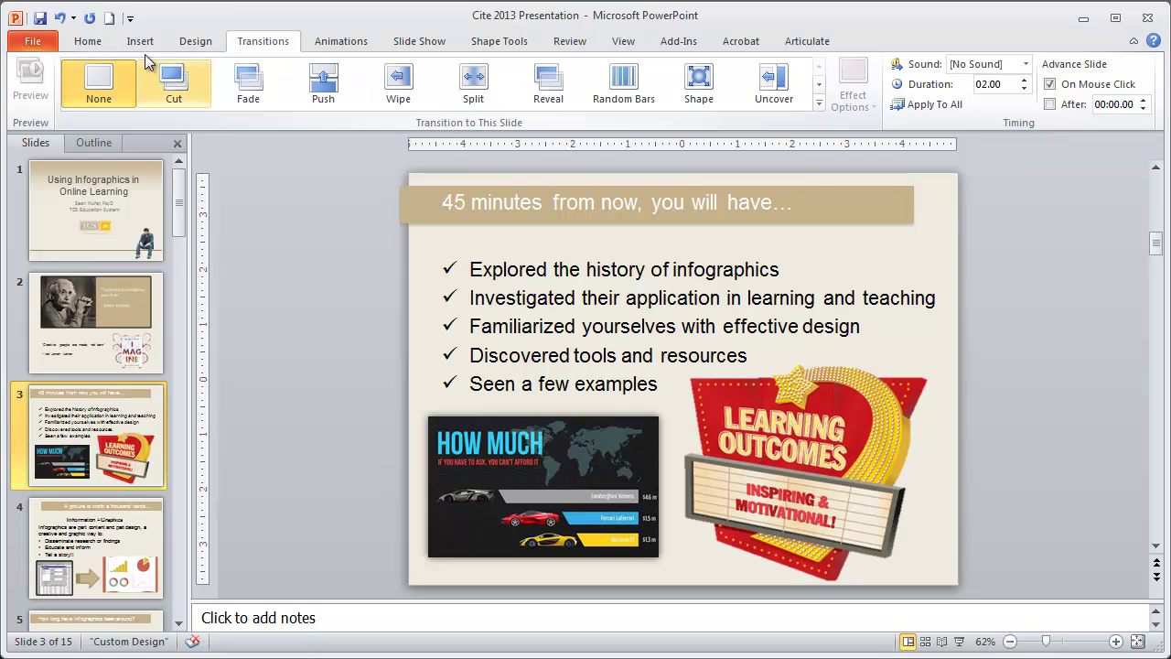
Save the presentation as PNG images.
left_click(32, 41)
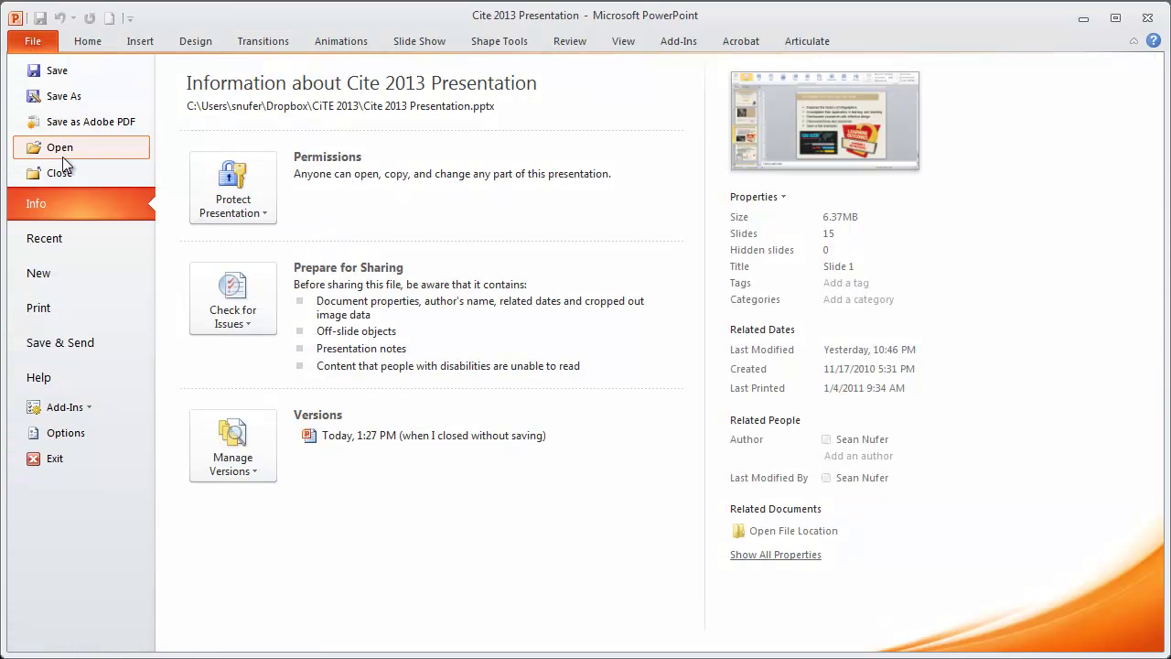
left_click(53, 96)
left_click(248, 392)
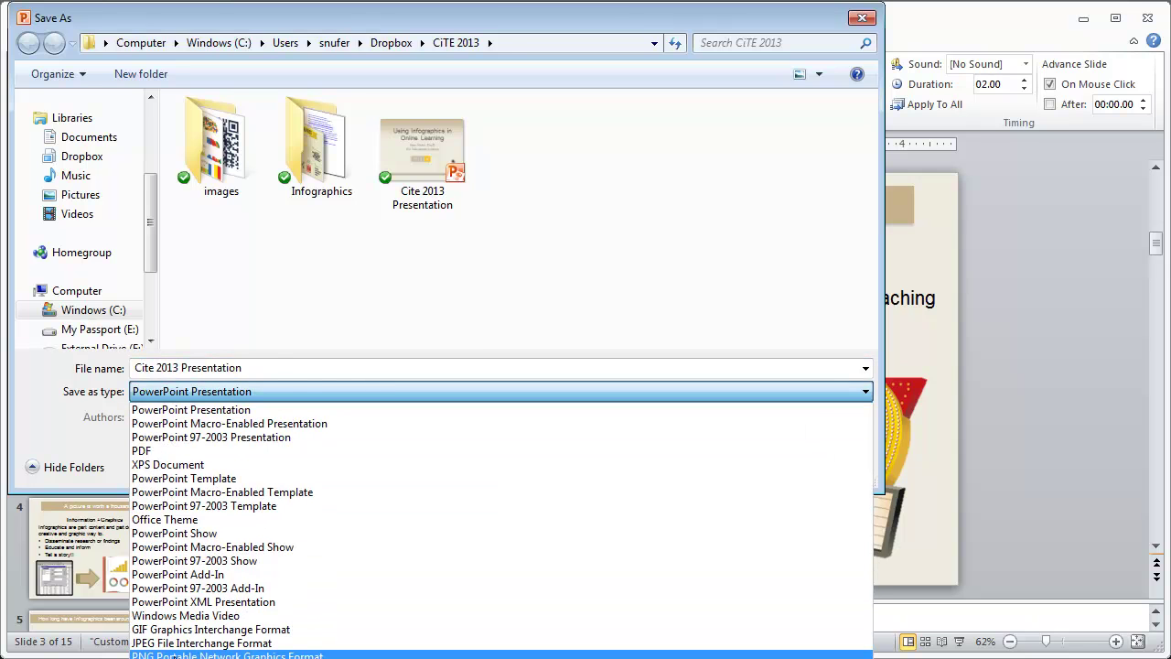
left_click(173, 655)
type("demo")
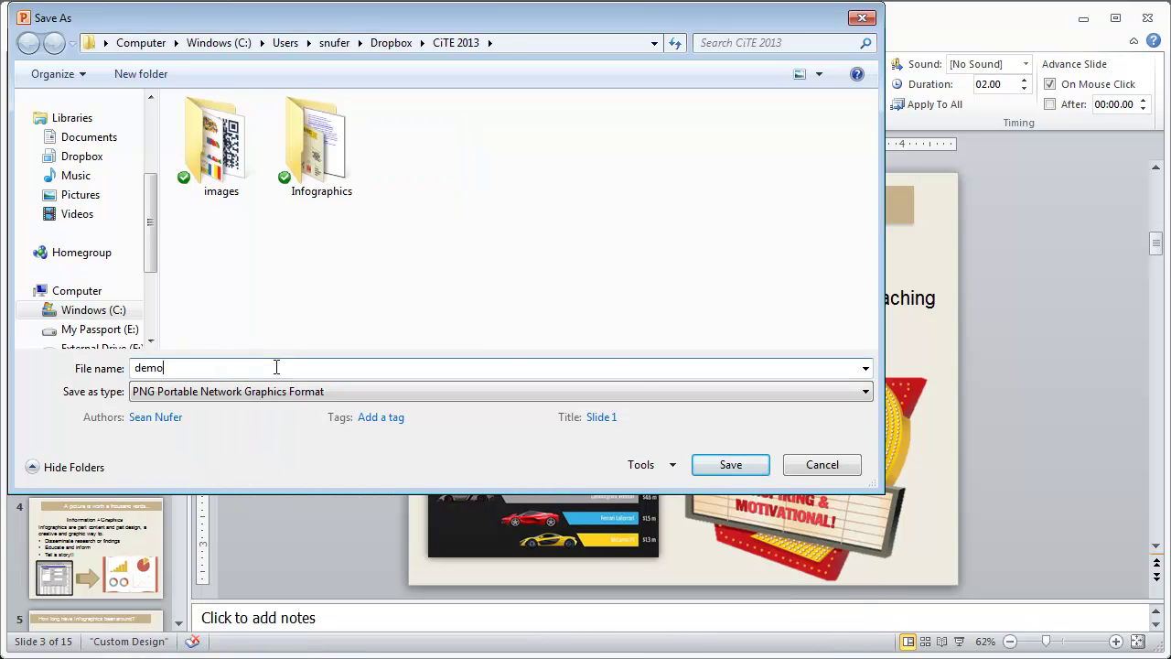
left_click(724, 469)
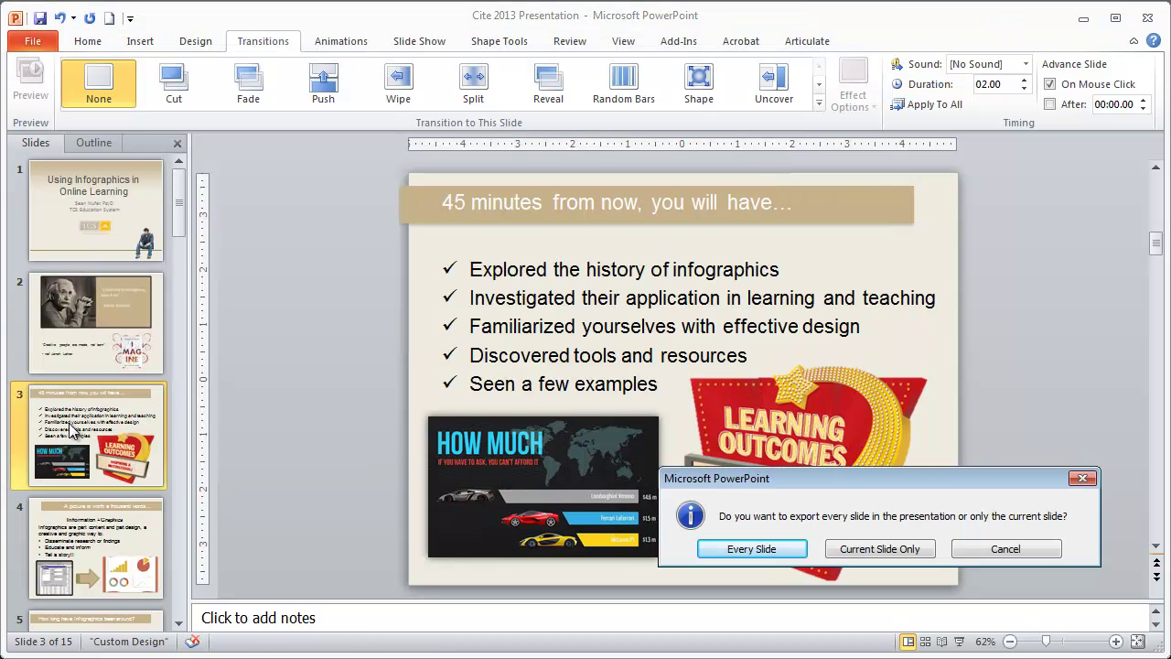
Export every slide as a separate image and switch to the iPiccy browser window.
left_click(752, 548)
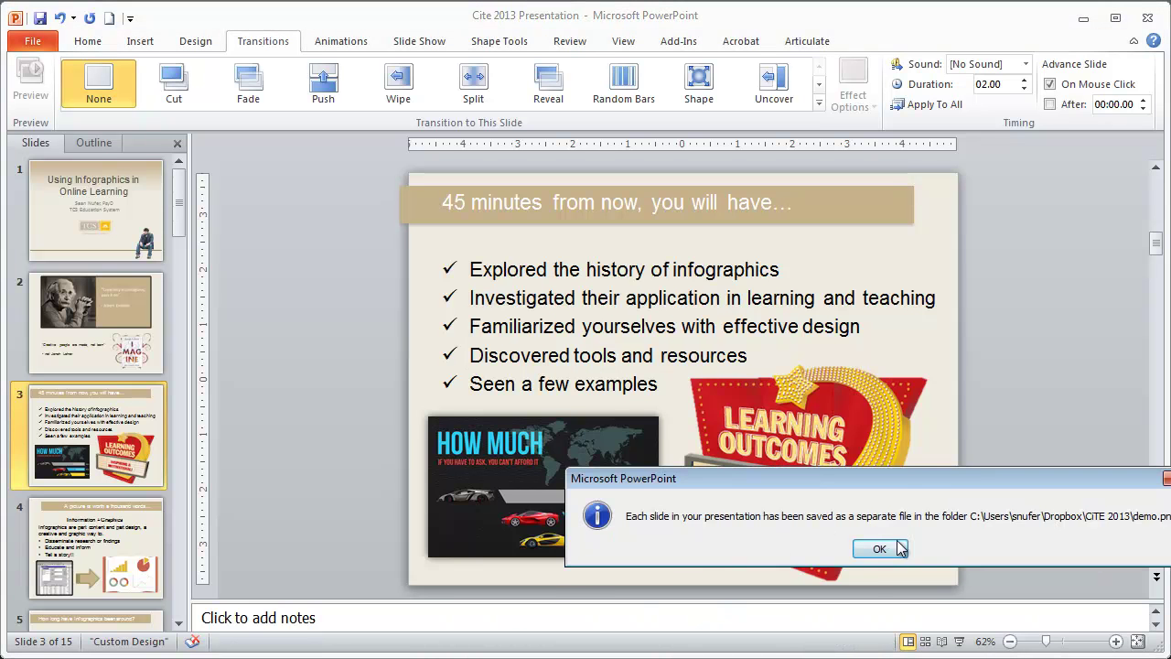
left_click(879, 548)
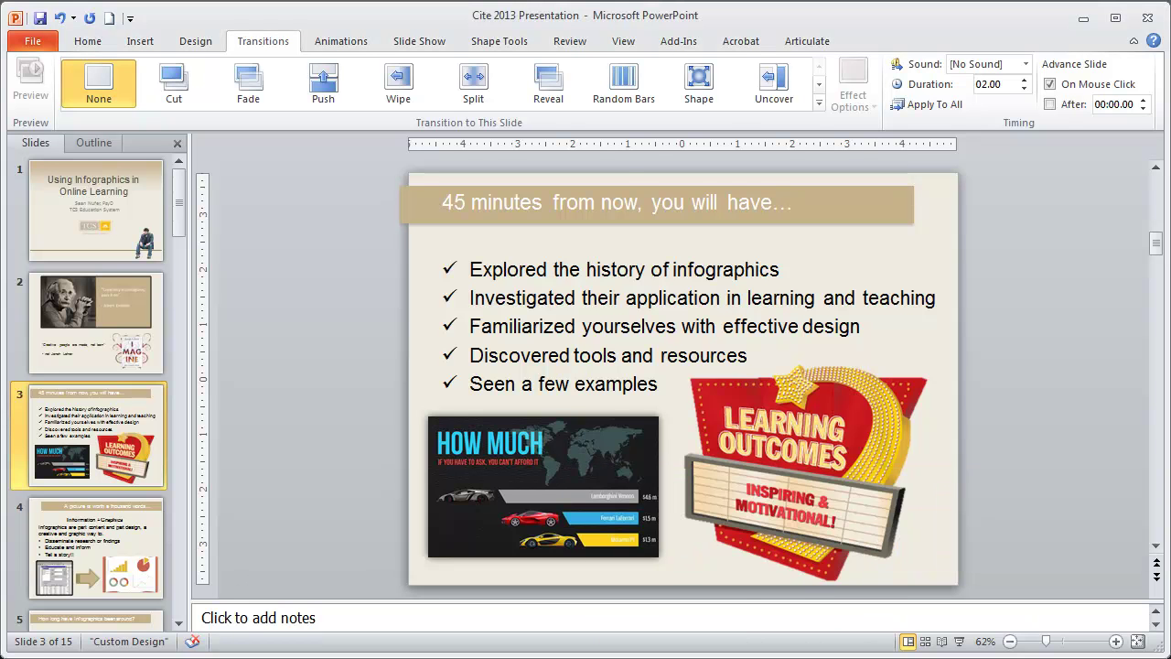
key("alt+Tab")
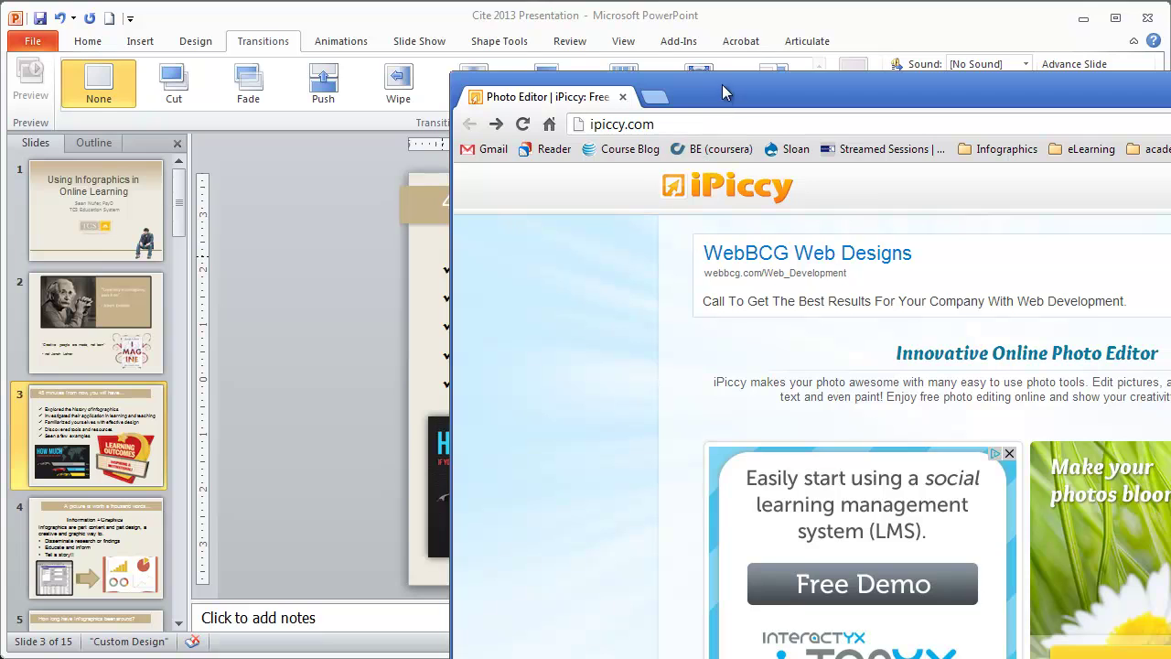
Maximize the browser, launch iPiccy, and upload all 15 slide images from CiTE 2013 > demo.
left_click_drag(722, 85, 281, 1)
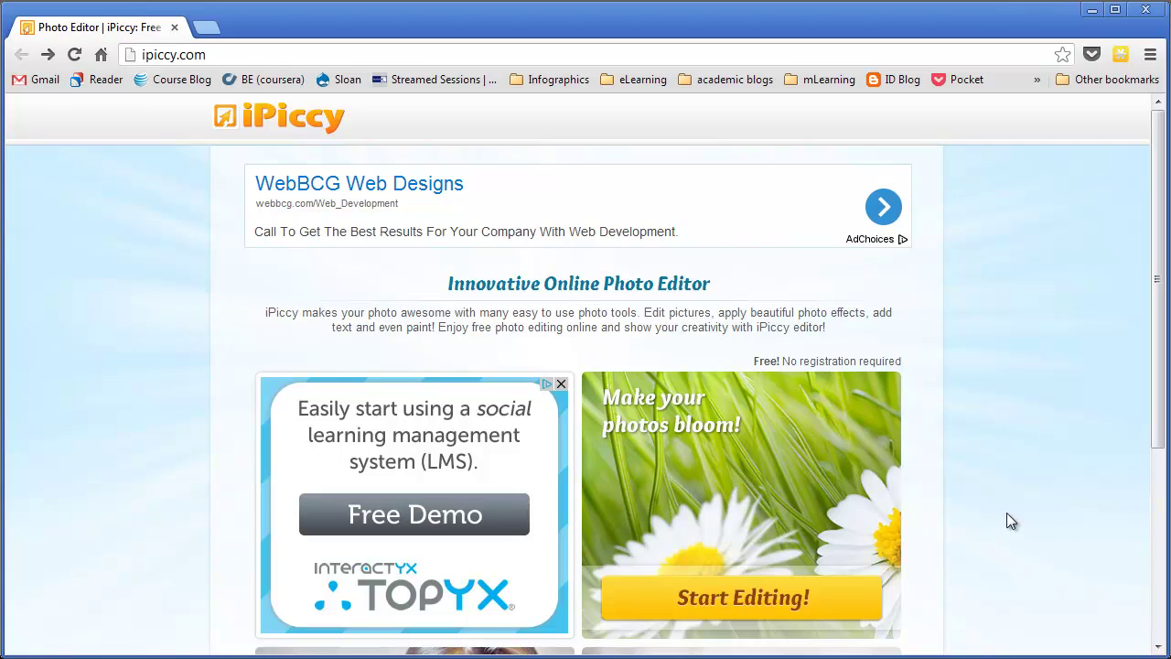
left_click(849, 602)
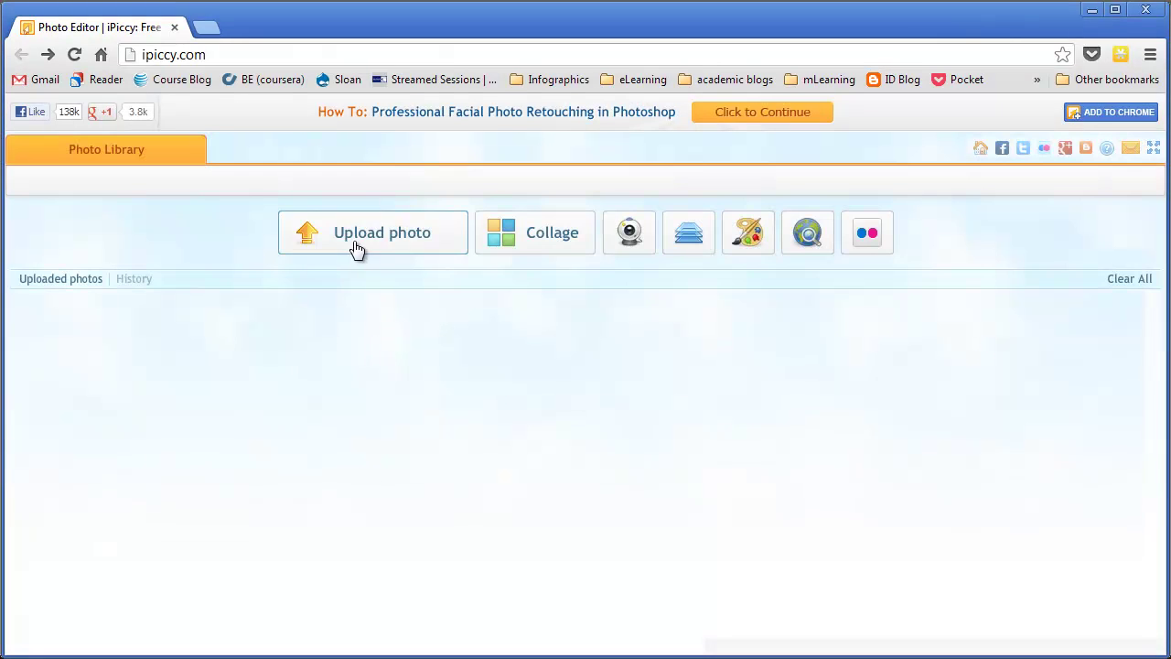
left_click(357, 247)
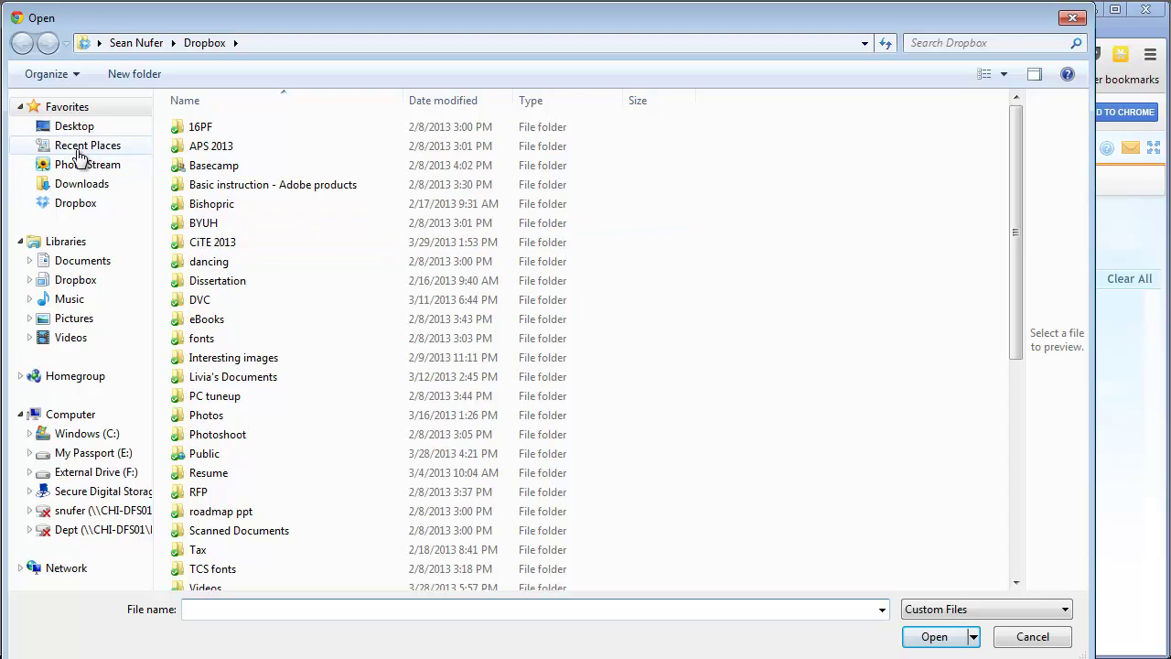
left_click(81, 150)
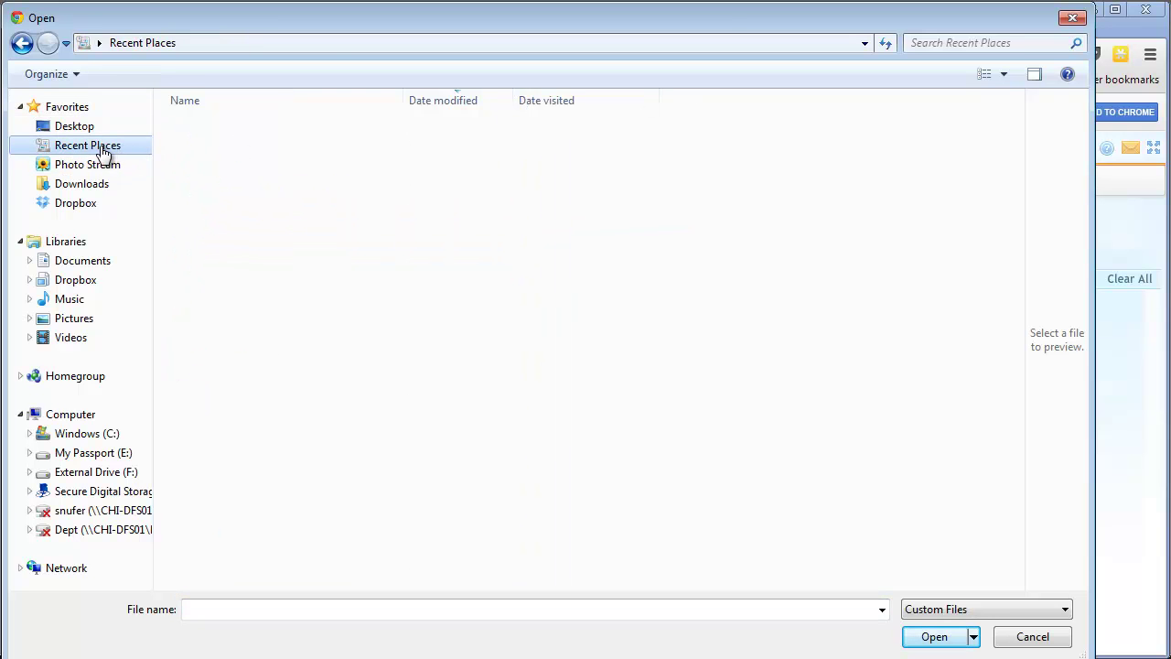
double_click(229, 124)
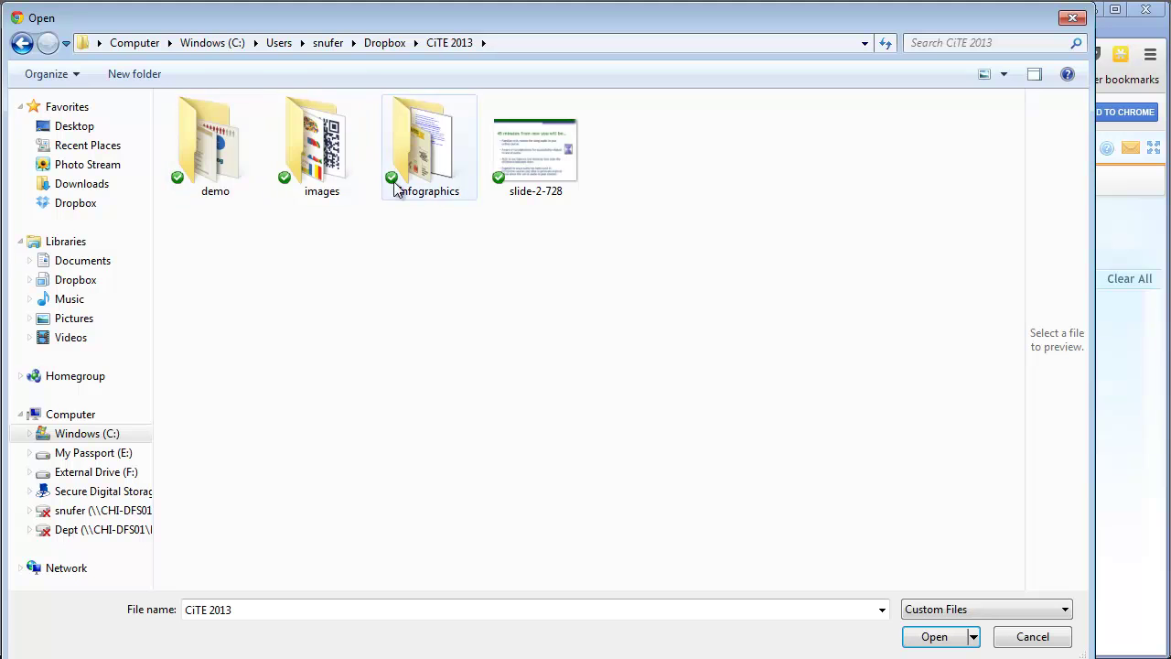
double_click(255, 174)
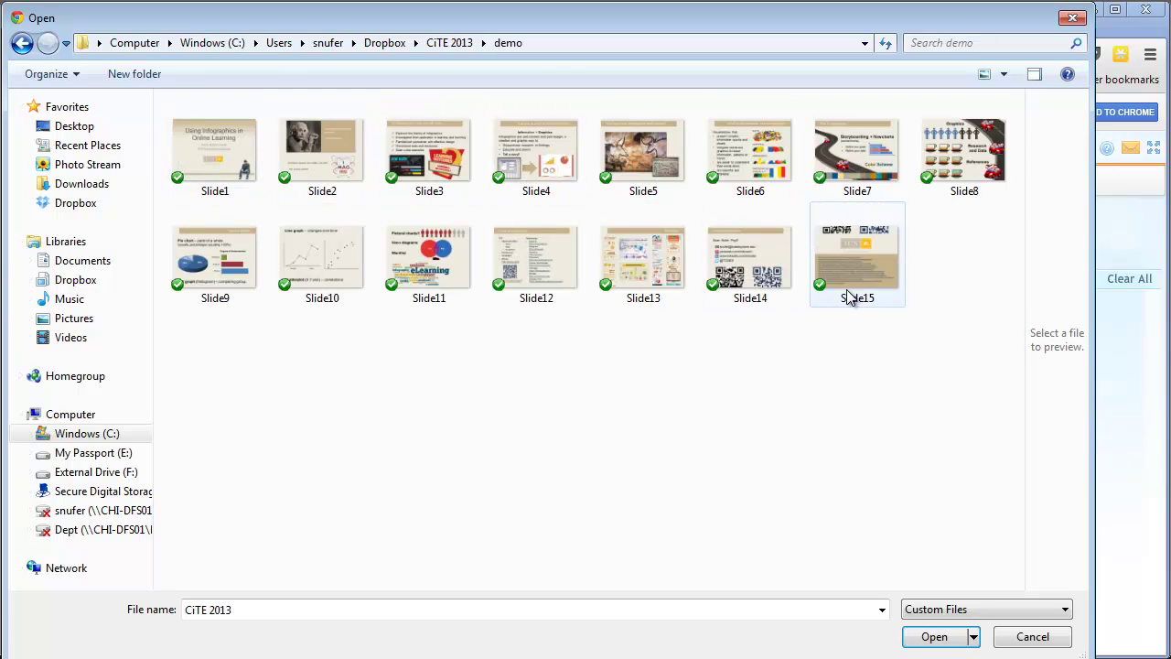
key("ctrl+a")
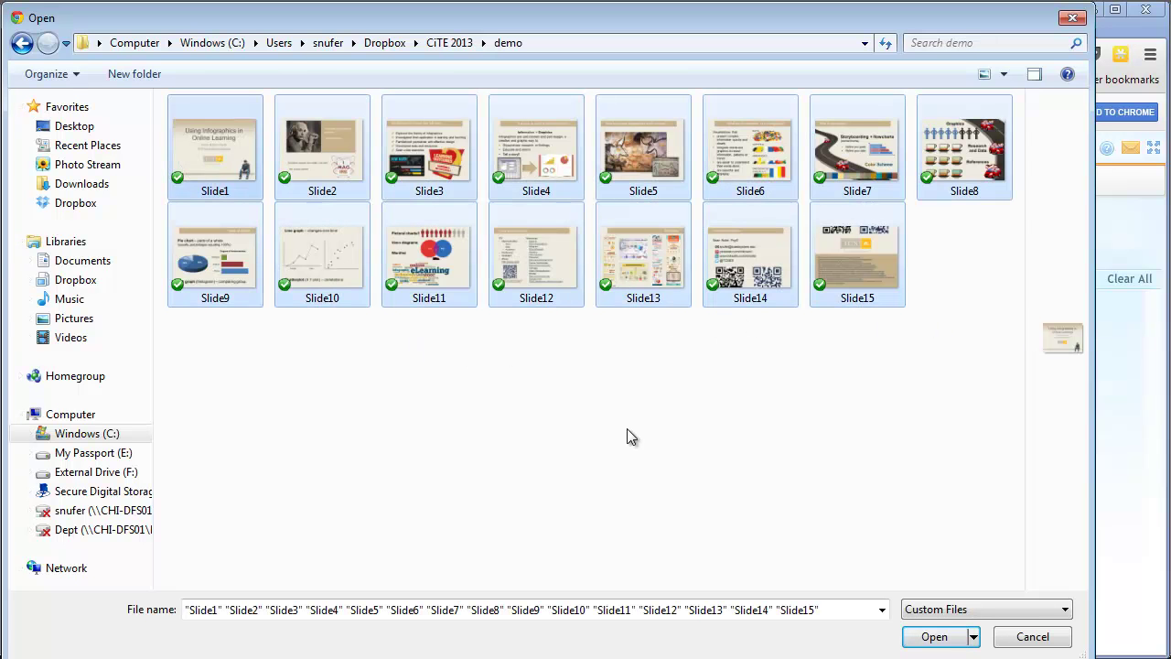
left_click(935, 637)
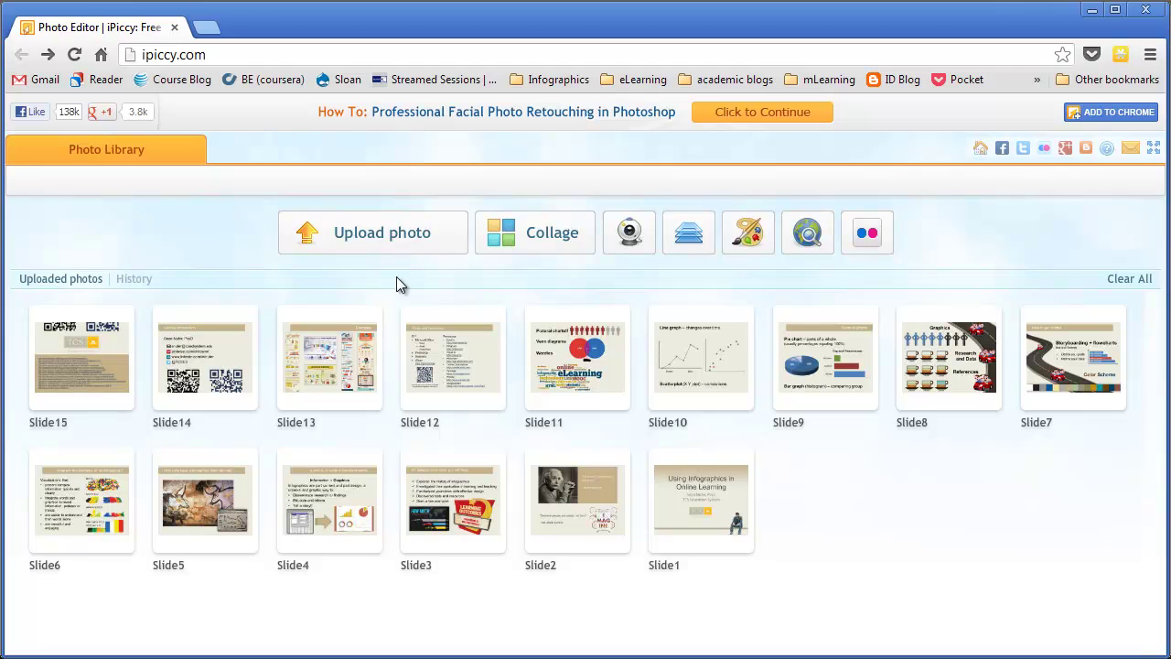
Start a collage with the single vertical column layout.
left_click(535, 242)
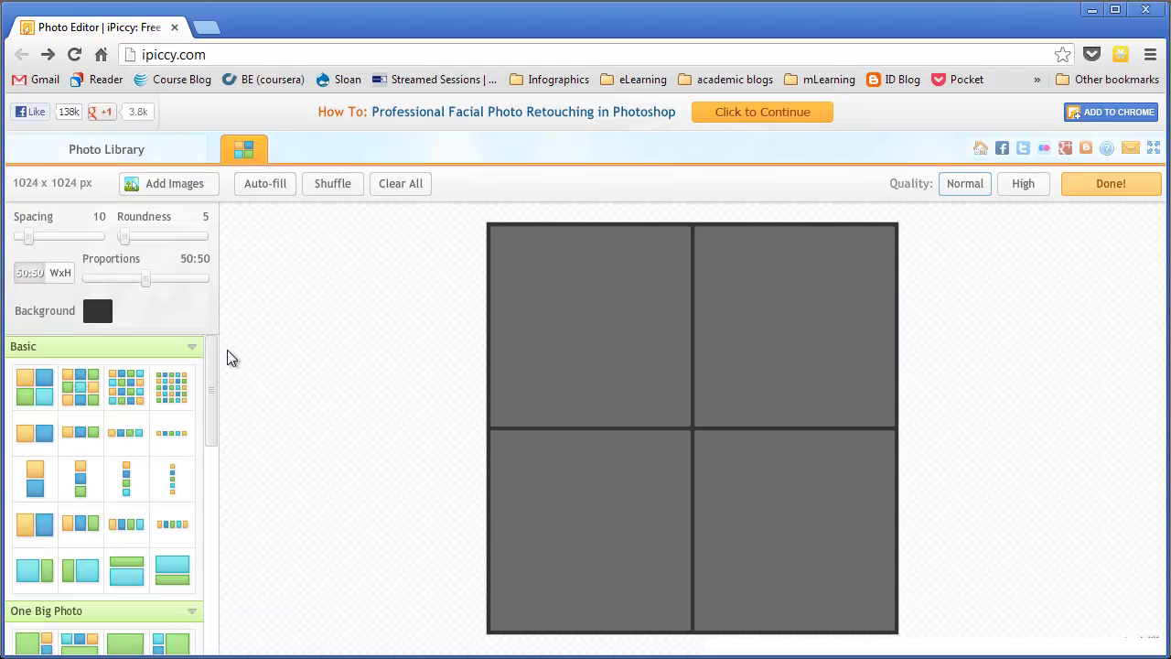
mouse_move(211, 360)
left_mouse_down()
mouse_move(213, 385)
mouse_move(214, 369)
left_mouse_up()
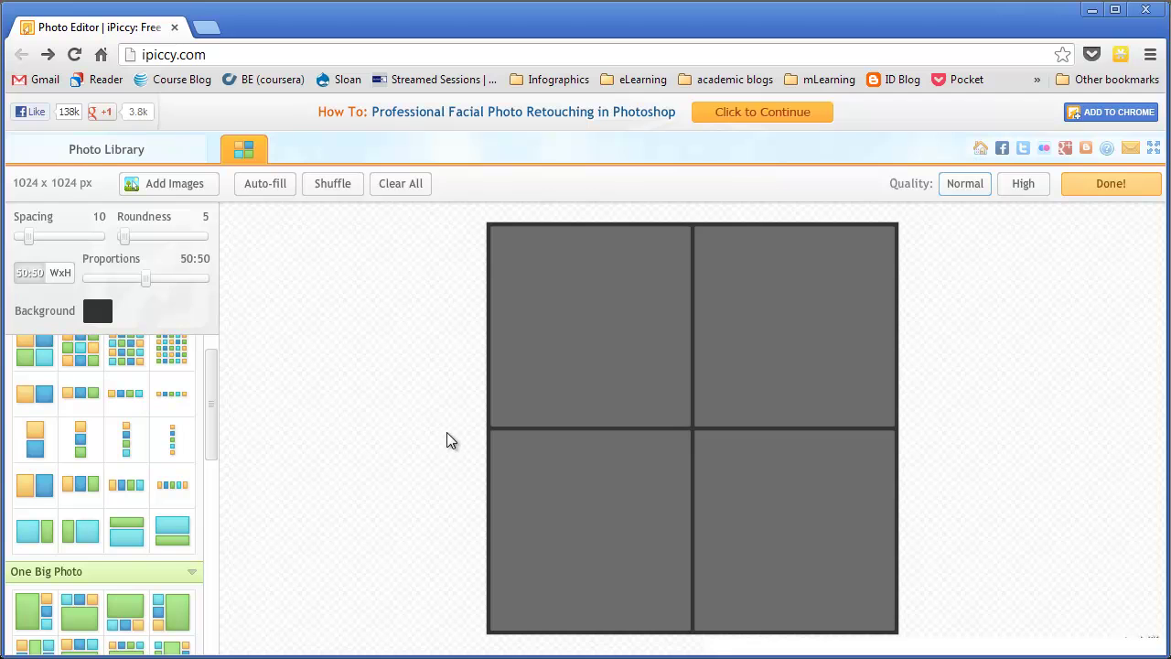
left_click(172, 438)
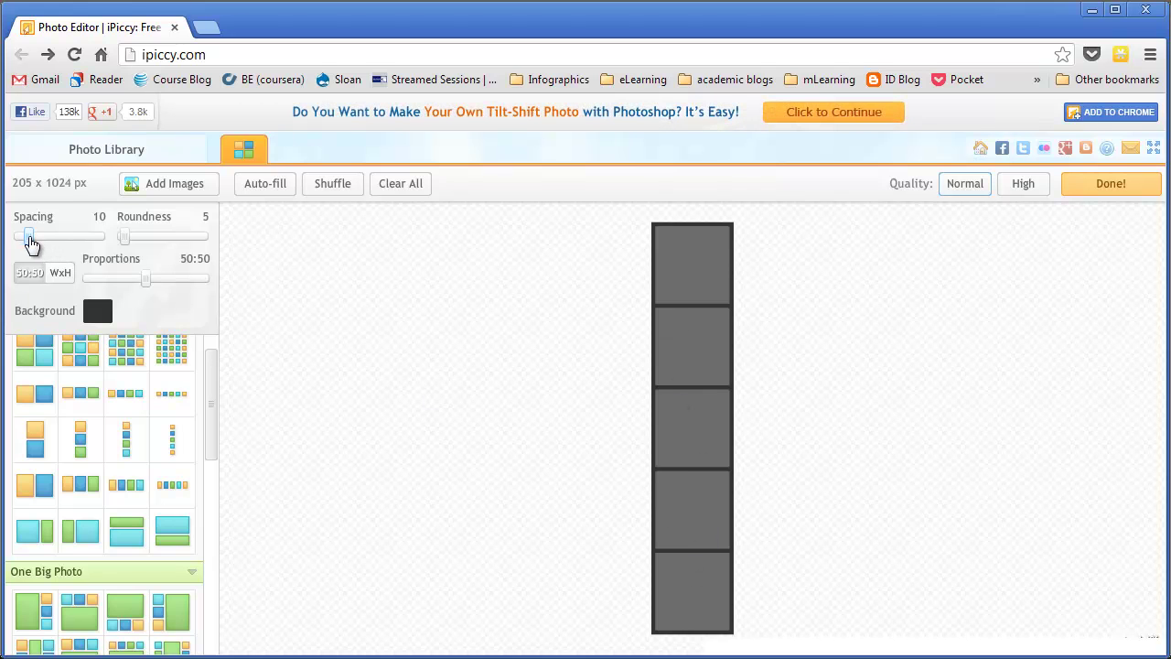
left_click_drag(30, 243, 20, 243)
Fill the five cells with slides, from the title slide down to the cave-painting slide.
left_click(132, 187)
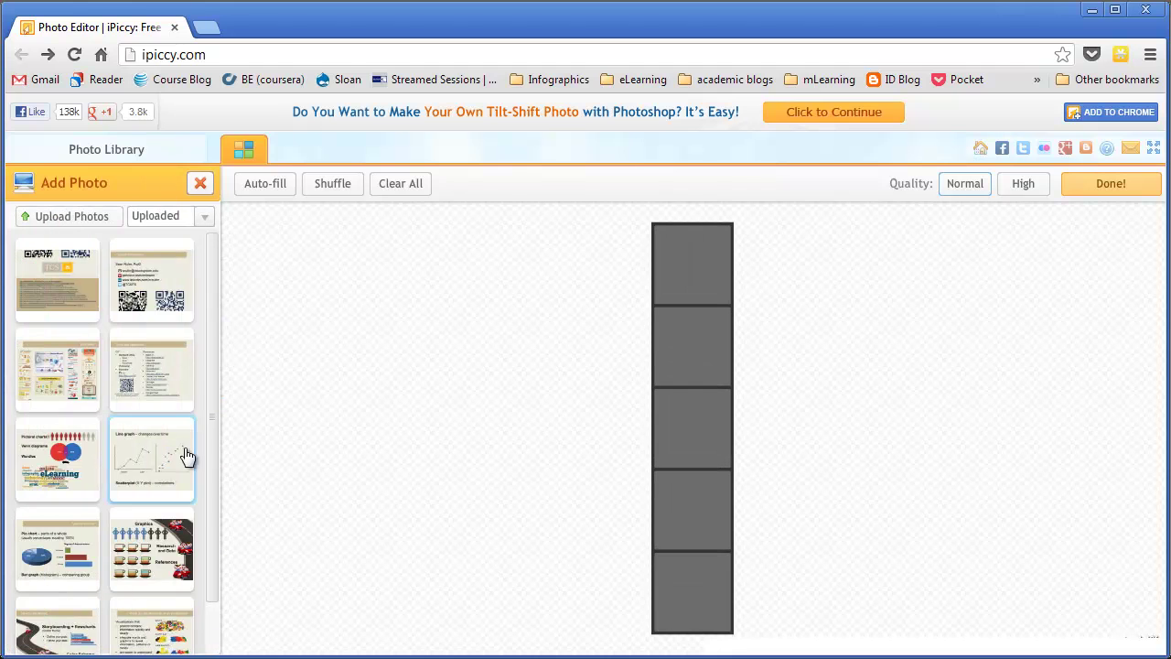
scroll(89, 339, "down", 3)
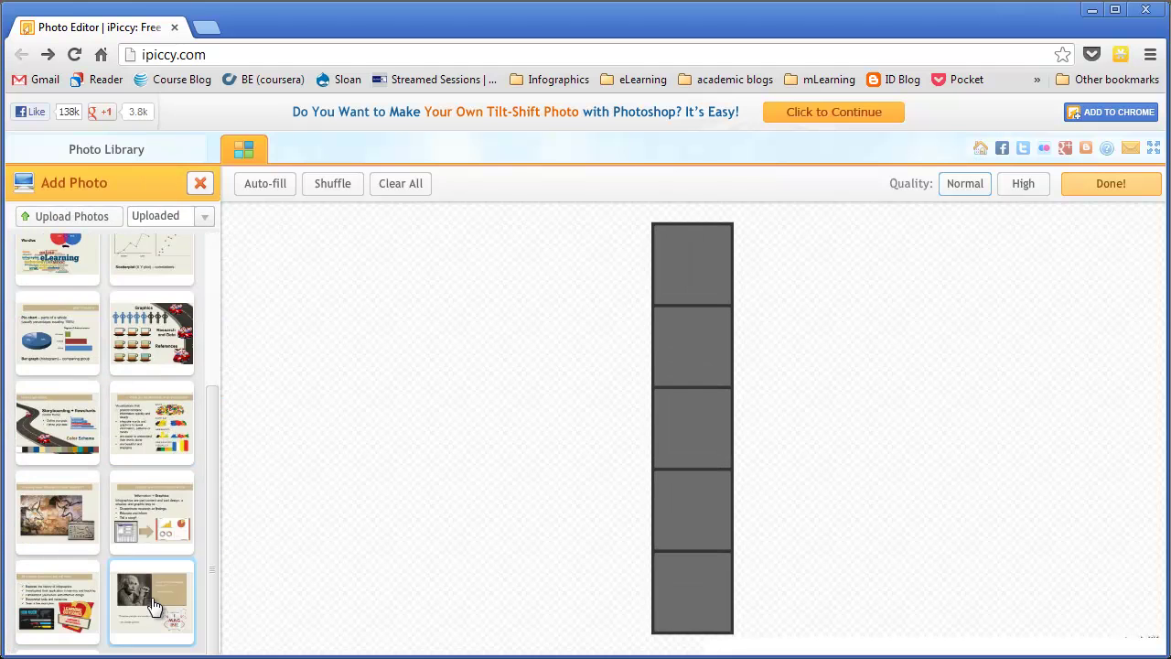
left_click_drag(151, 601, 692, 348)
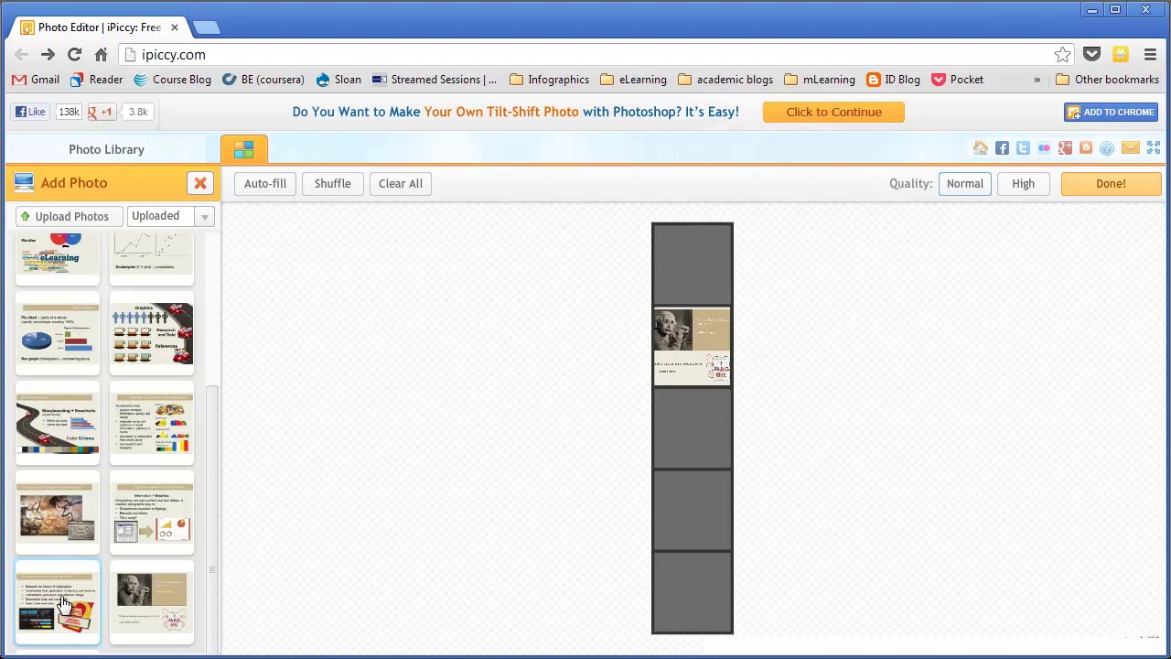
left_click_drag(66, 605, 693, 428)
mouse_move(170, 528)
left_mouse_down()
mouse_move(677, 549)
mouse_move(692, 510)
left_mouse_up()
left_click_drag(57, 512, 693, 590)
left_click_drag(57, 595, 693, 306)
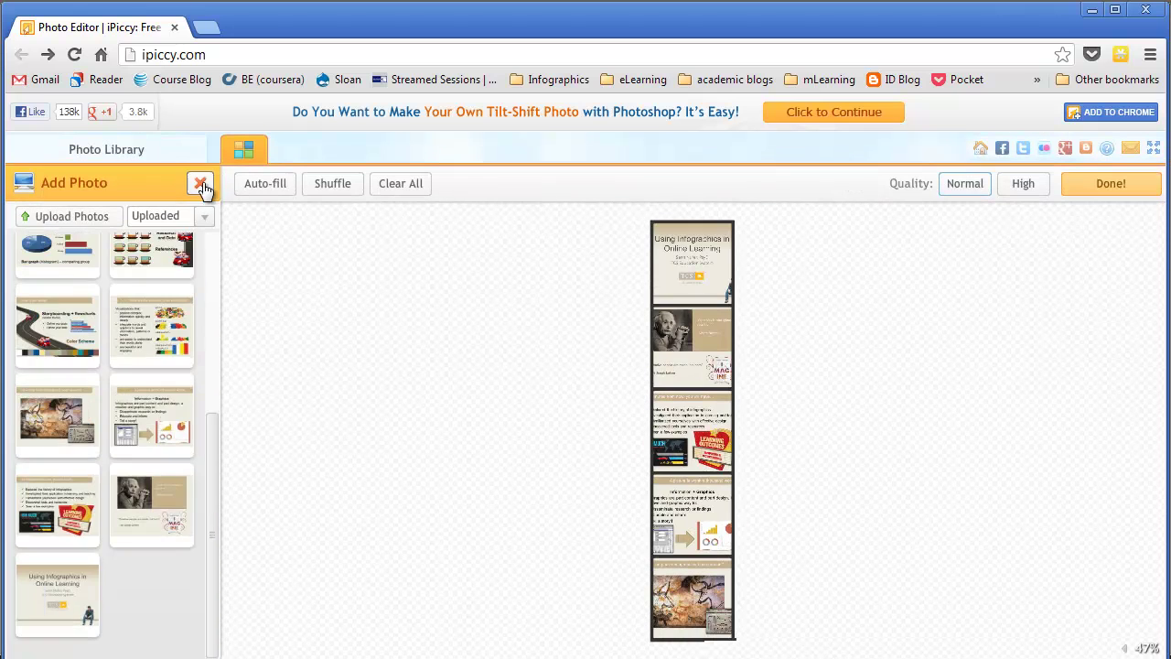
Set the collage Spacing and Roundness sliders to 0.
left_click(200, 185)
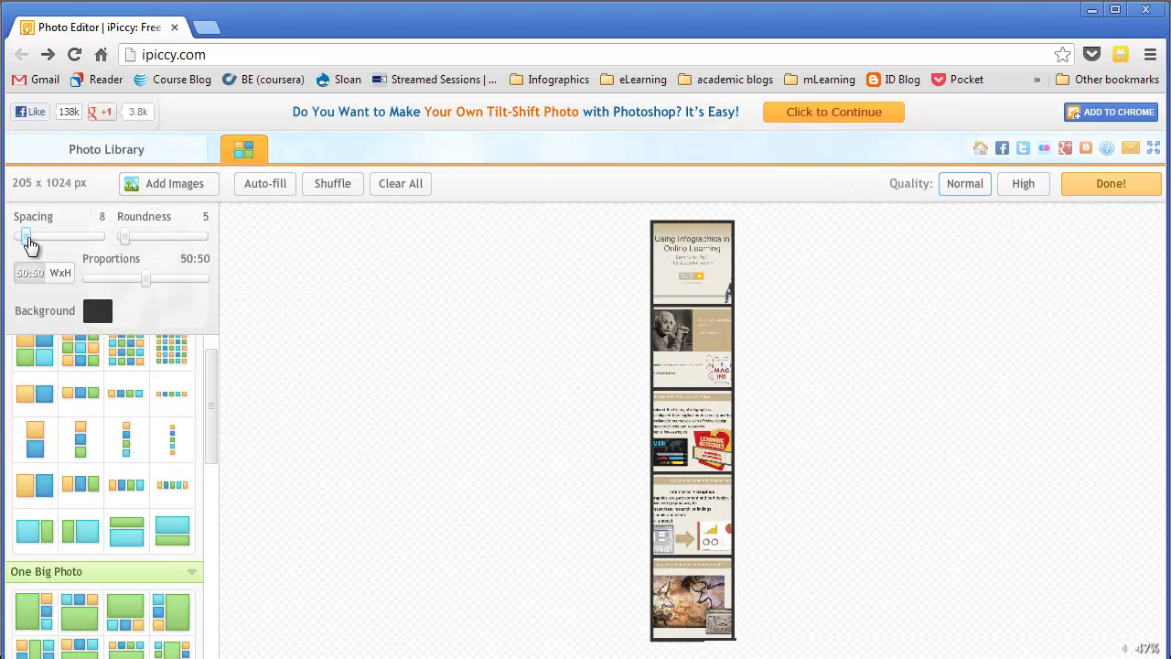
left_click_drag(28, 243, 74, 239)
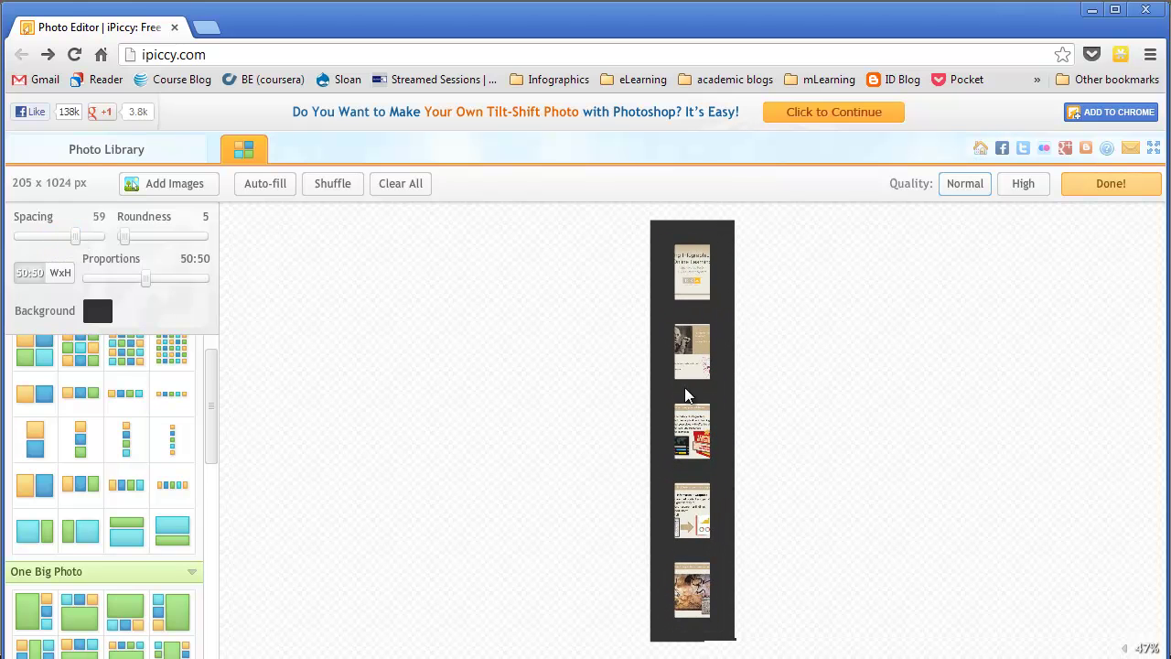
left_click_drag(76, 240, 1, 241)
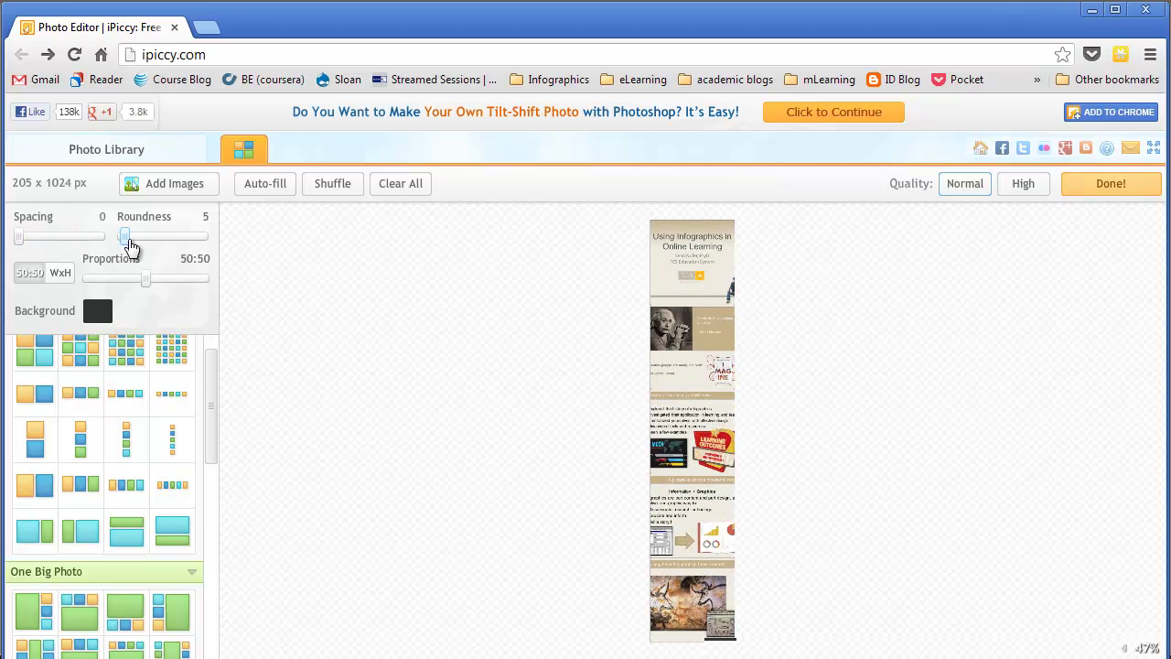
left_click_drag(128, 245, 195, 248)
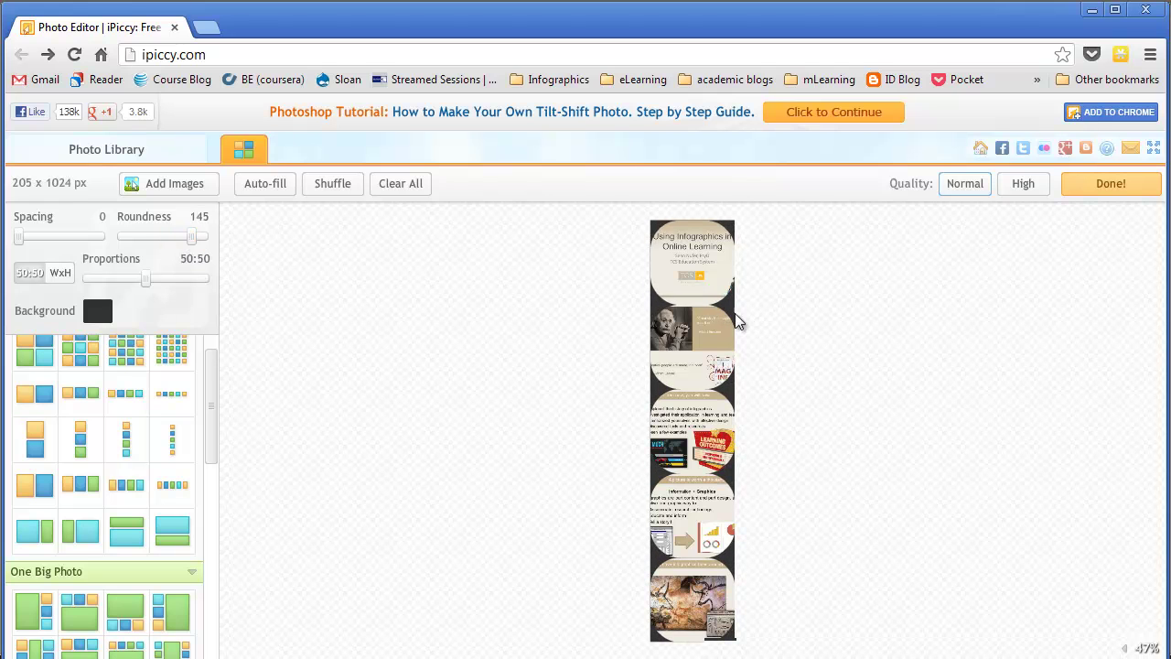
left_click_drag(192, 243, 117, 245)
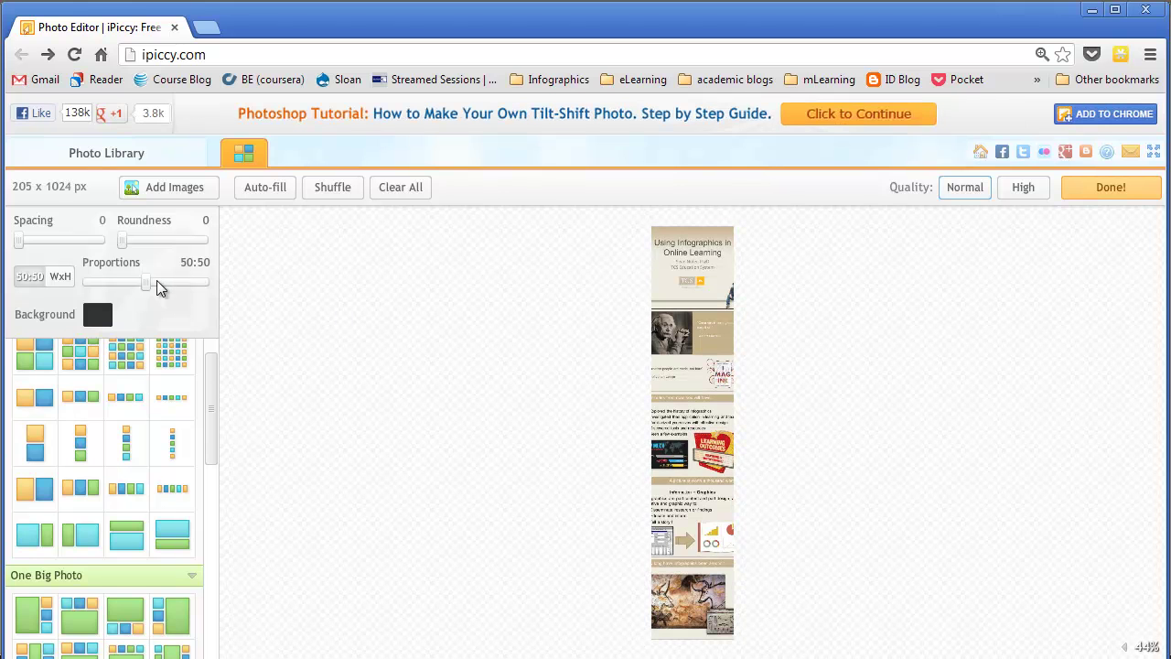
Set the collage Proportions to 57:43, giving a 267 x 1024 px strip.
left_click_drag(149, 289, 162, 289)
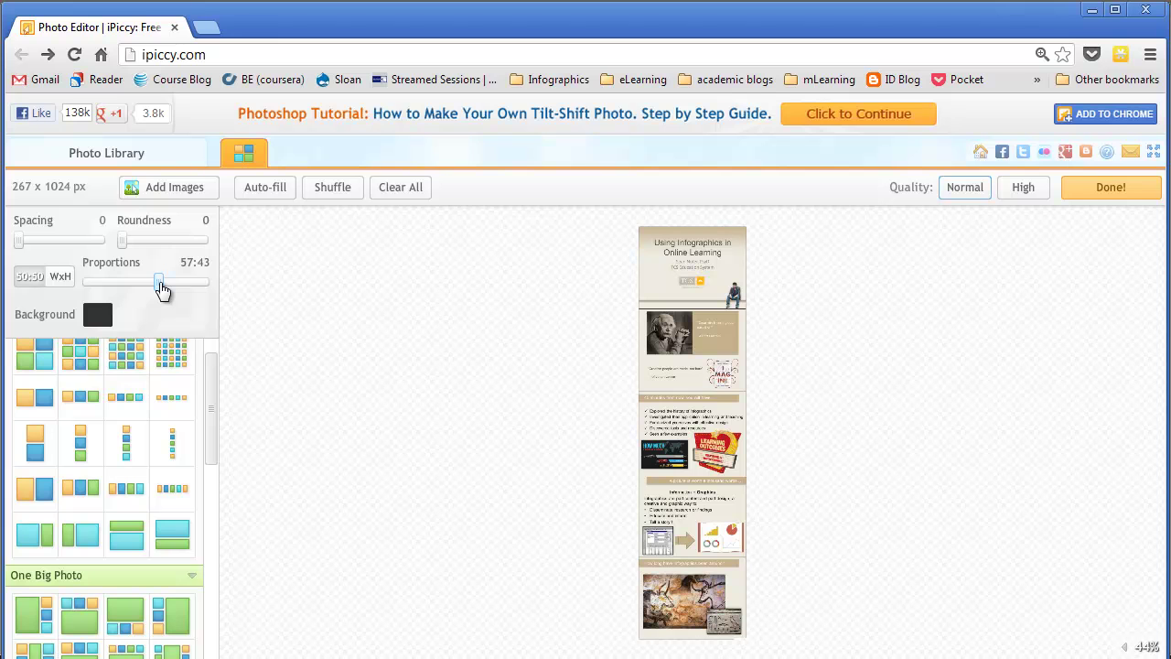
left_click_drag(162, 289, 120, 287)
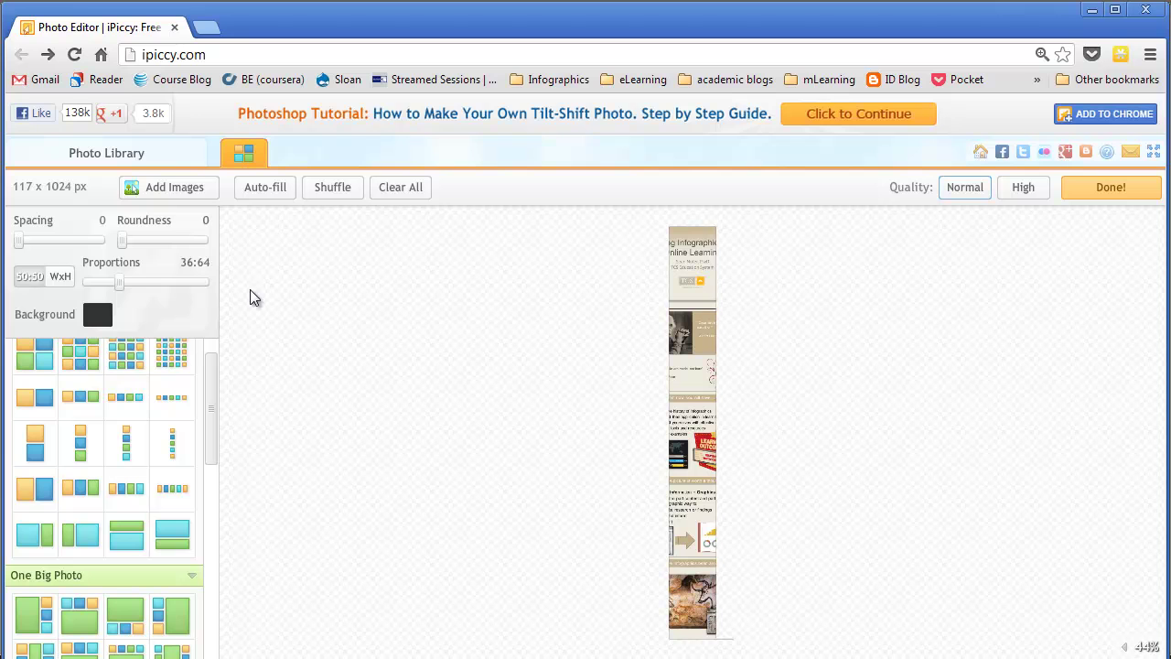
left_click_drag(118, 287, 201, 297)
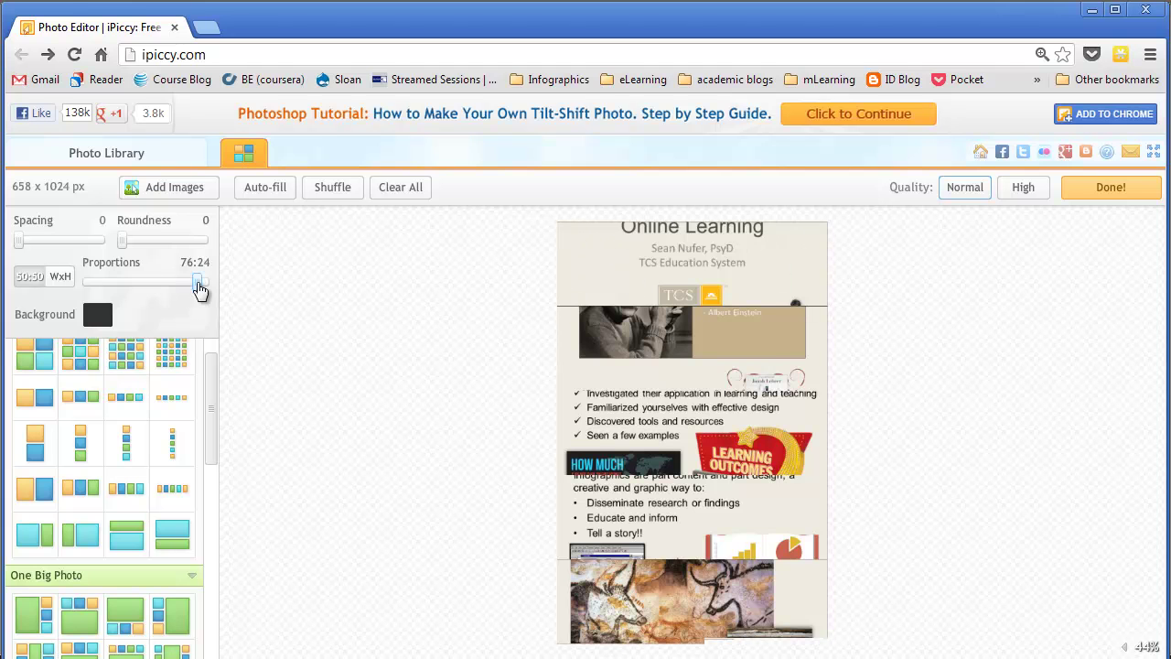
left_click_drag(199, 291, 163, 293)
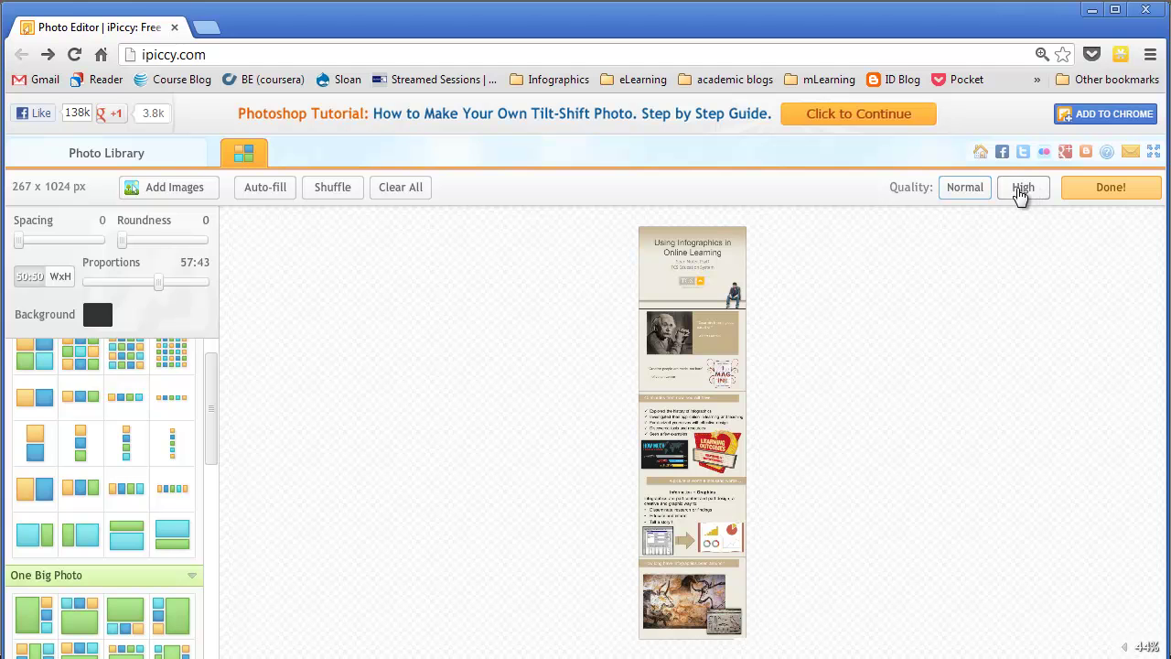
Raise the output to 938x3600 px and save the collage as PNG named '1' in demo.
left_click(1023, 194)
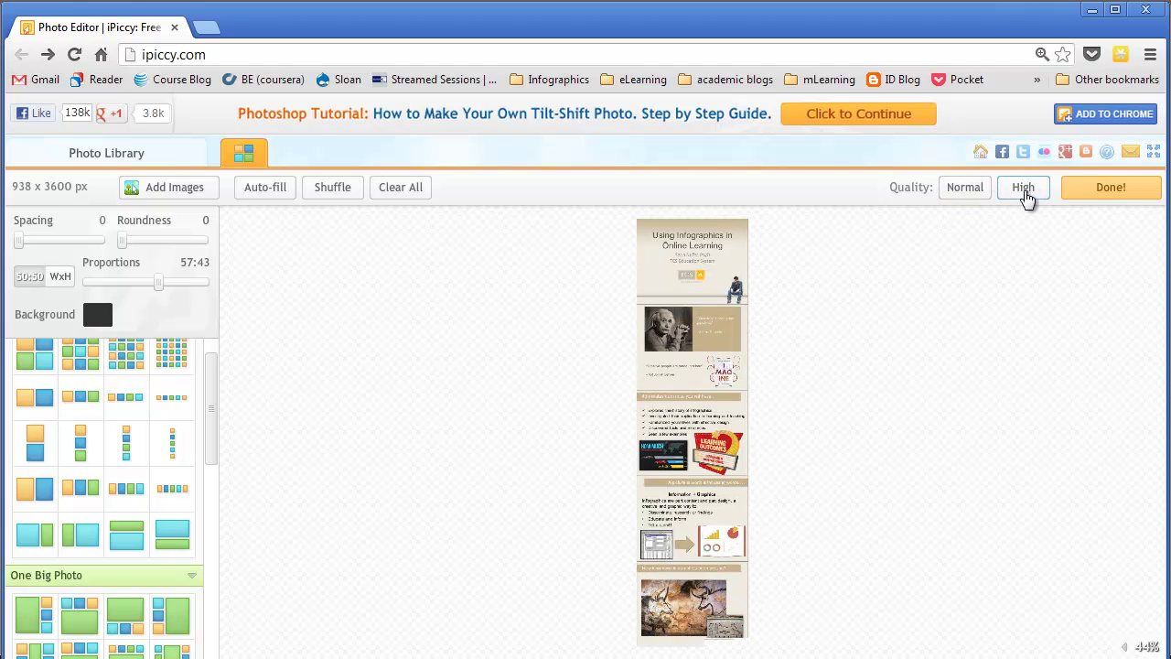
left_click(1100, 194)
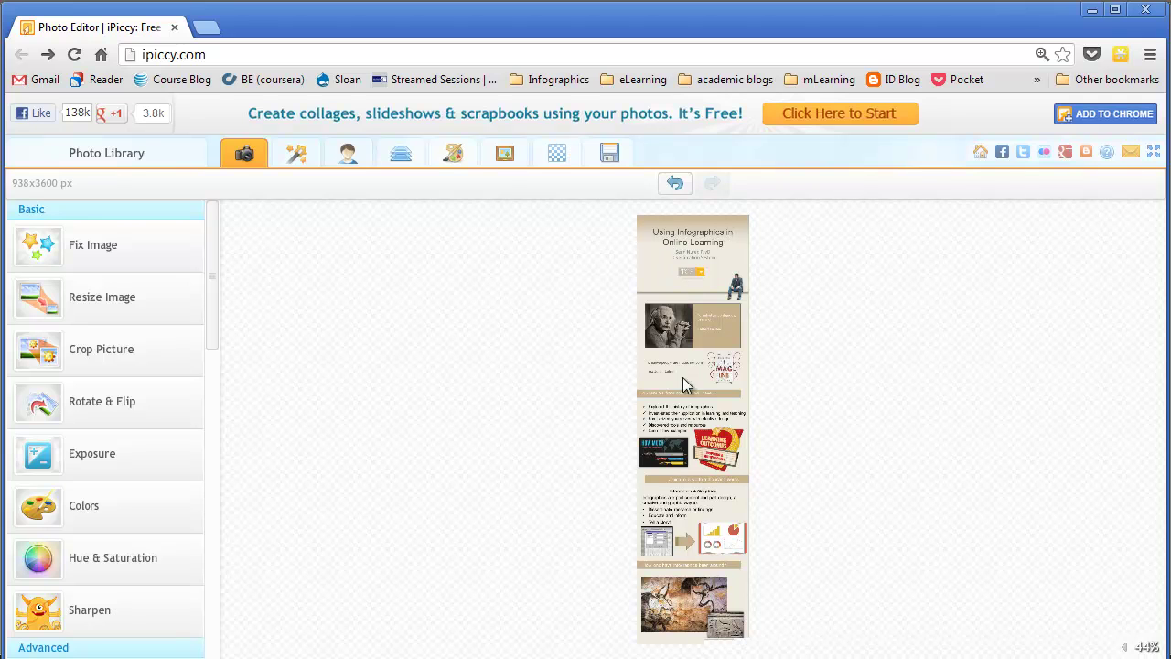
left_click(611, 157)
left_click(483, 309)
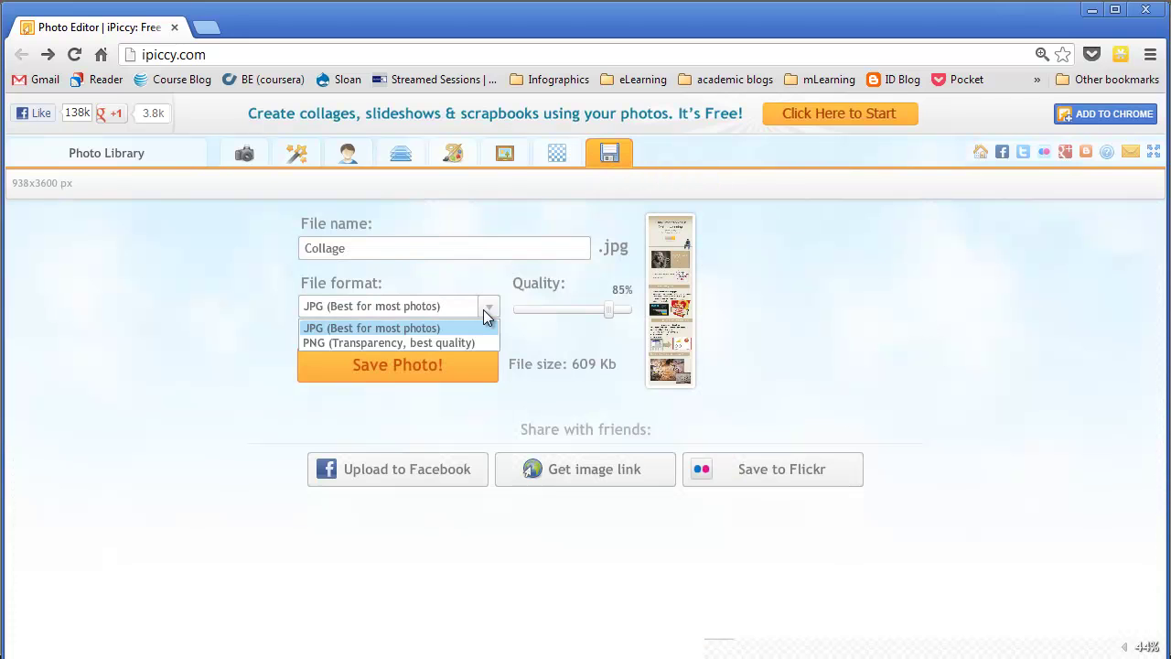
left_click(380, 341)
double_click(313, 248)
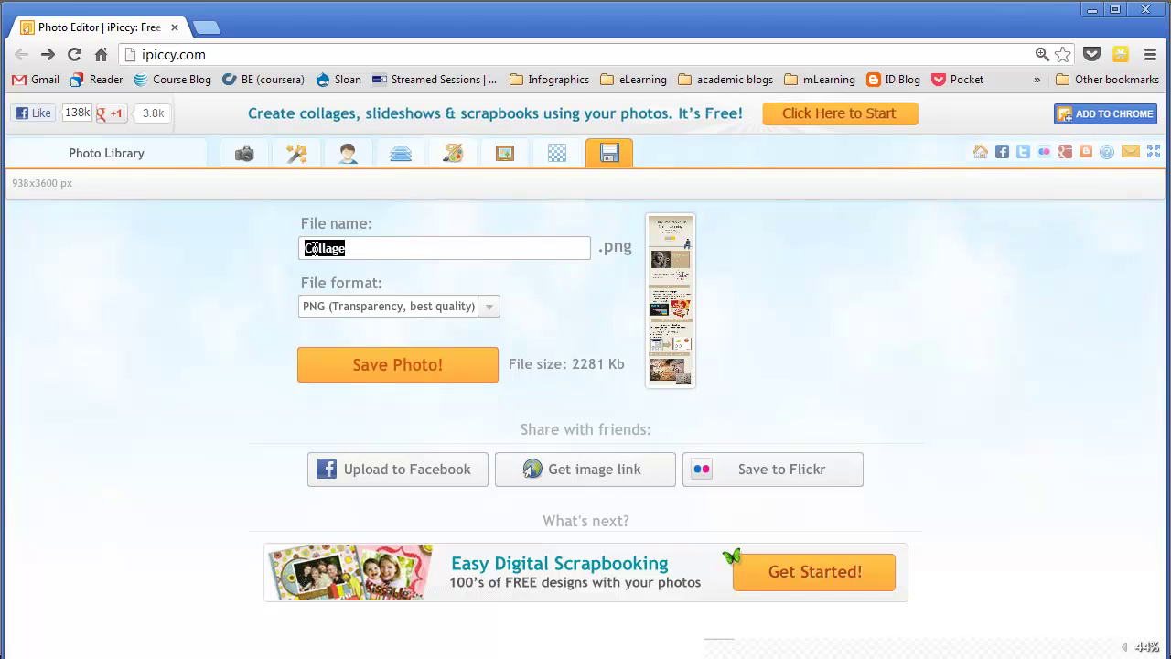
type("1")
left_click(407, 366)
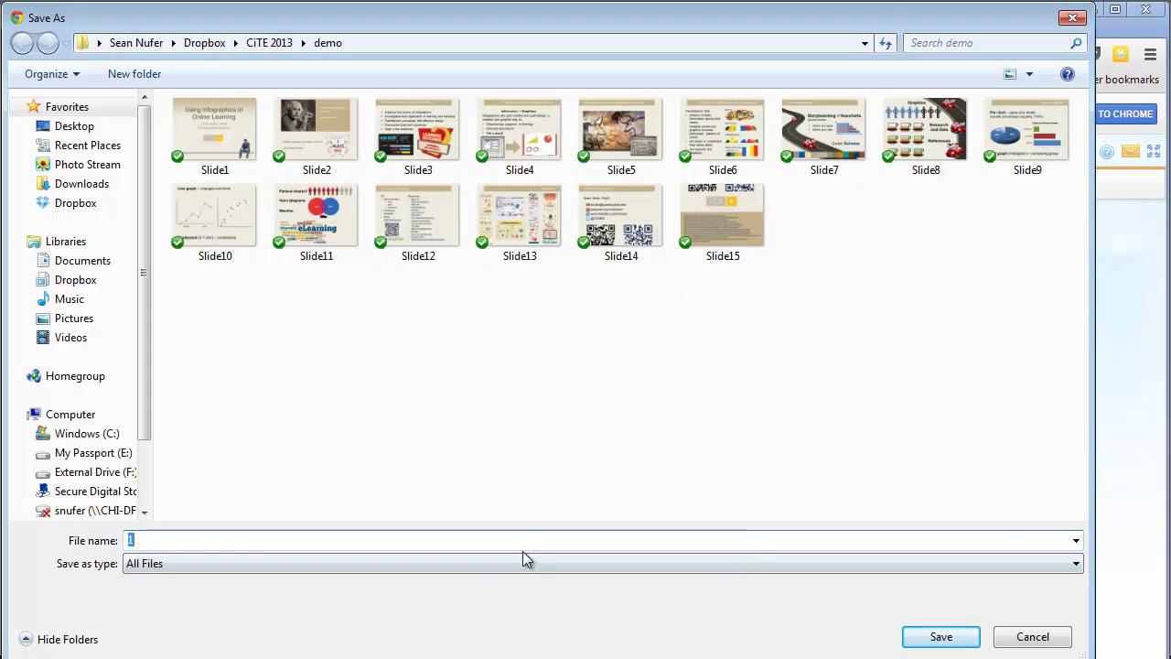
left_click(940, 641)
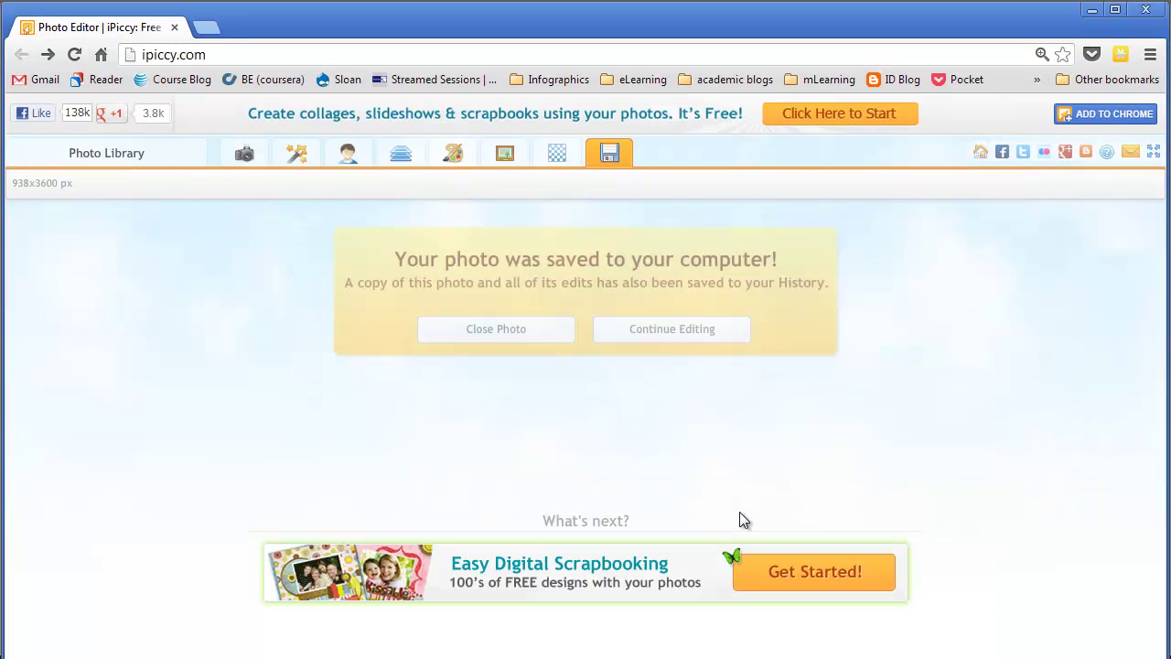
Close the saved collage, clear the library, and select strips 1, 2 and 3 for upload.
left_click(554, 335)
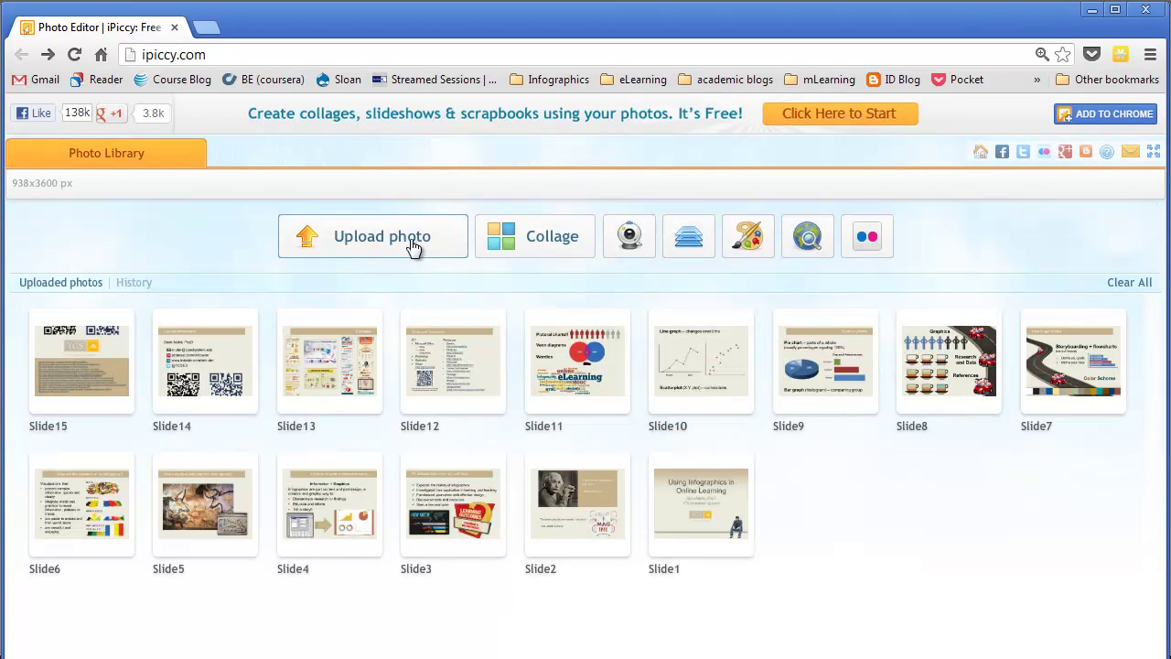
left_click(508, 243)
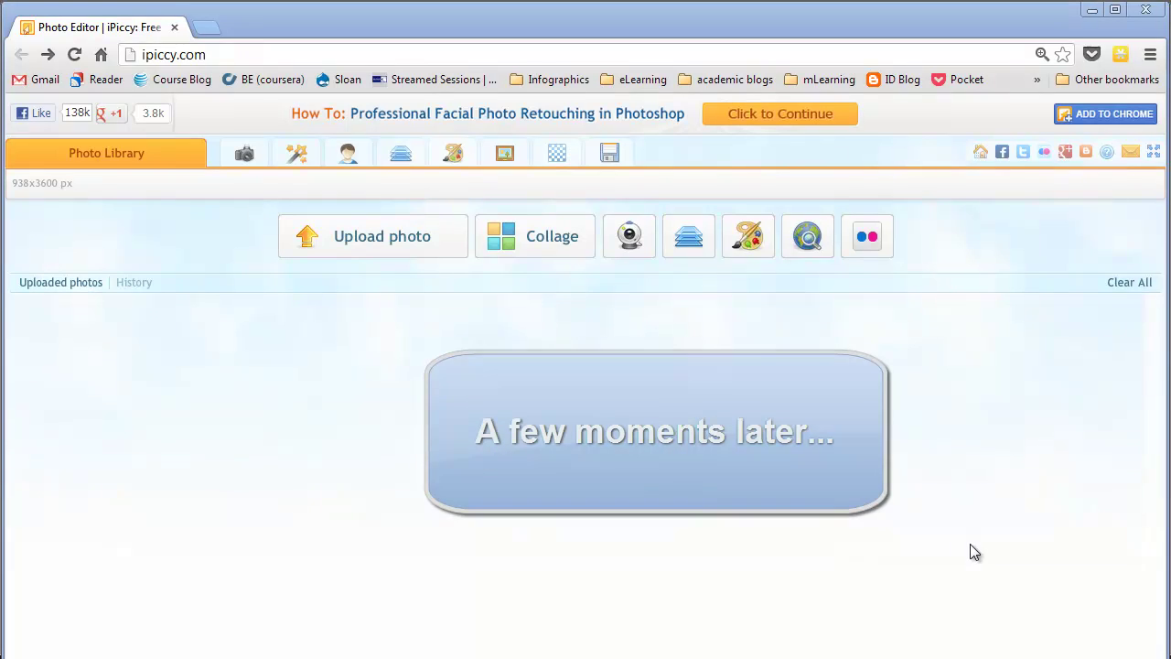
left_click(409, 245)
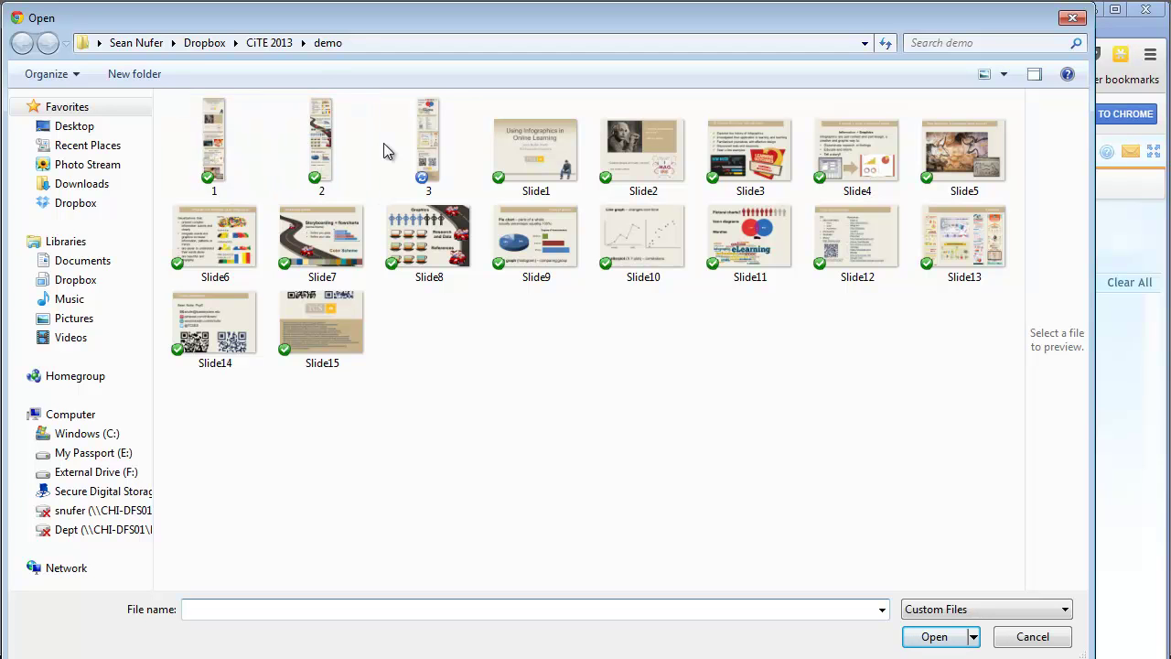
left_click(222, 151)
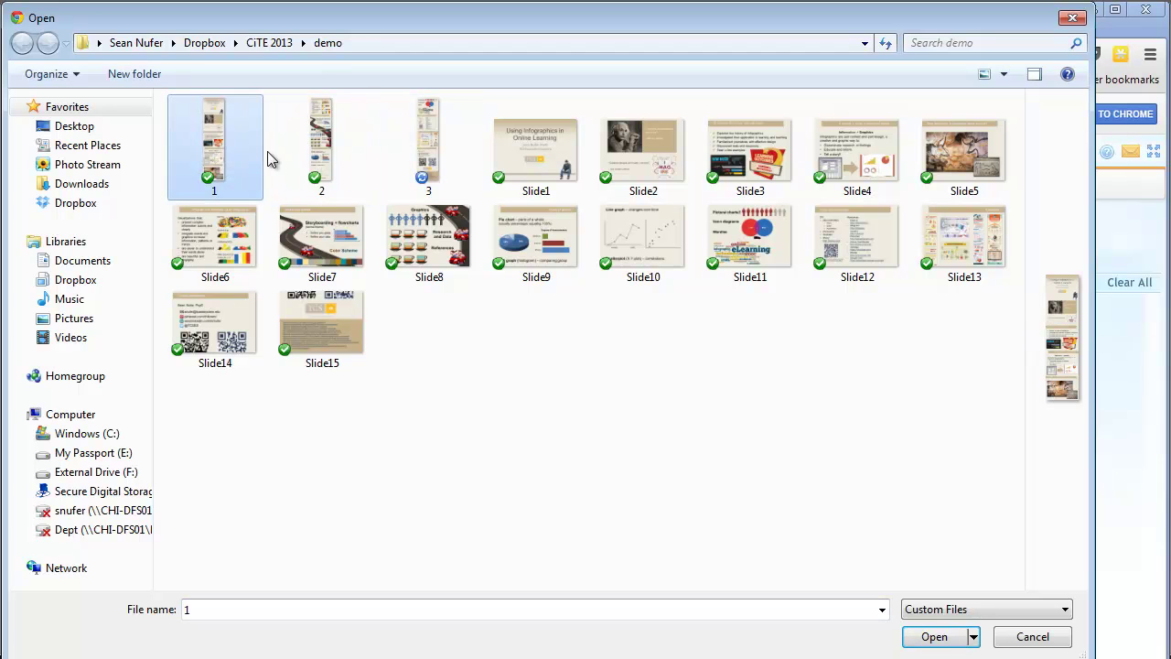
left_click(330, 156, "ctrl")
left_click(424, 153, "ctrl")
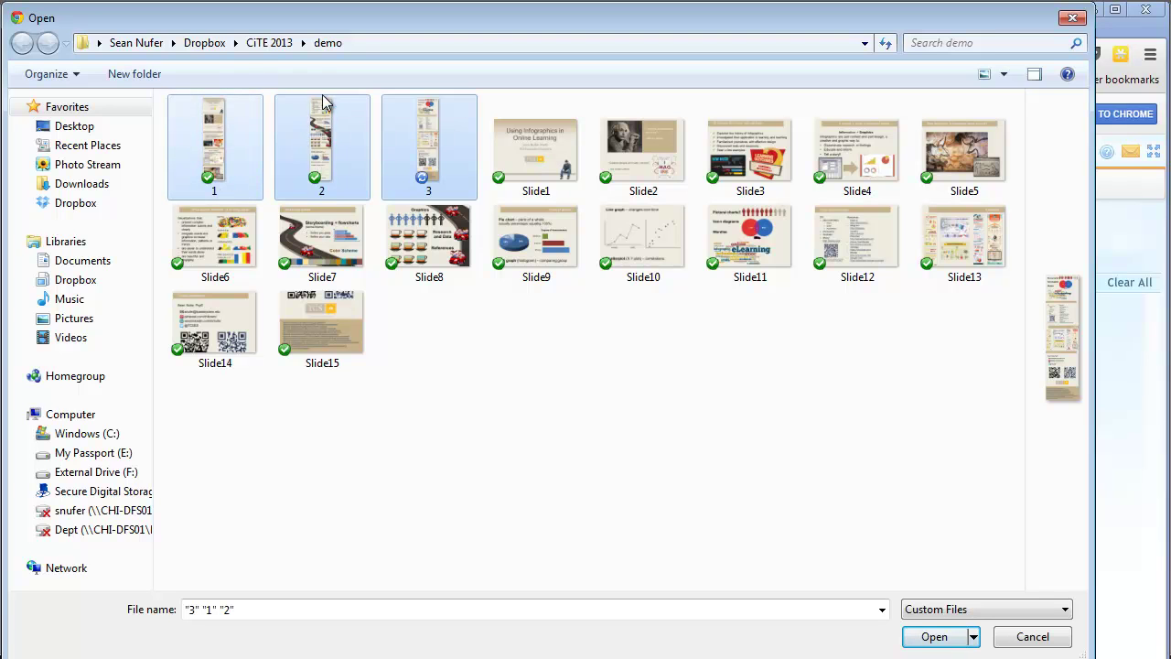
Upload the three strips and start a new collage with Spacing and Roundness at 0.
left_click(935, 639)
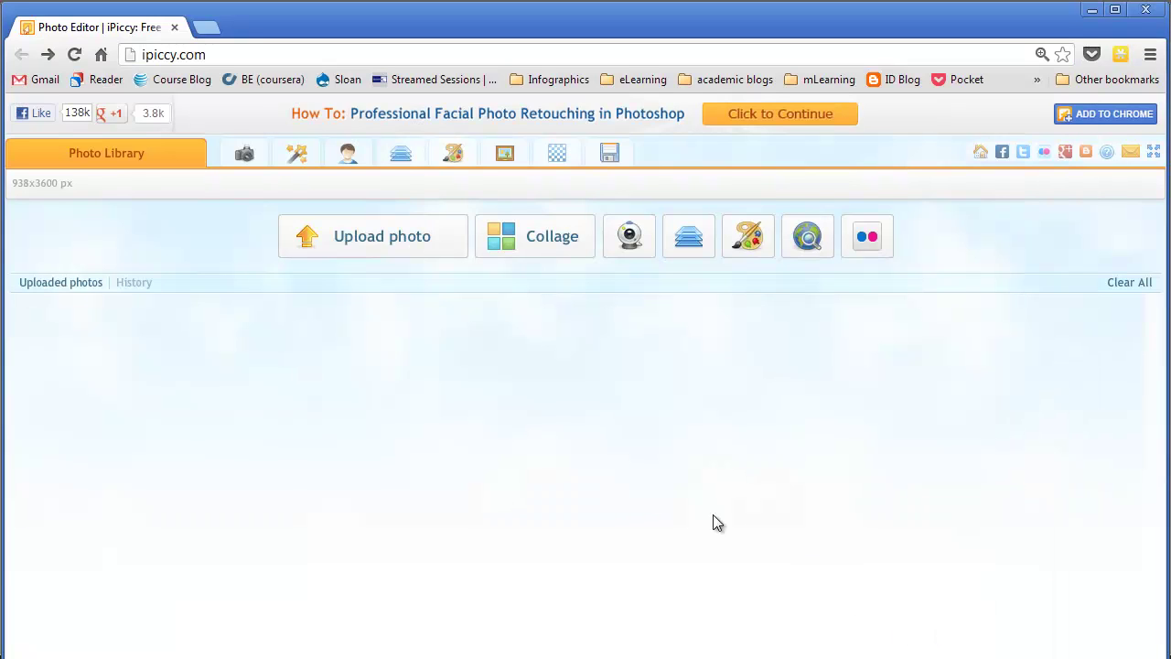
left_click(526, 245)
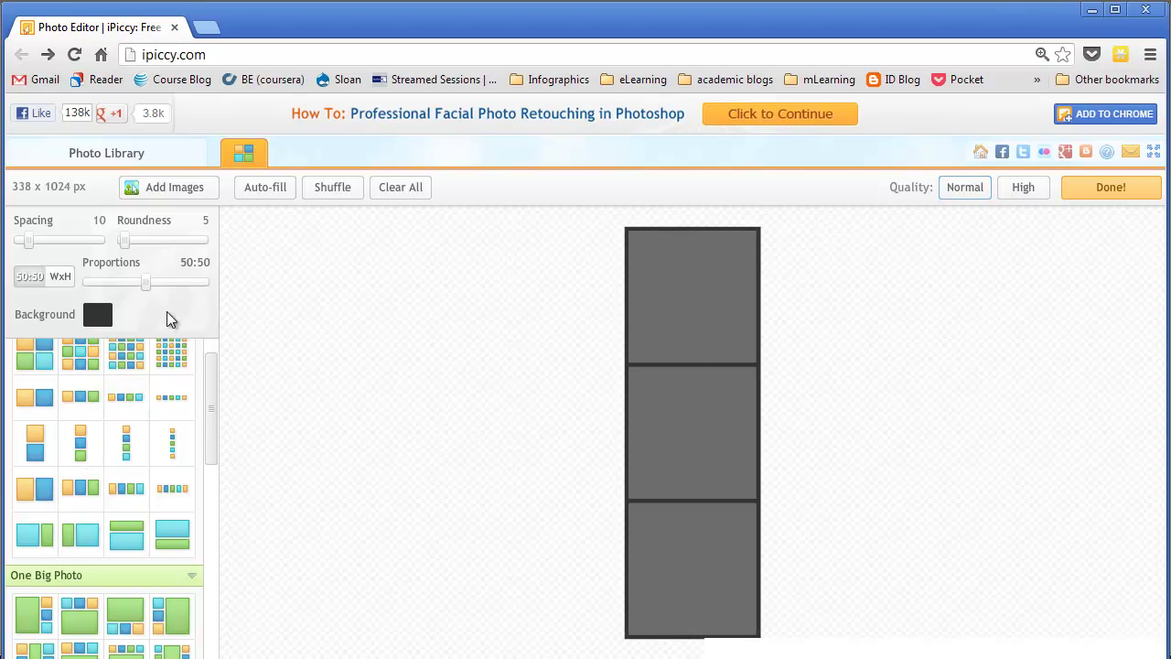
left_click_drag(30, 241, 8, 243)
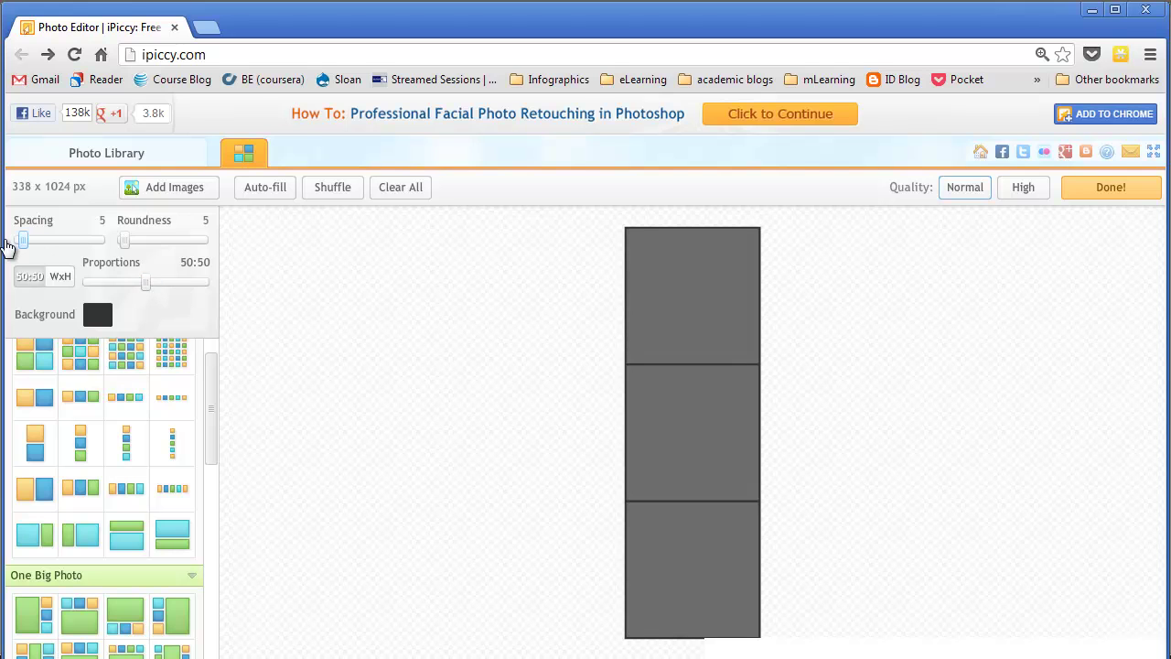
left_click_drag(125, 241, 118, 243)
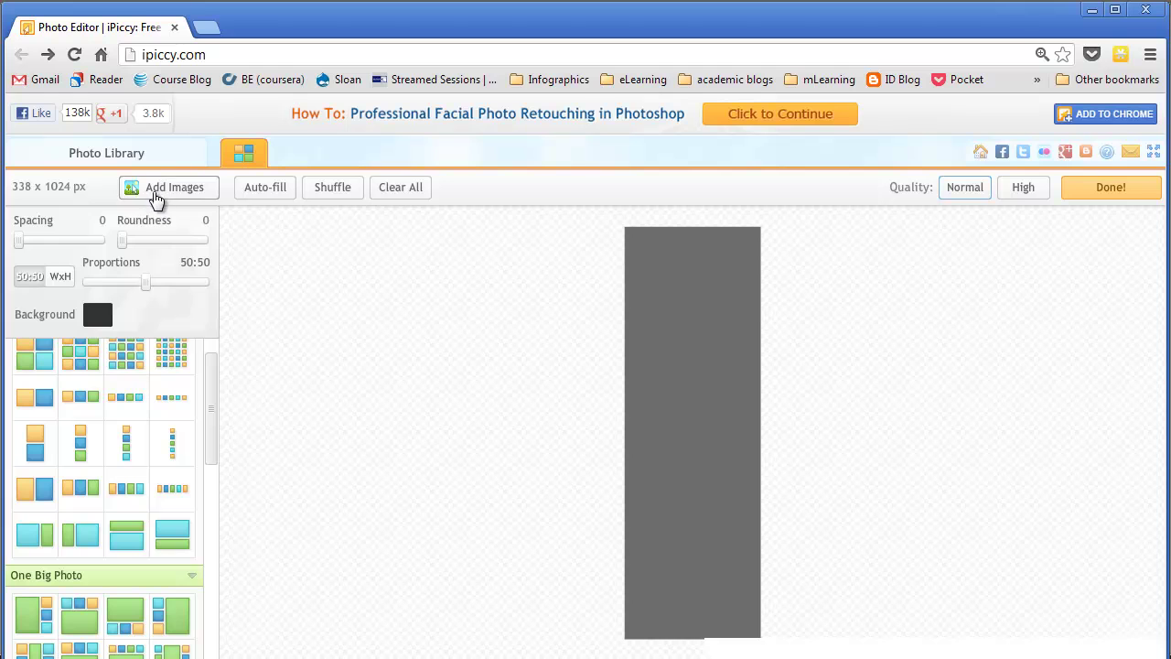
Place strips 3, 2 and 1 top to bottom and render at High quality.
left_click(157, 192)
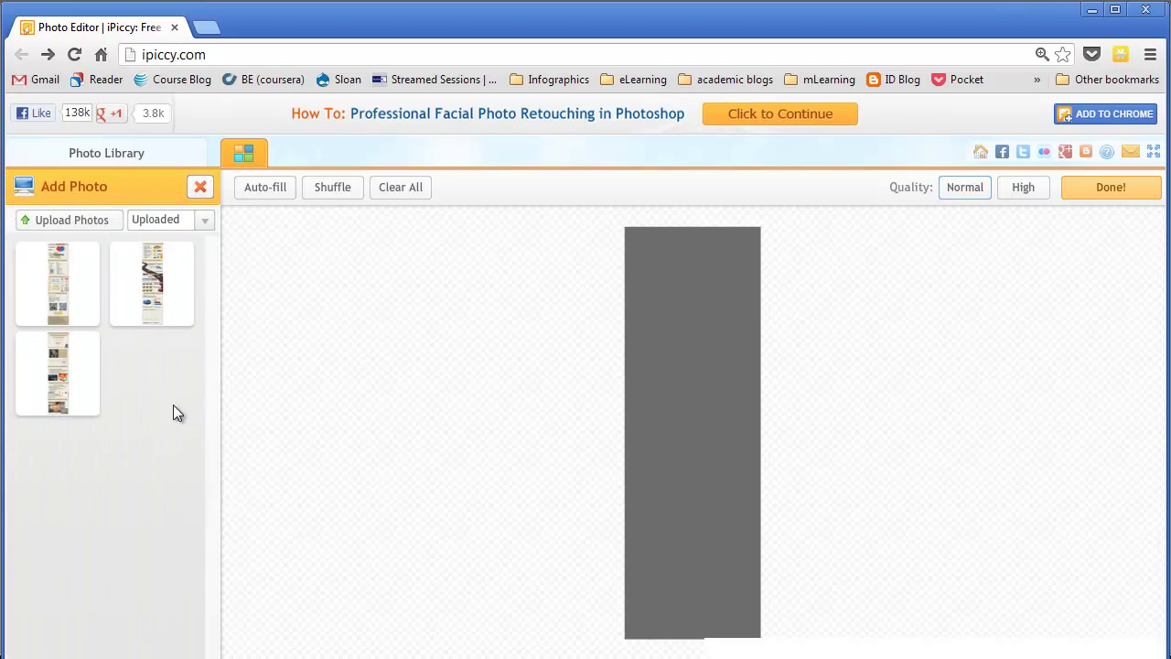
left_click_drag(61, 382, 694, 303)
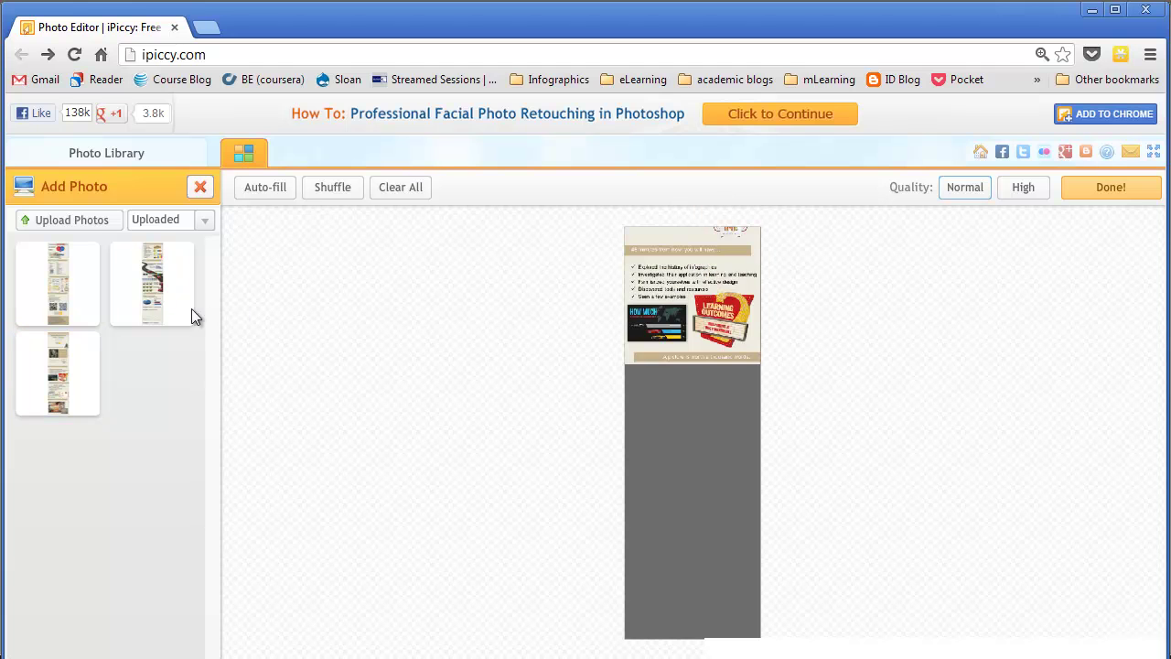
left_click_drag(157, 295, 696, 479)
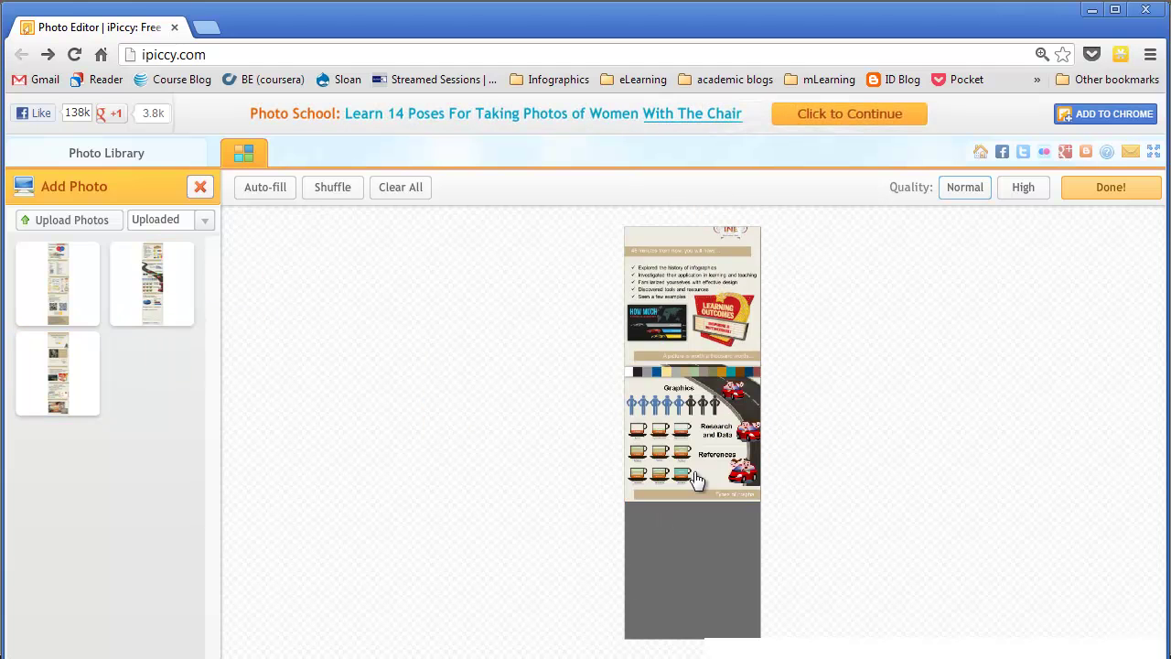
left_click_drag(60, 279, 719, 586)
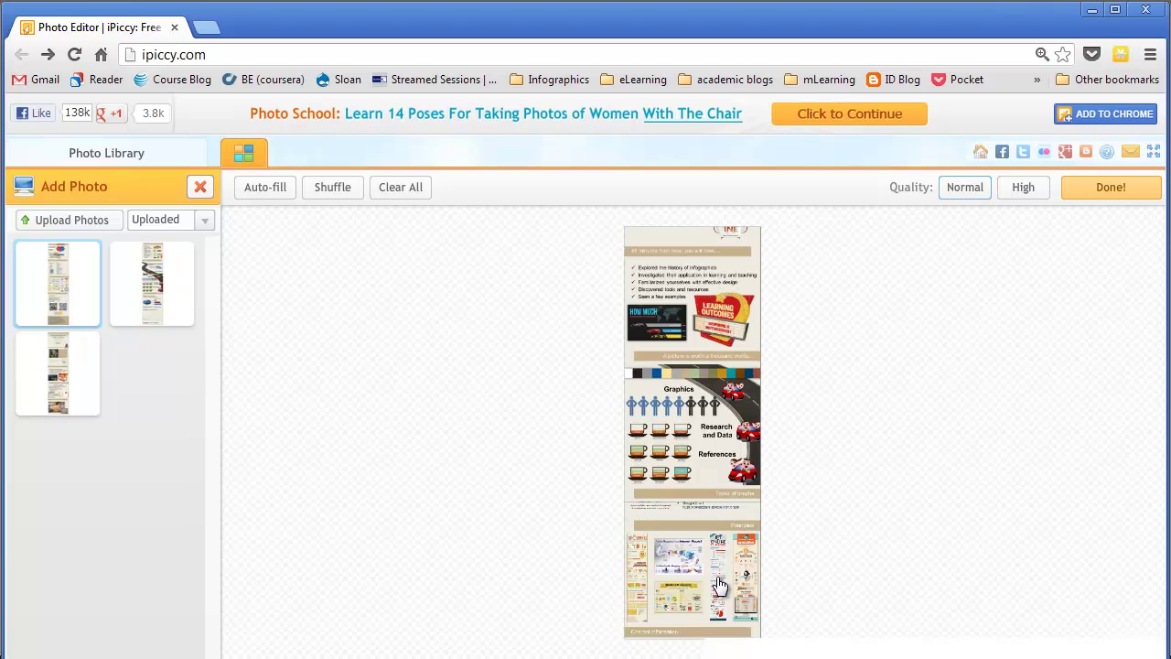
left_click(1023, 192)
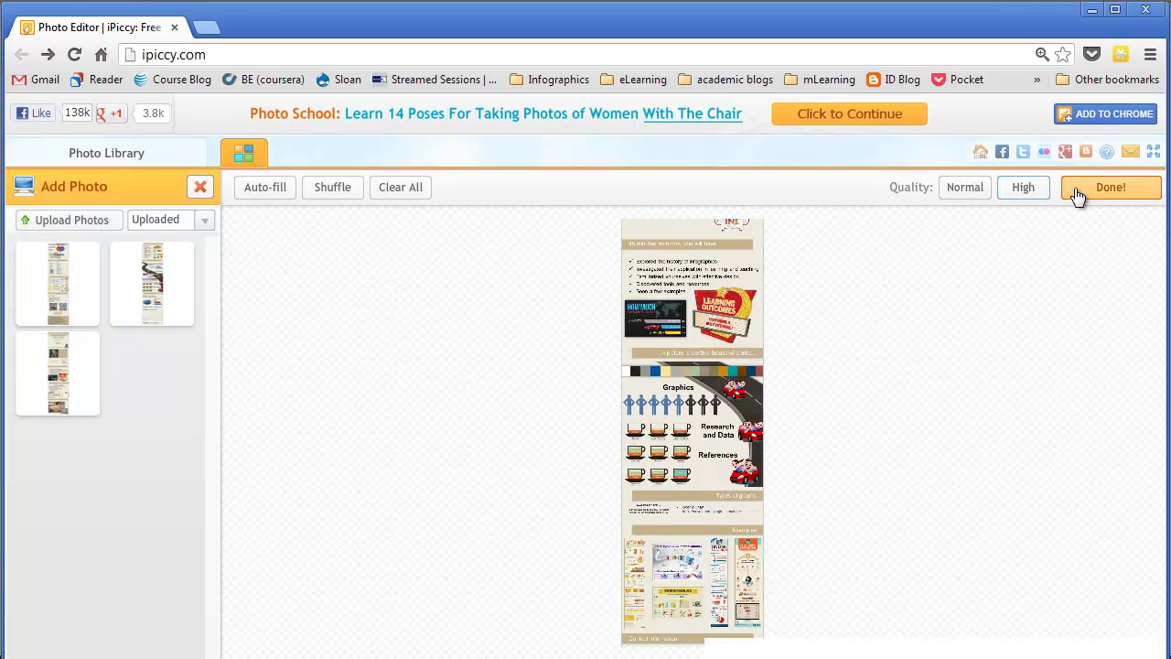
left_click(199, 189)
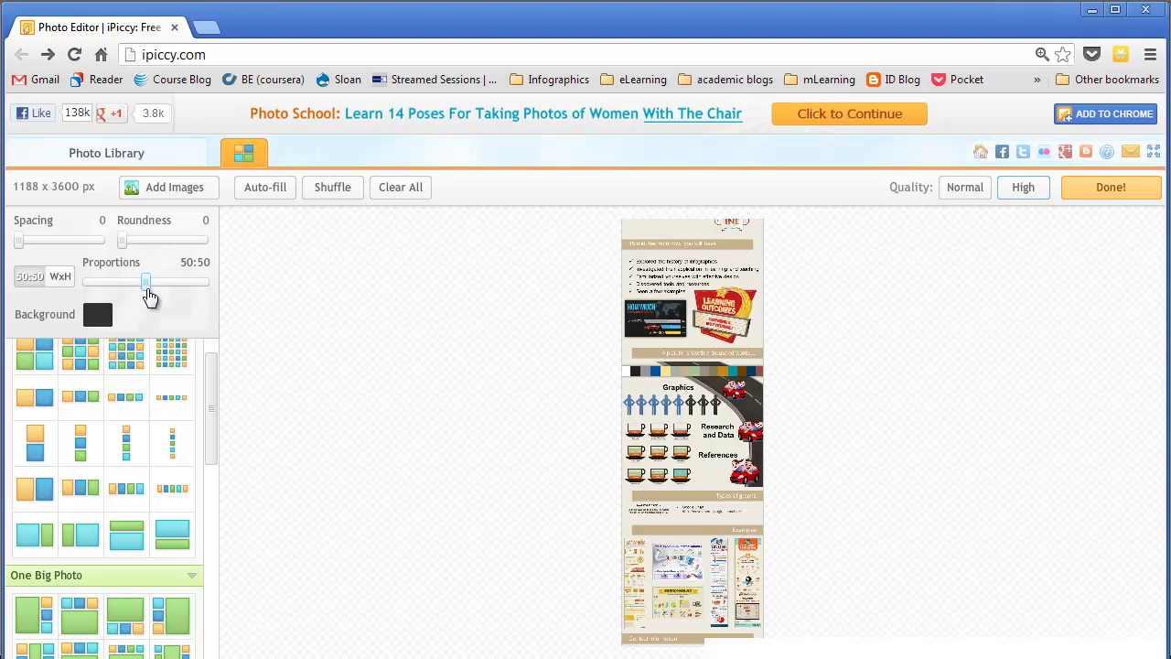
Drag the Proportions slider to 20:80 so the collage measures 297 x 3600 px.
left_click_drag(147, 291, 86, 299)
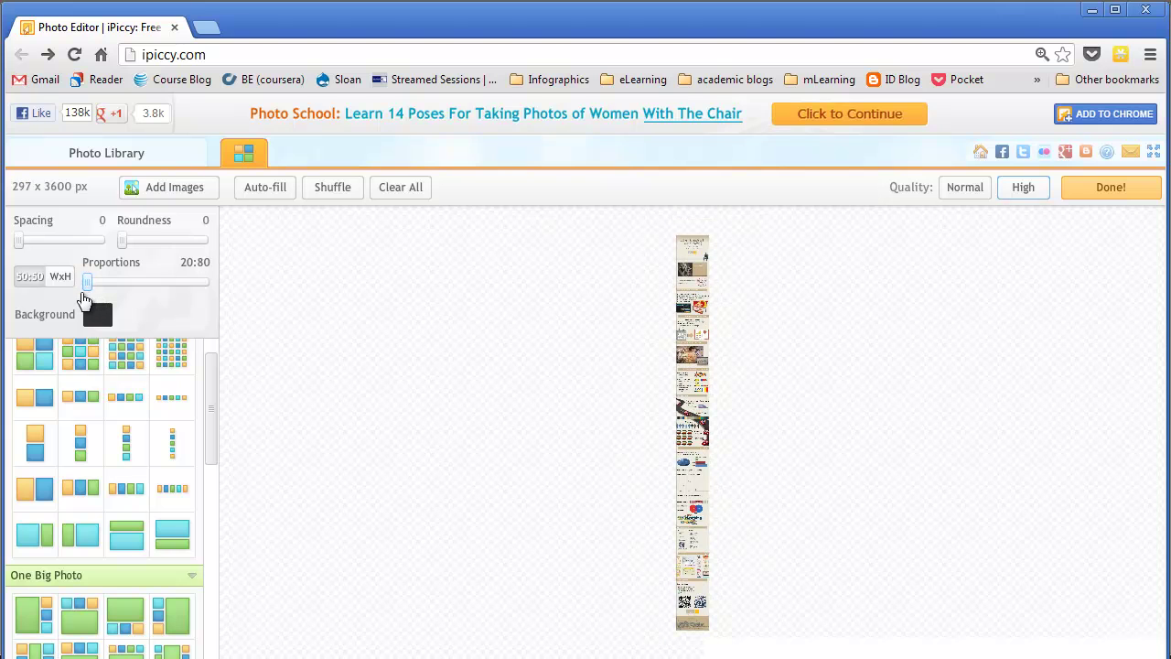
left_click_drag(89, 299, 86, 299)
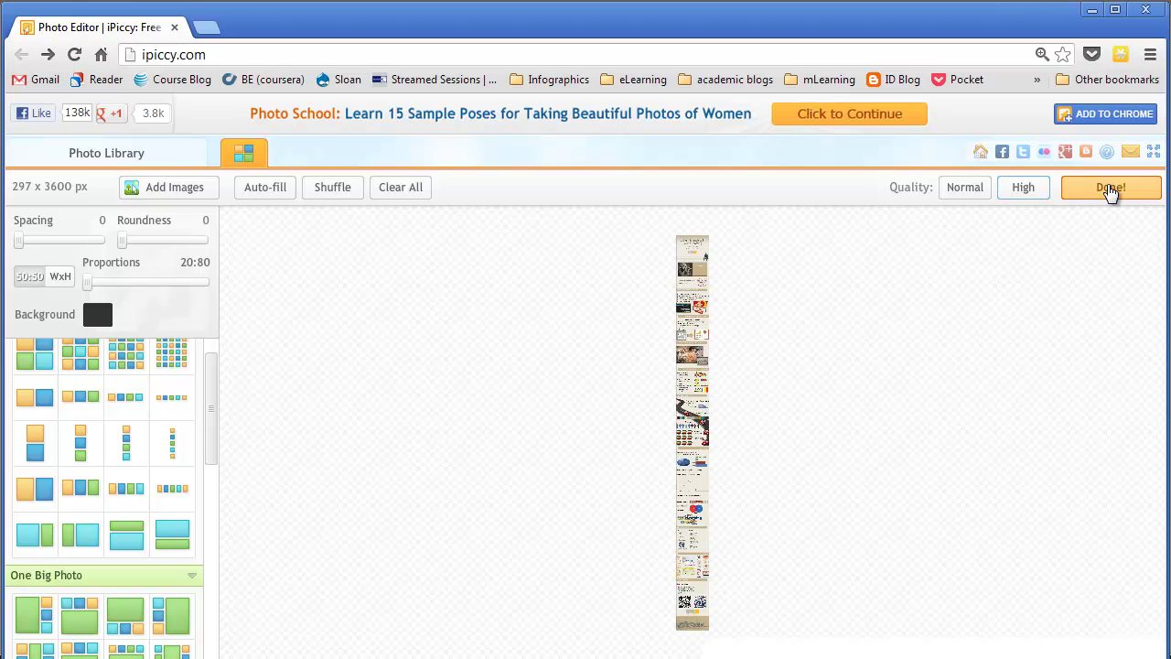
Finish the collage and save it as a PNG named final in the demo folder.
left_click(1109, 188)
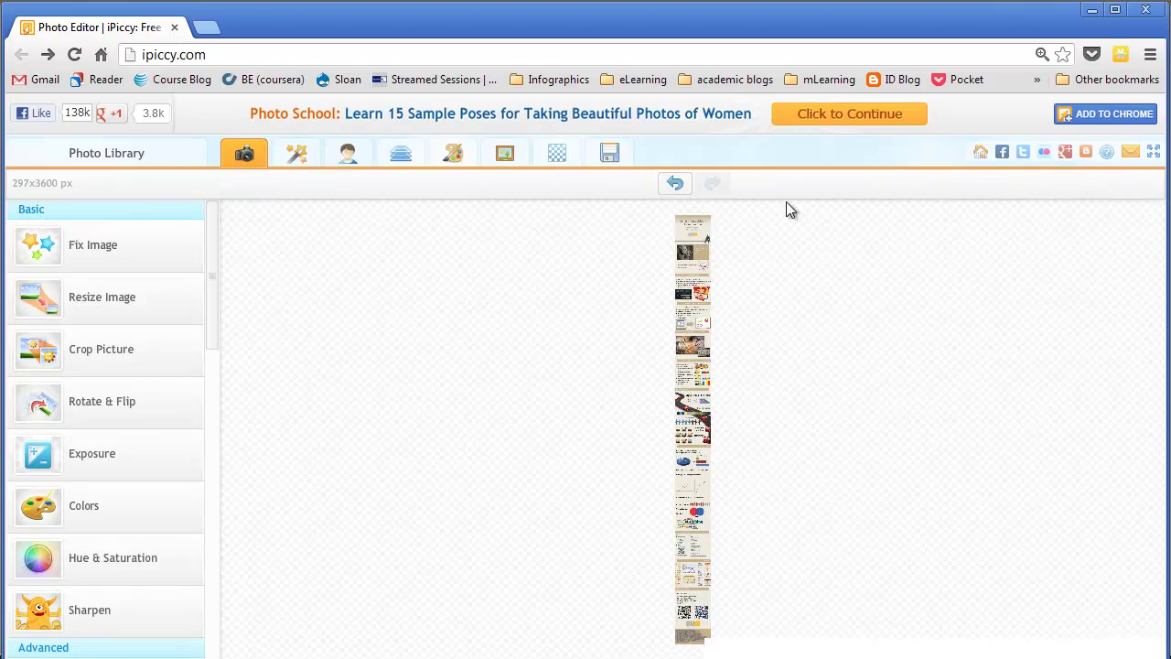
left_click(622, 161)
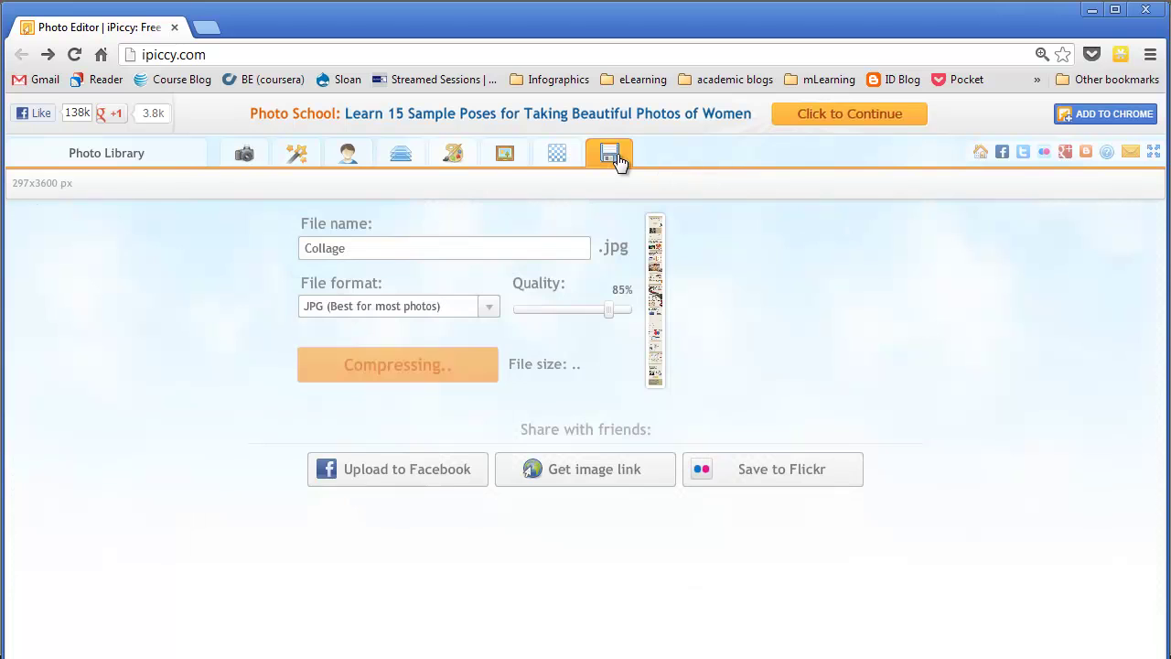
left_click_drag(369, 253, 286, 255)
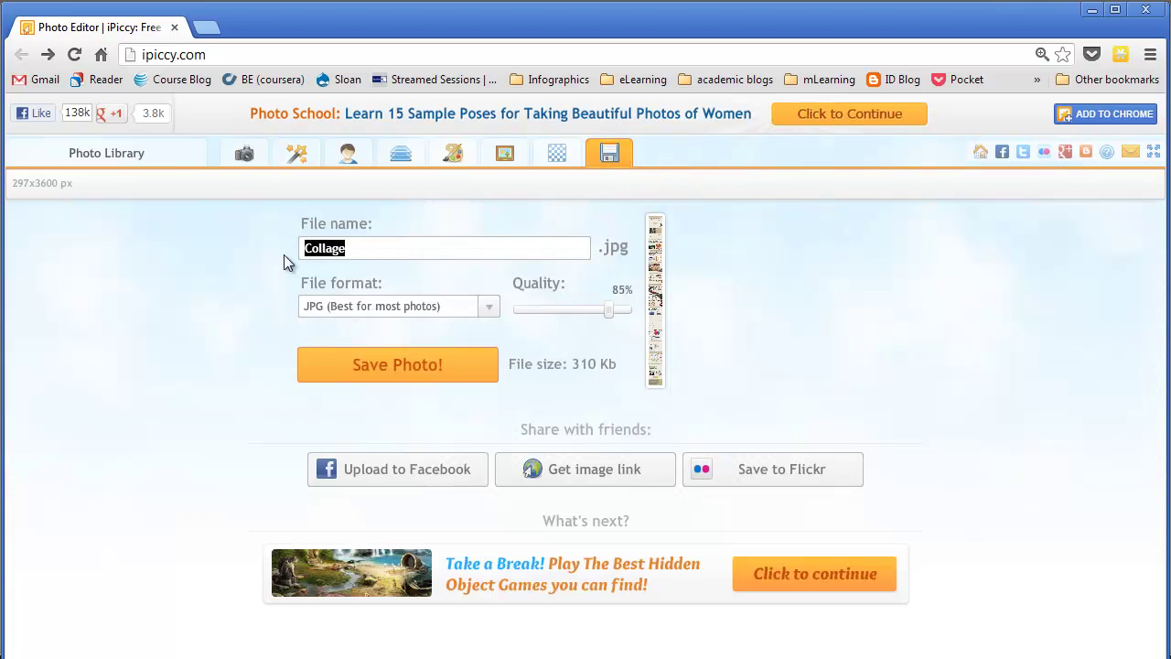
type("final")
left_click(373, 306)
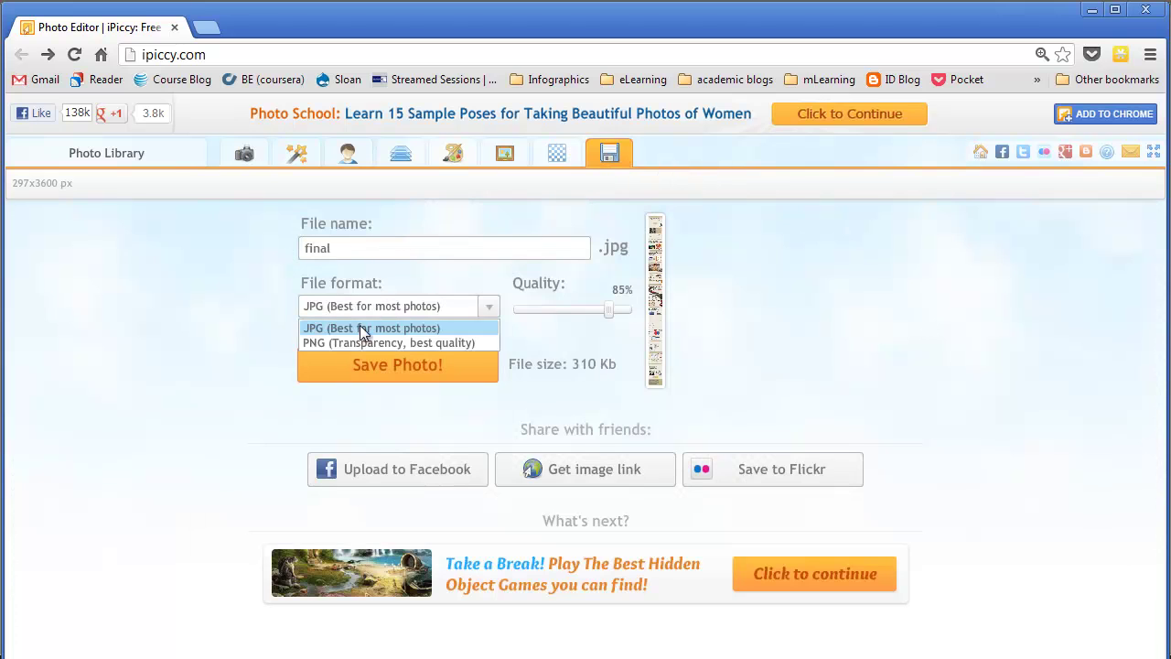
left_click(332, 342)
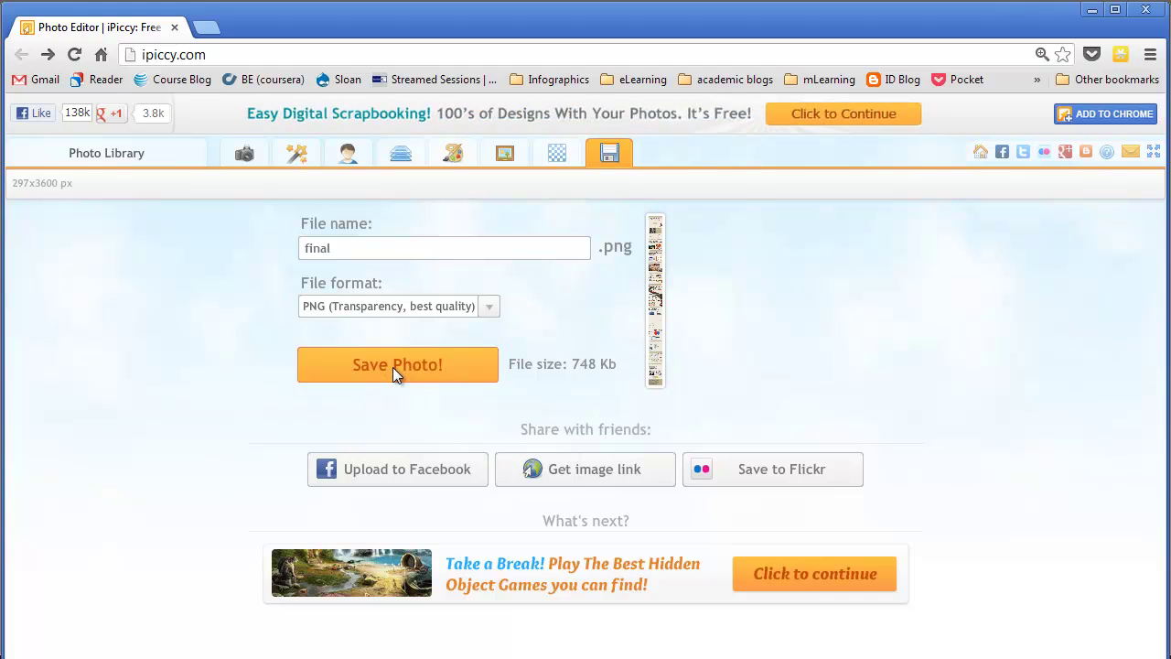
left_click(393, 367)
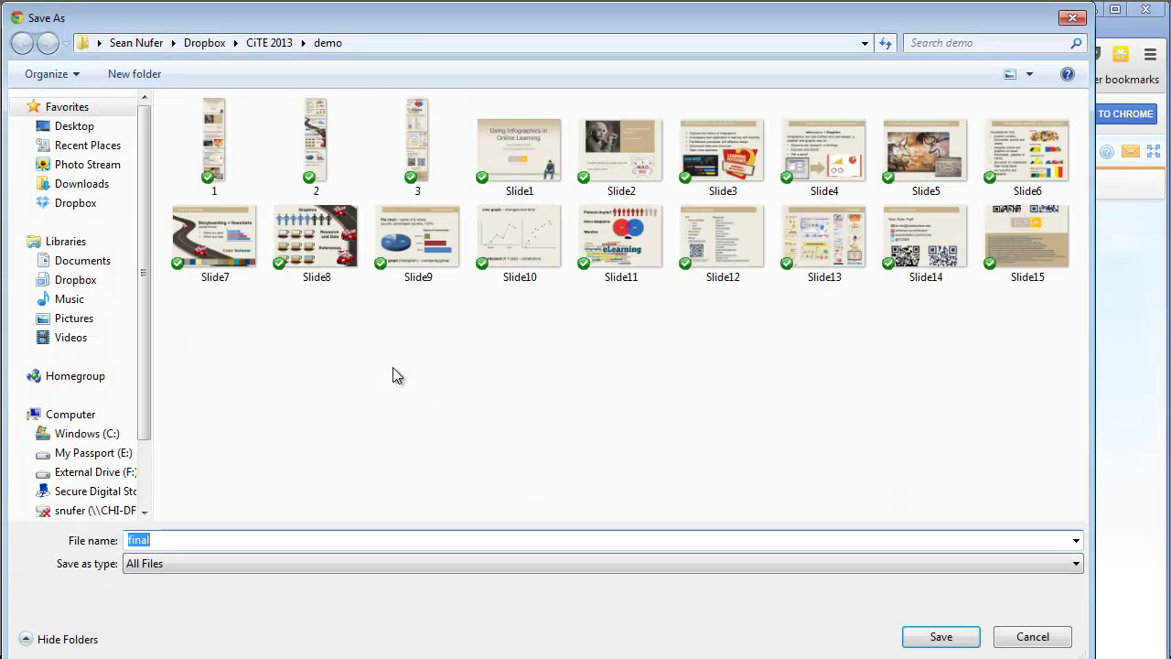
left_click(959, 637)
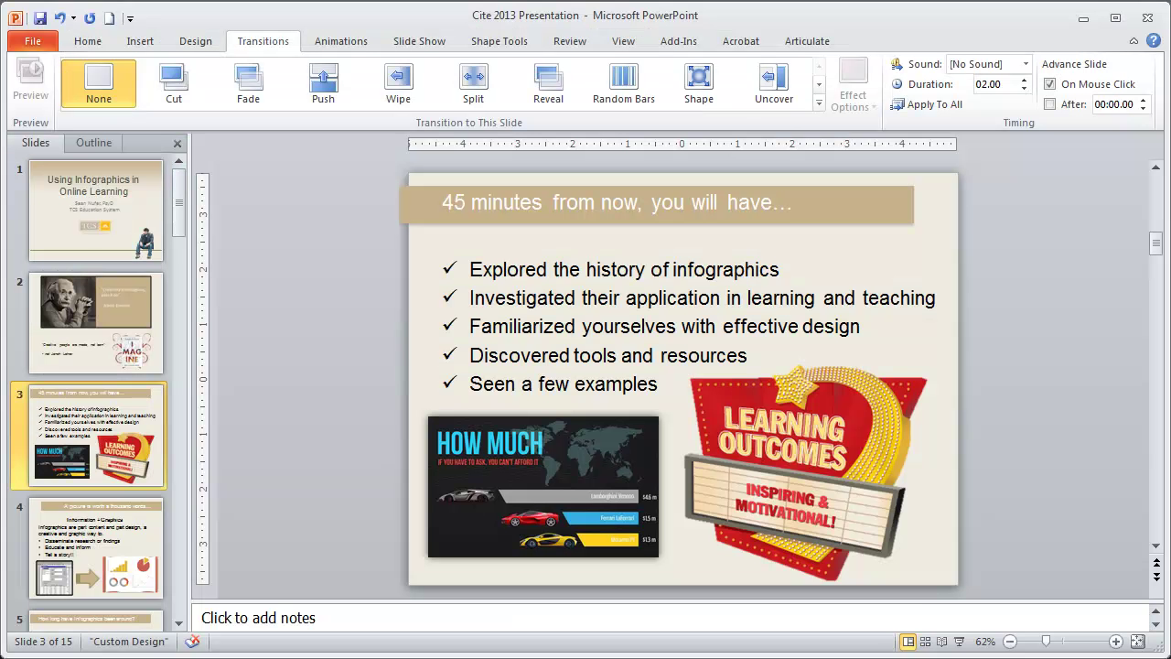
Open final.png from the demo folder through Explorer's Recent Places.
key("super+e")
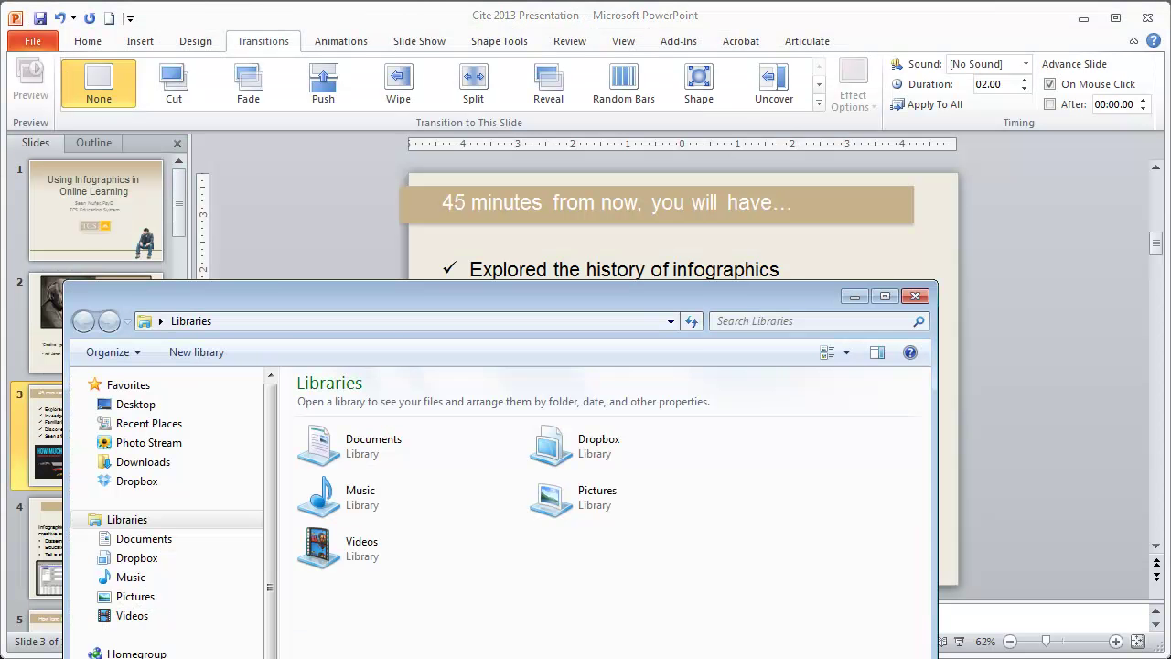
left_click_drag(325, 286, 302, 20)
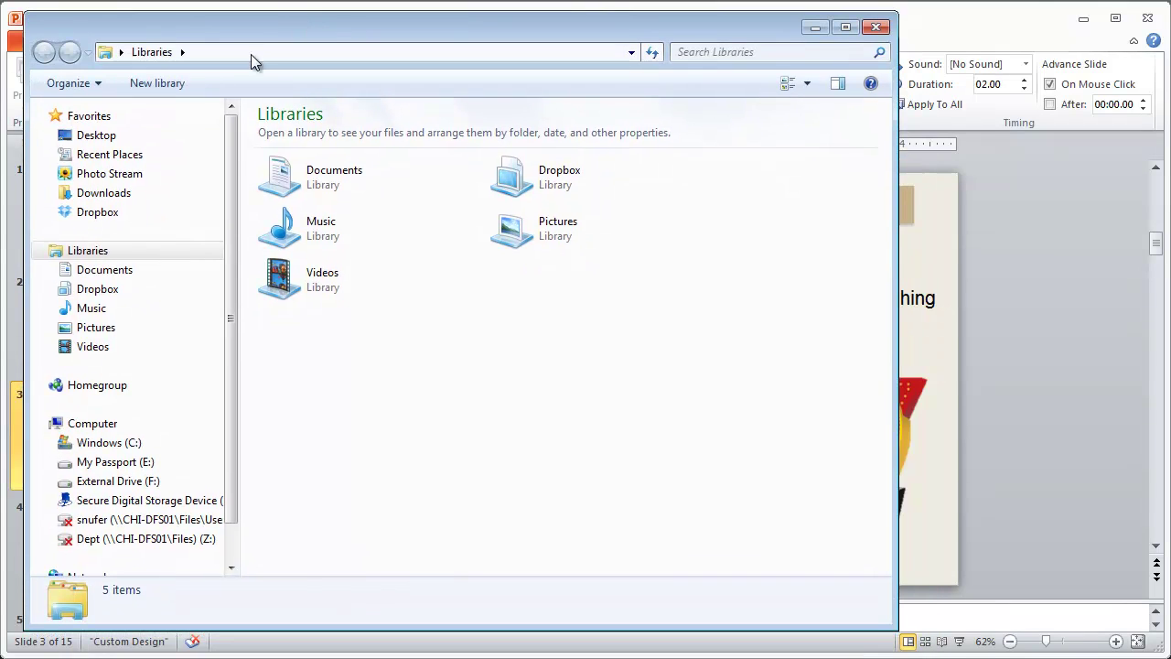
left_click(87, 159)
double_click(283, 139)
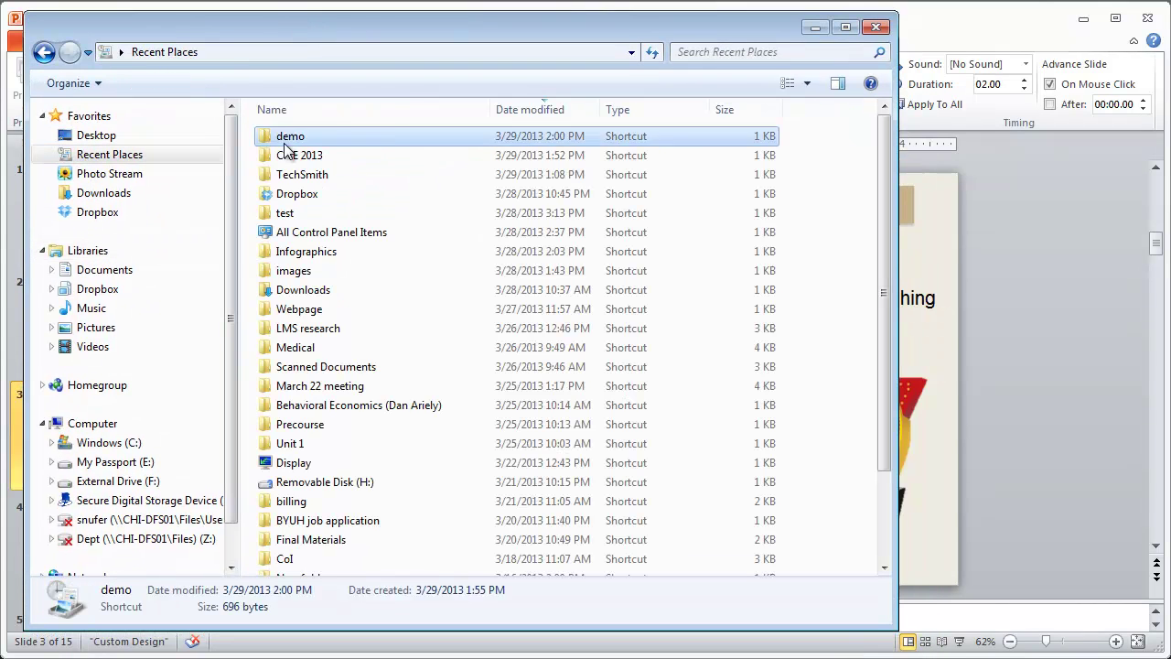
double_click(623, 154)
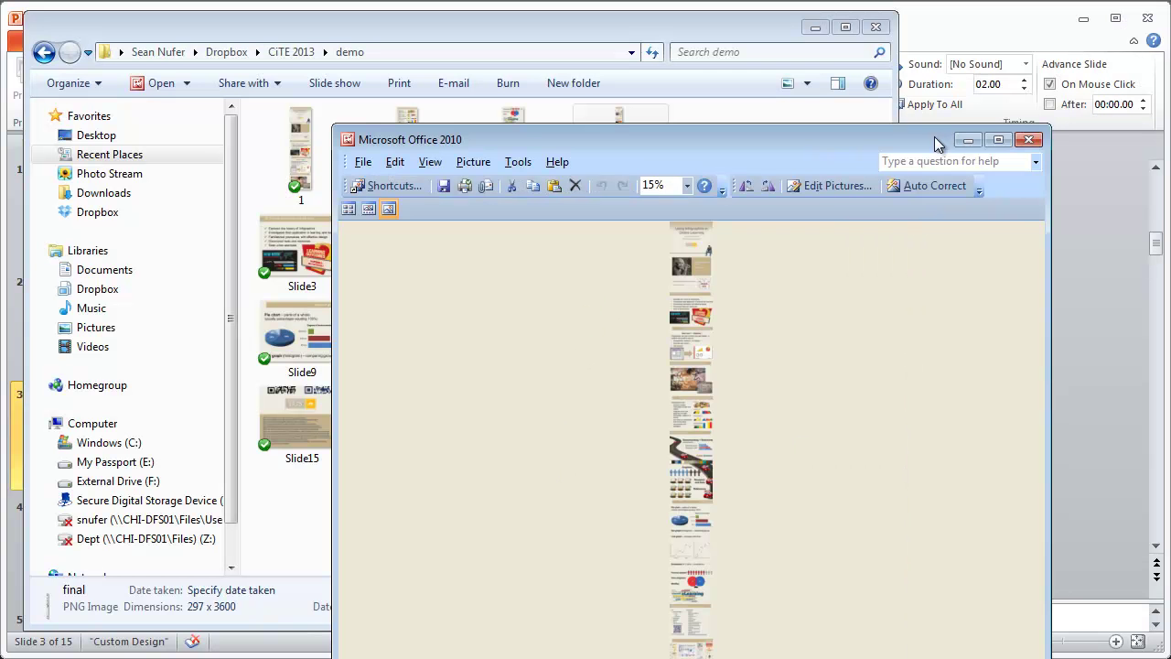
Move the viewer window to the top-left, widen it nearly full screen, and zoom to 100%.
left_click_drag(934, 136, 593, 20)
left_click_drag(719, 651, 1154, 650)
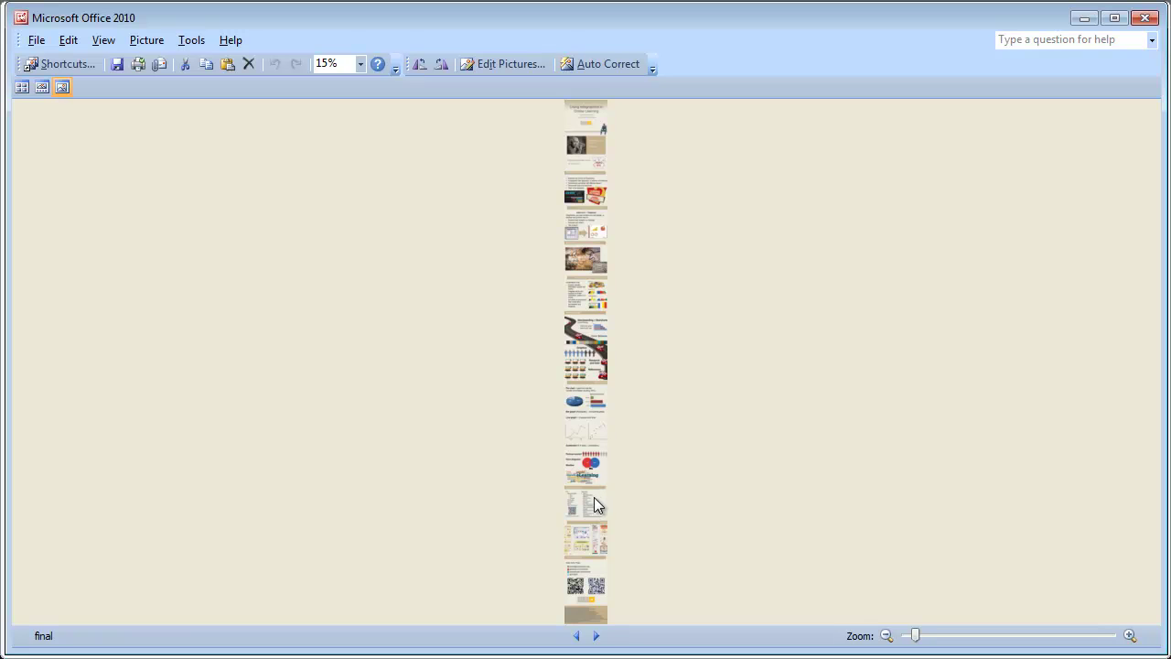
left_click(359, 65)
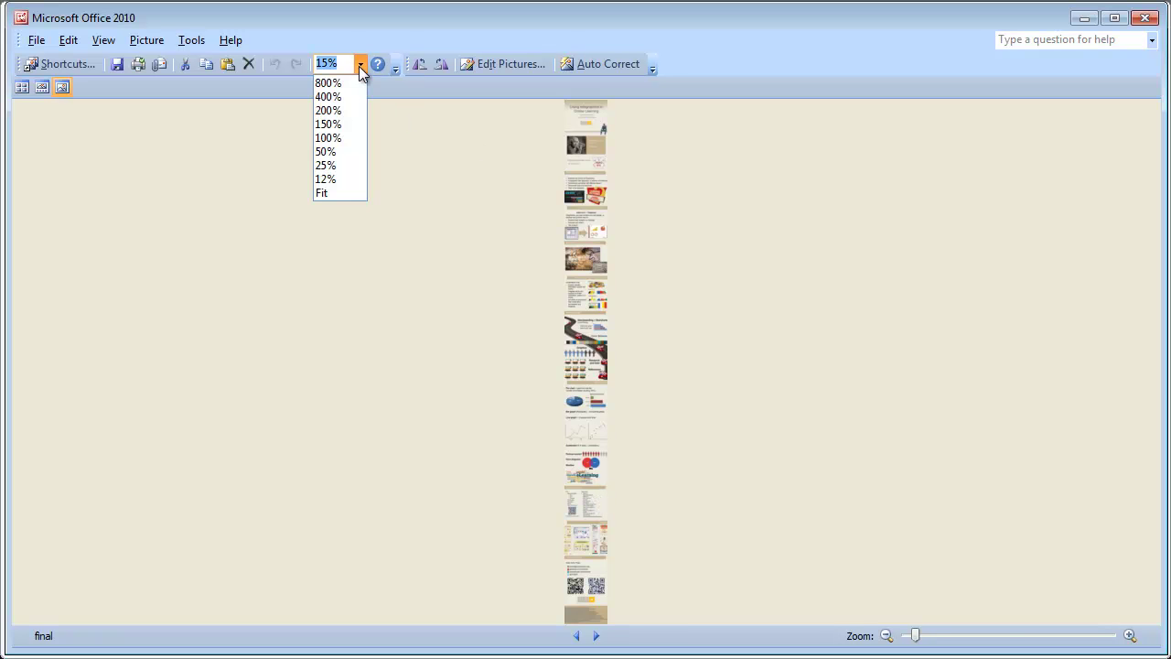
left_click(333, 138)
Scroll the infographic from the title slide downward.
scroll(608, 398, "up", 8)
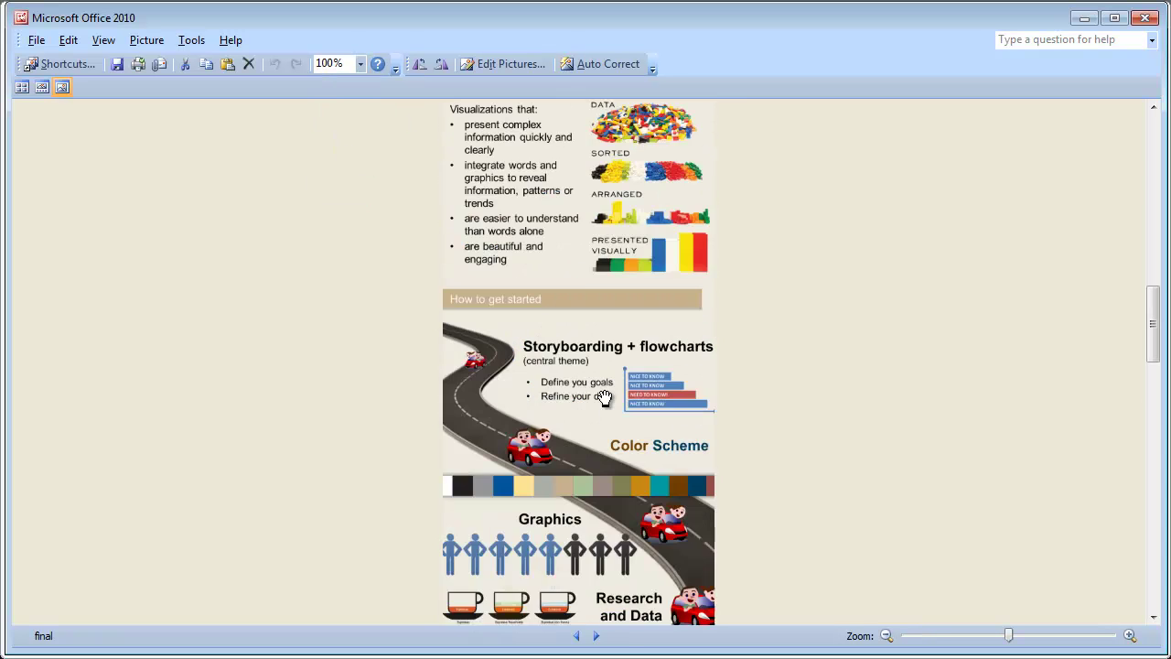
scroll(607, 394, "up", 10)
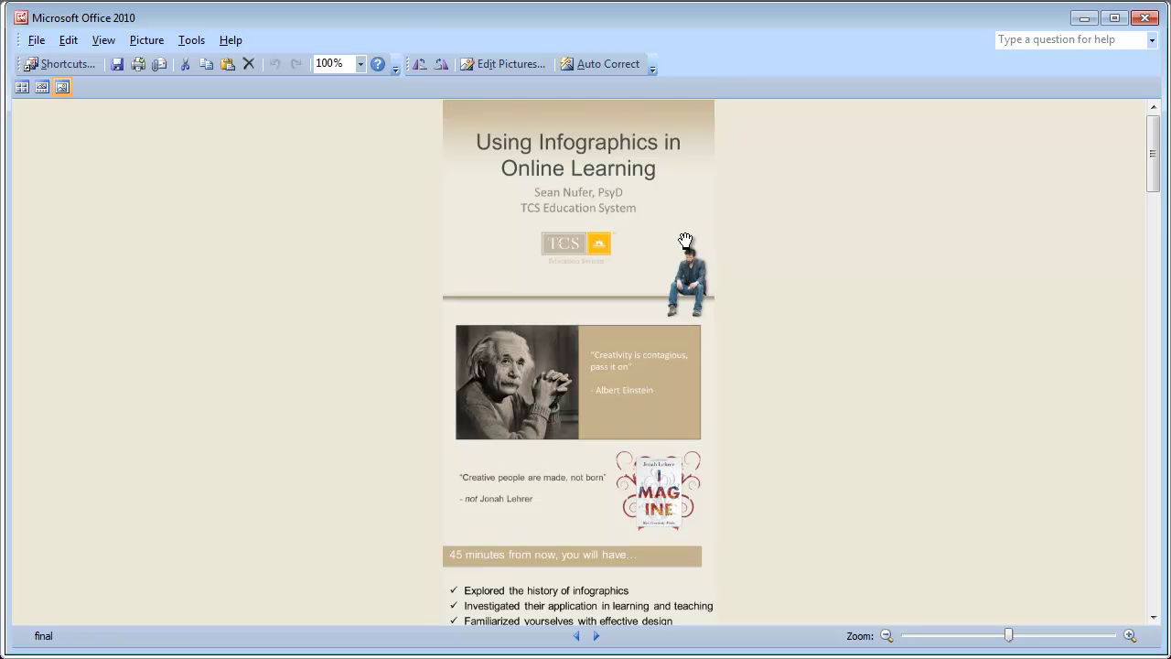
scroll(685, 245, "down", 10)
scroll(685, 244, "down", 7)
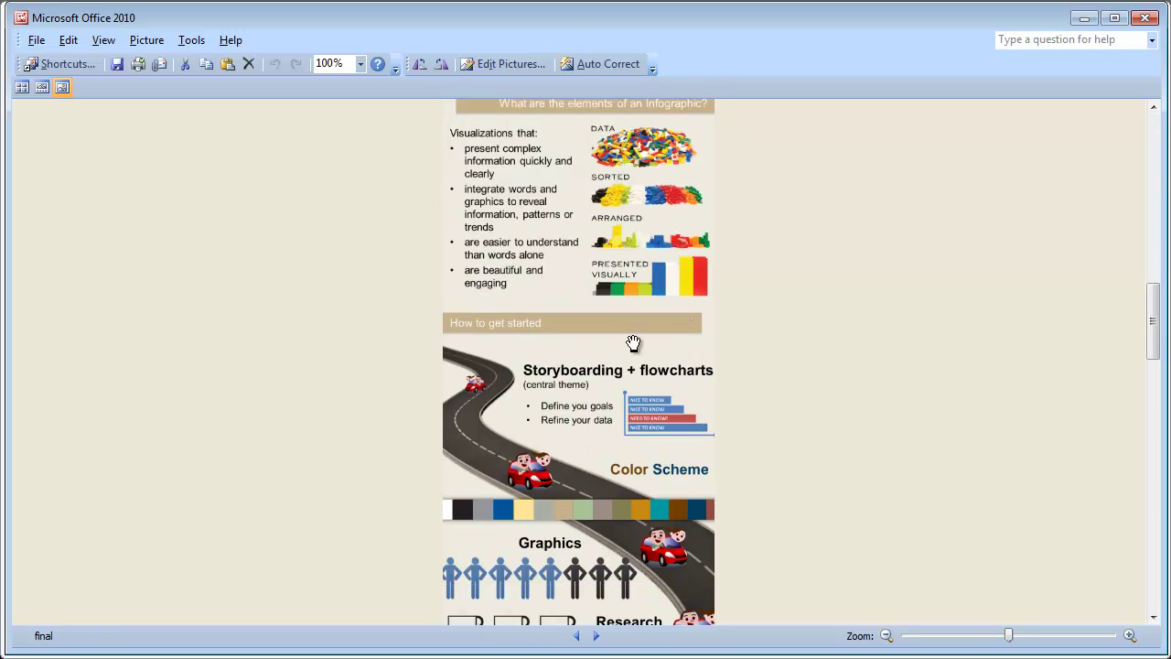
left_click(576, 636)
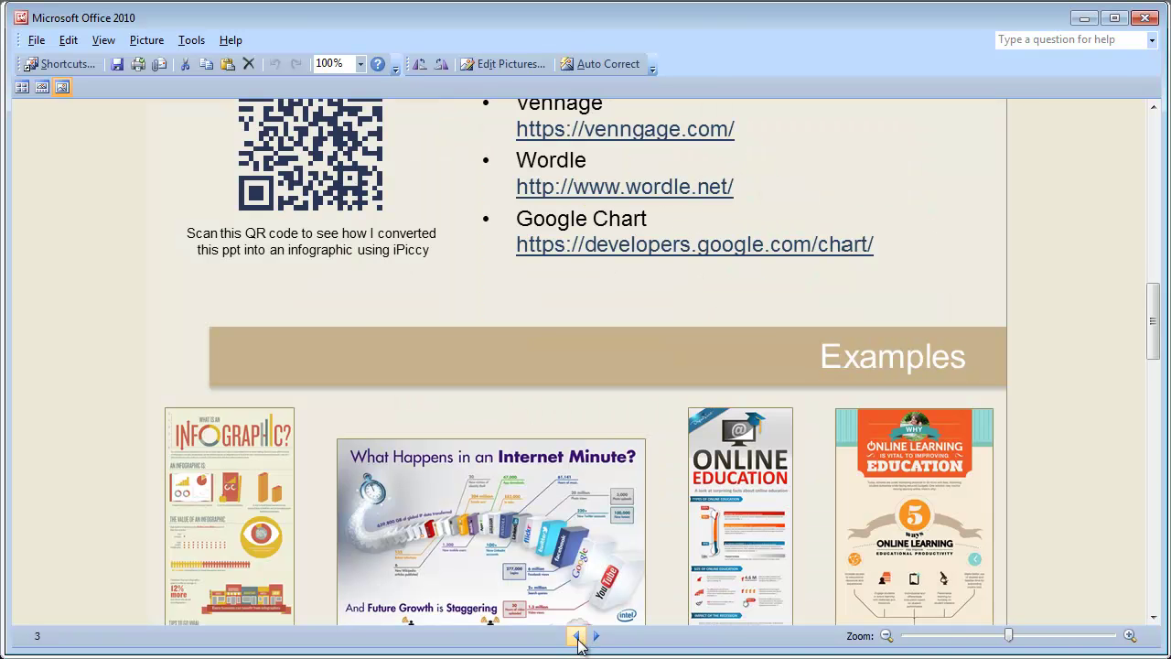
scroll(769, 334, "up", 17)
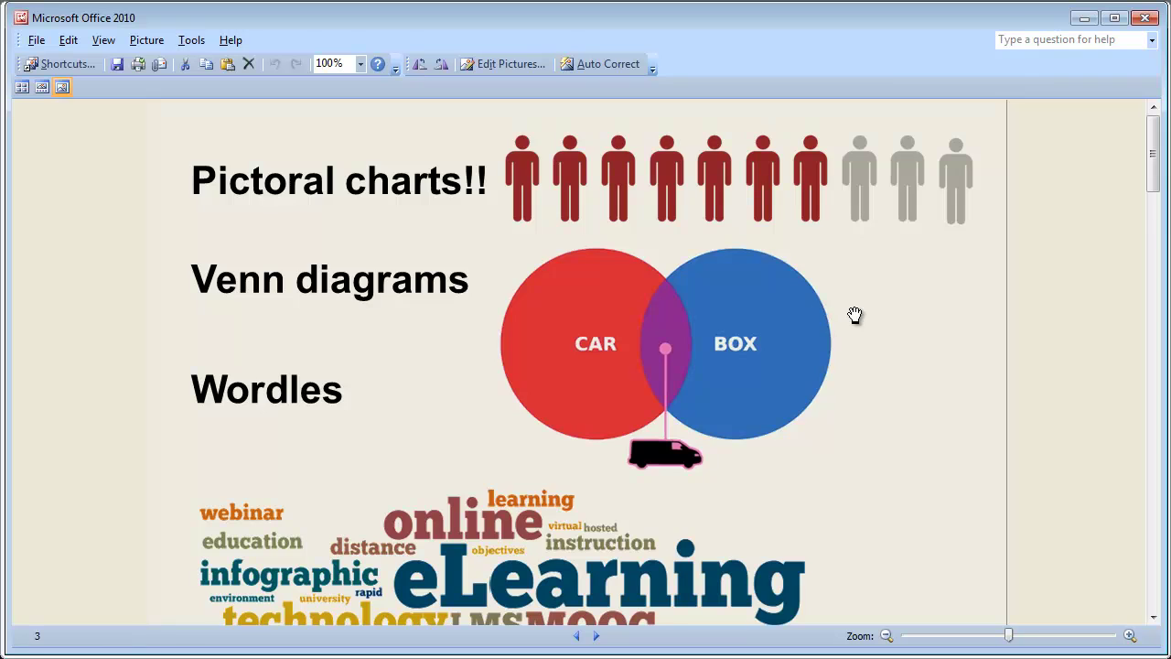
scroll(823, 316, "down", 16)
scroll(829, 309, "down", 6)
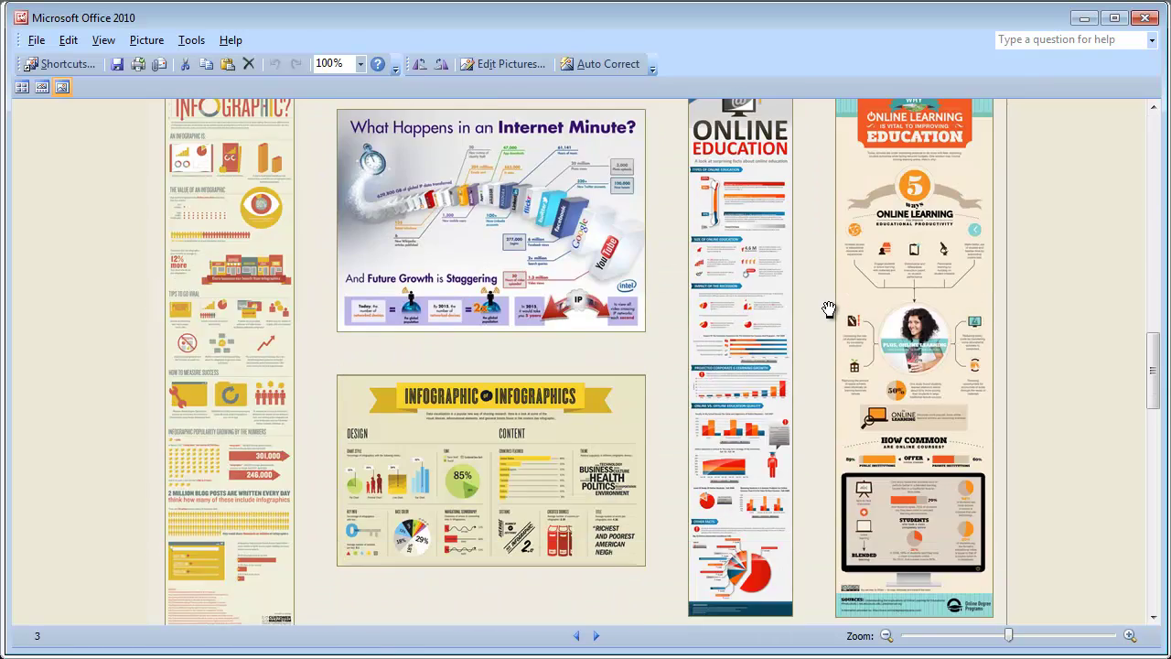
scroll(826, 306, "up", 11)
left_click(596, 635)
scroll(586, 247, "down", 15)
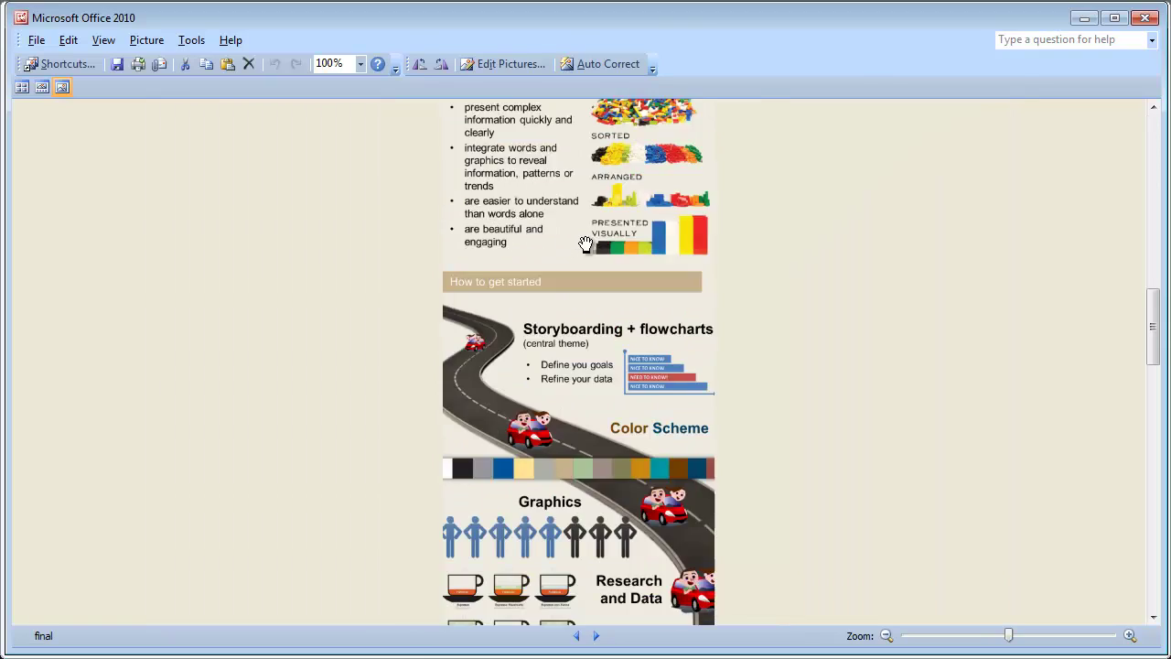
scroll(589, 265, "down", 15)
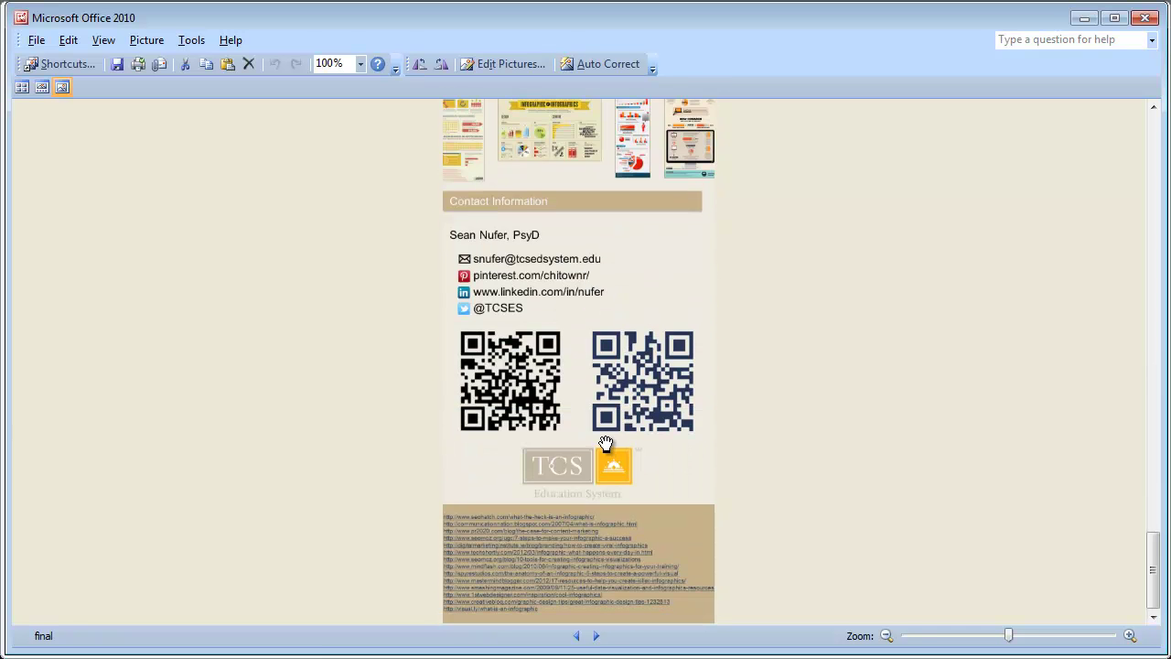
scroll(606, 443, "up", 20)
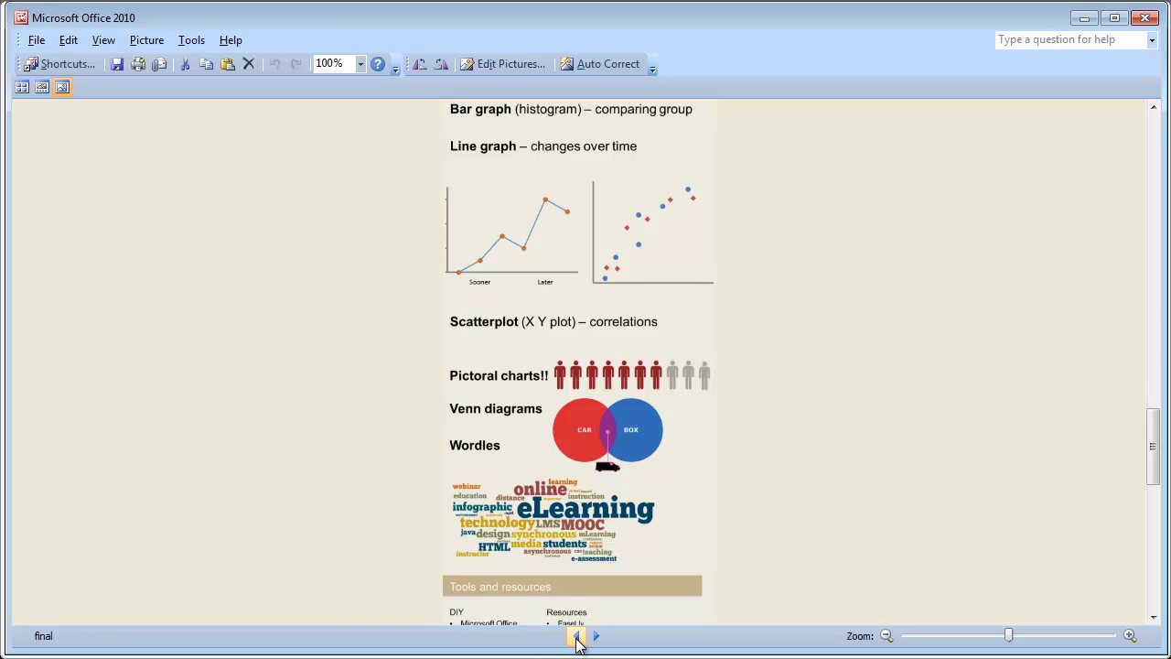
Go back to slide image 3 and scroll through it.
left_click(577, 636)
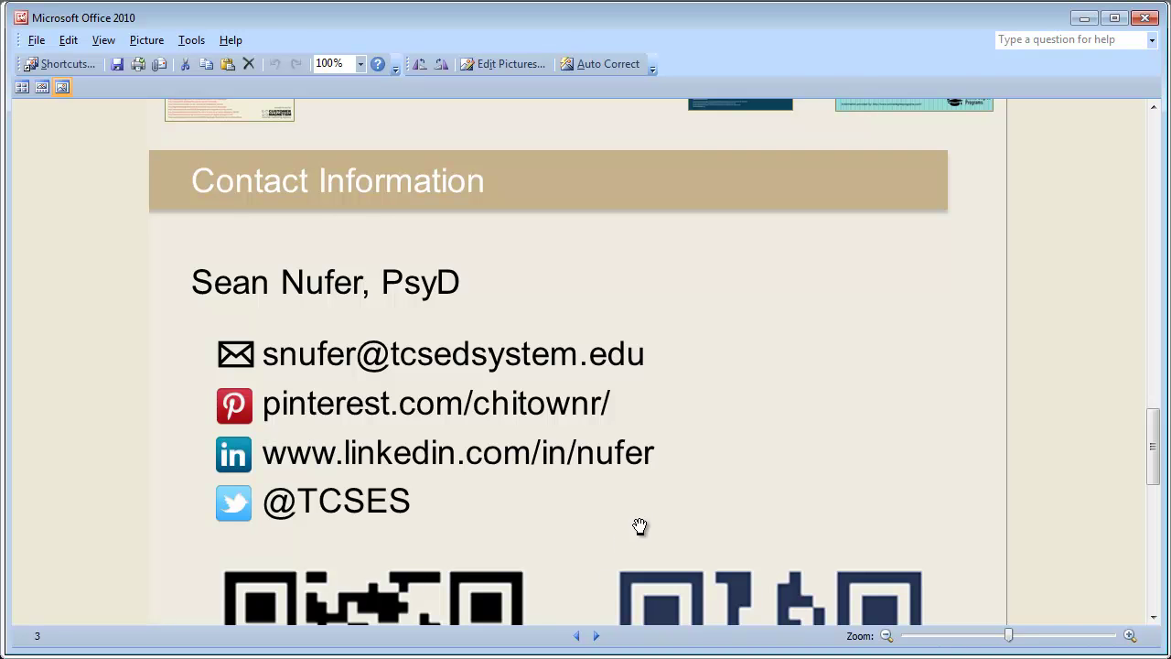
scroll(616, 405, "down", 8)
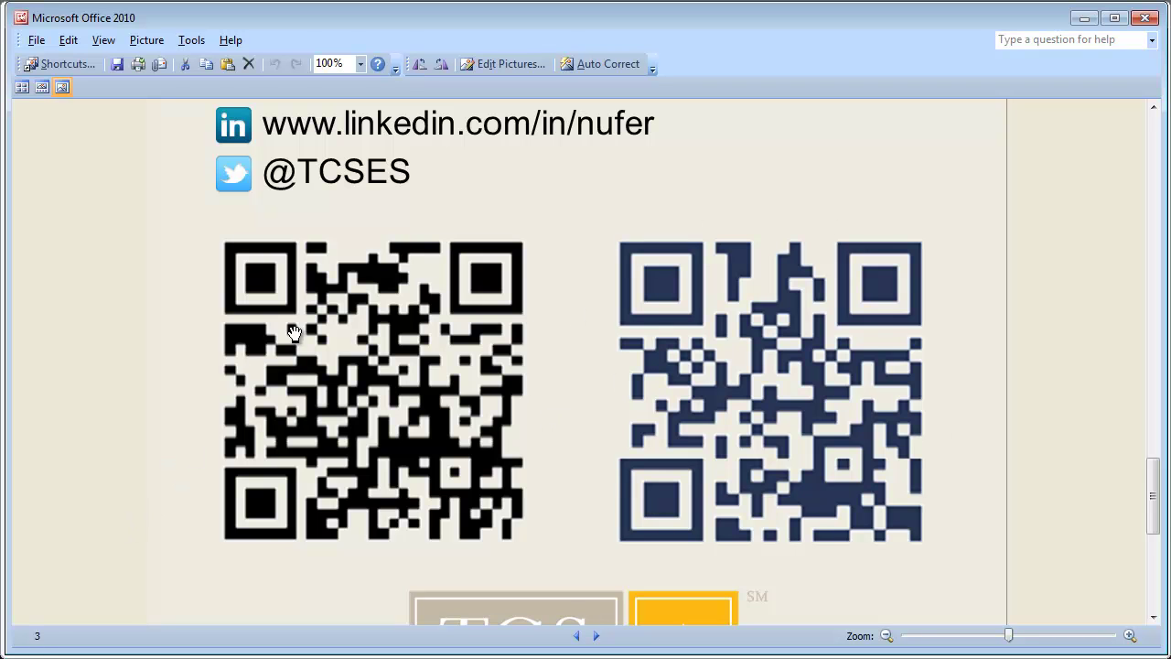
scroll(123, 318, "up", 15)
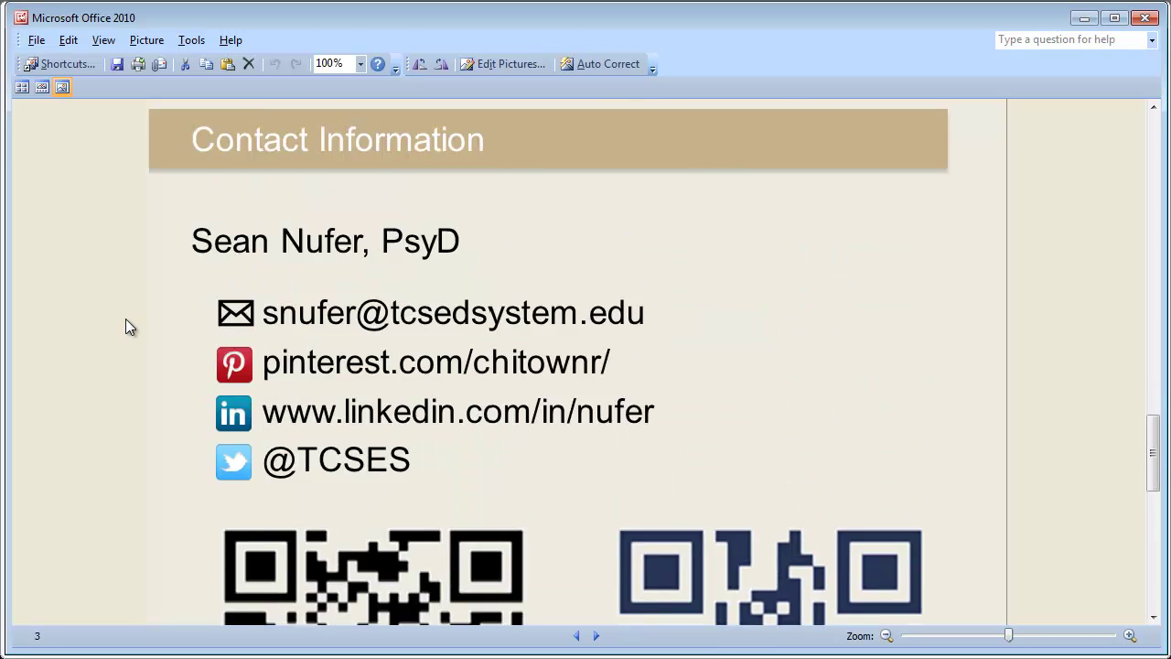
scroll(130, 327, "up", 3)
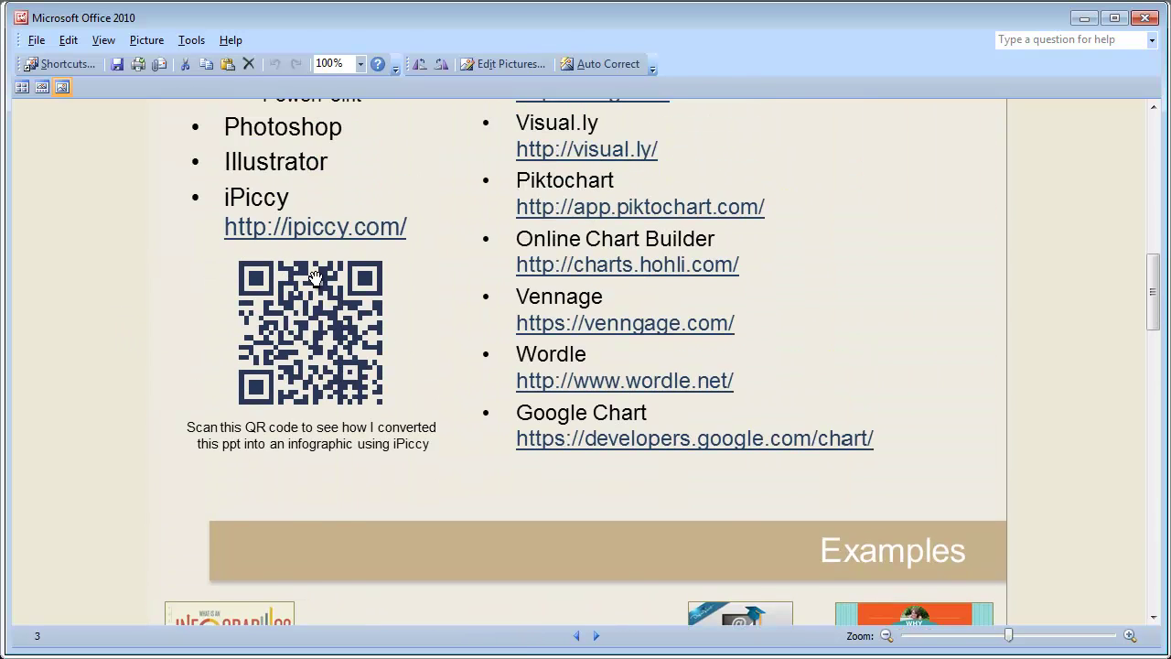
scroll(517, 400, "up", 4)
scroll(517, 400, "up", 8)
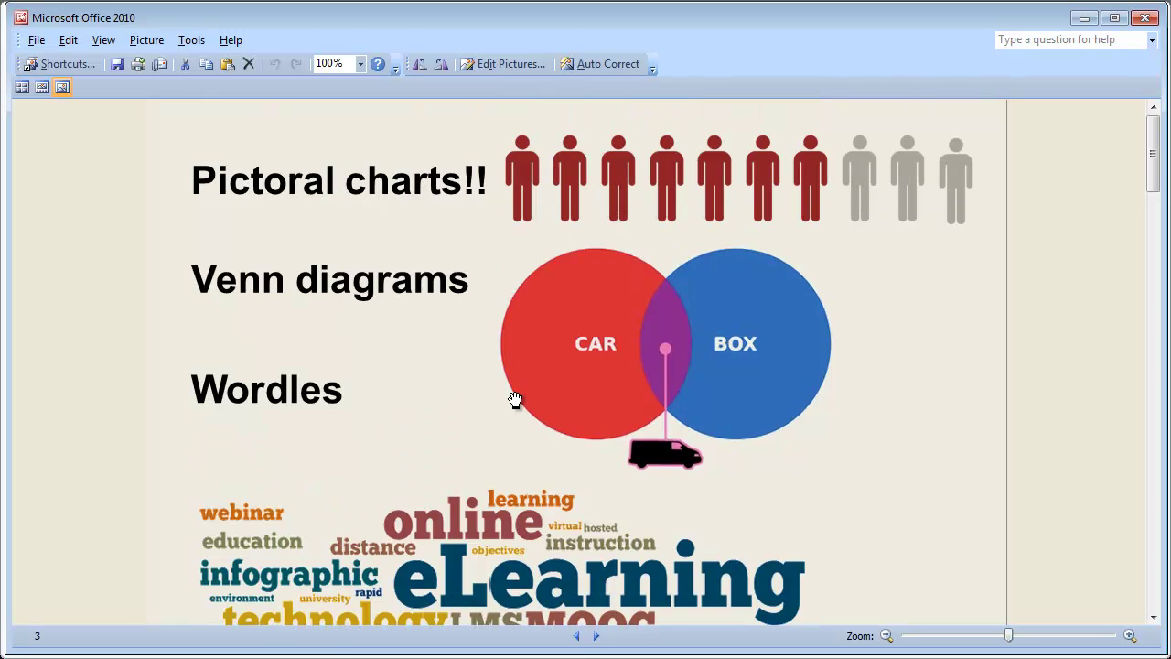
Go back to slide image 2 and scroll through its How to get started strip.
left_click(576, 635)
scroll(619, 476, "down", 10)
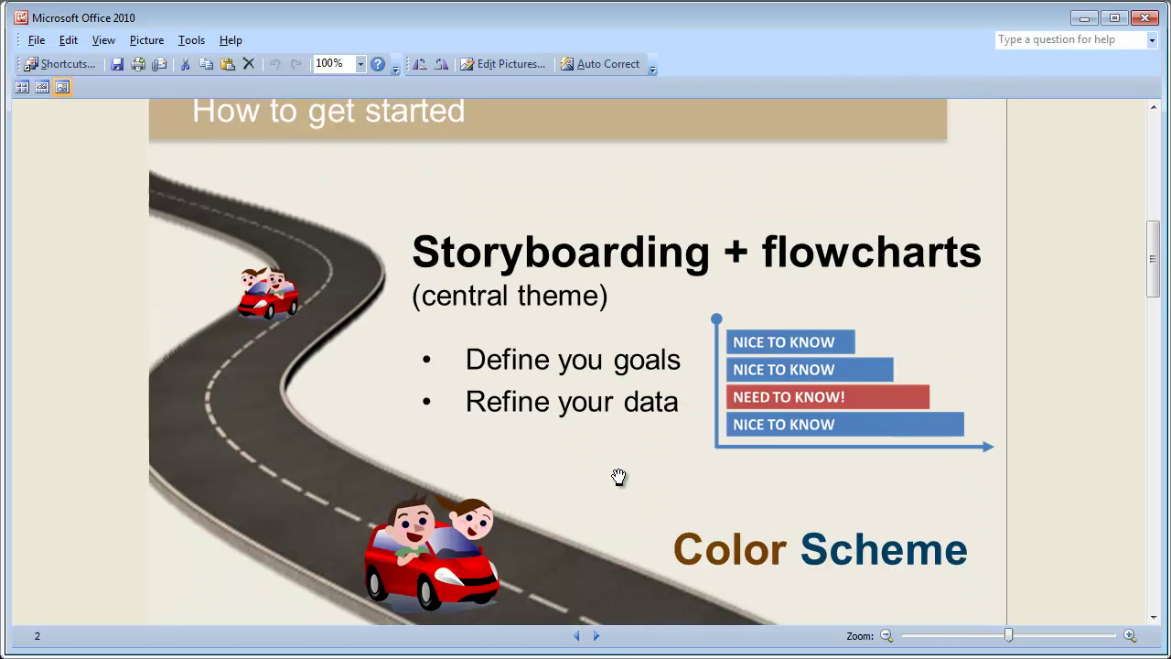
scroll(619, 476, "up", 3)
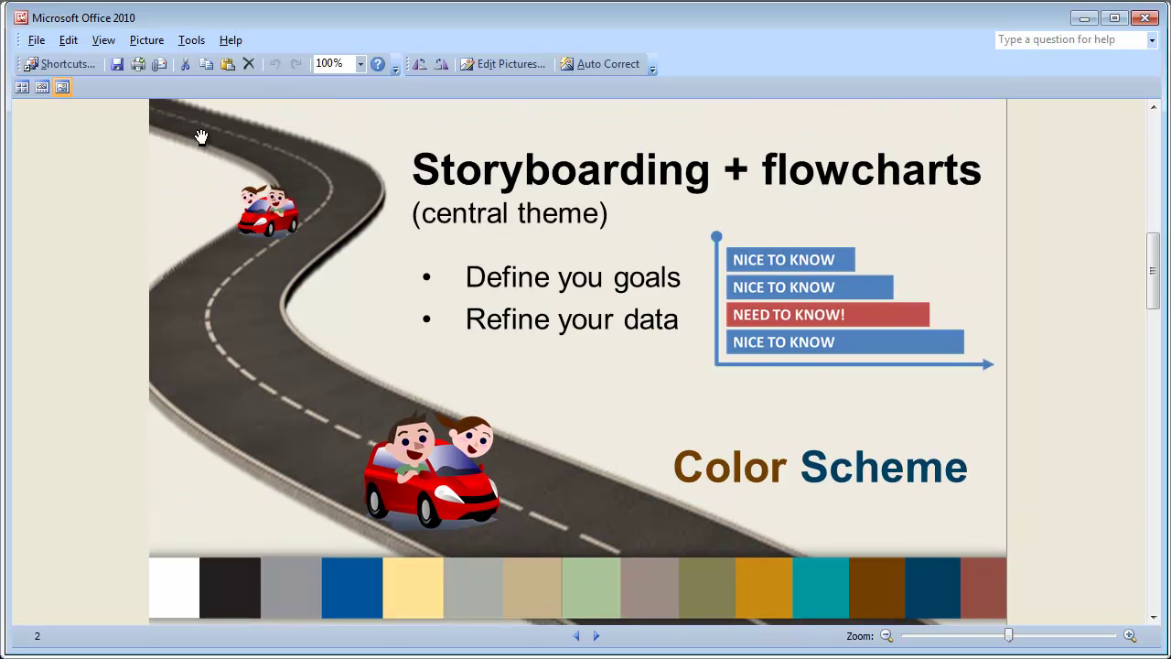
scroll(706, 570, "down", 6)
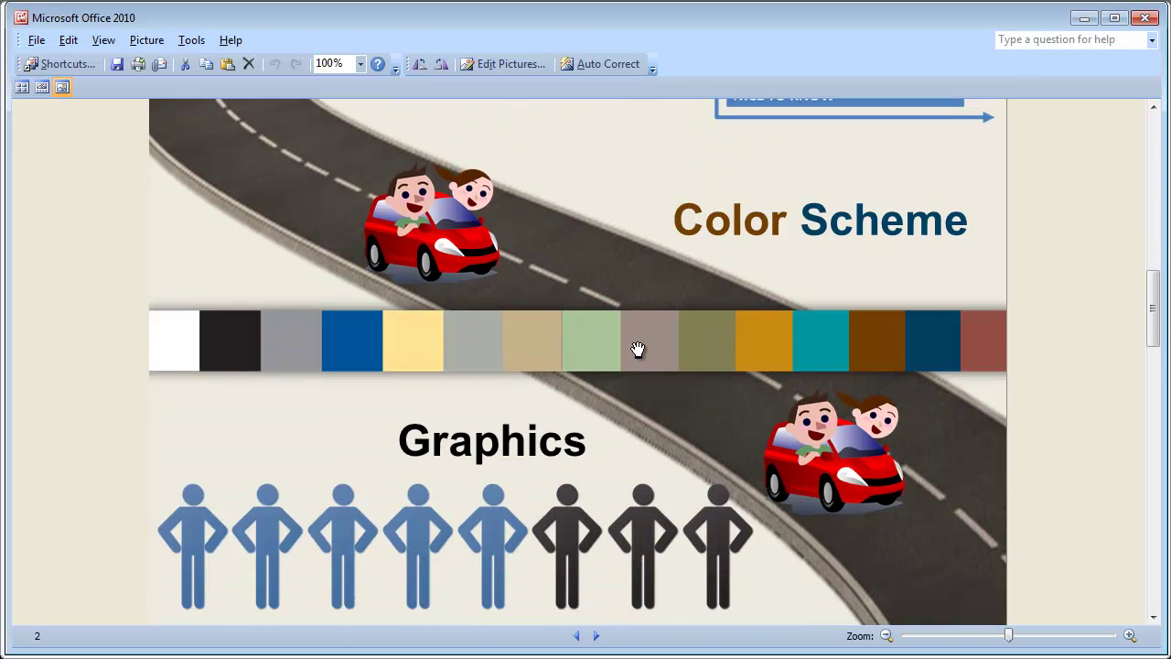
scroll(805, 431, "down", 3)
scroll(924, 427, "down", 9)
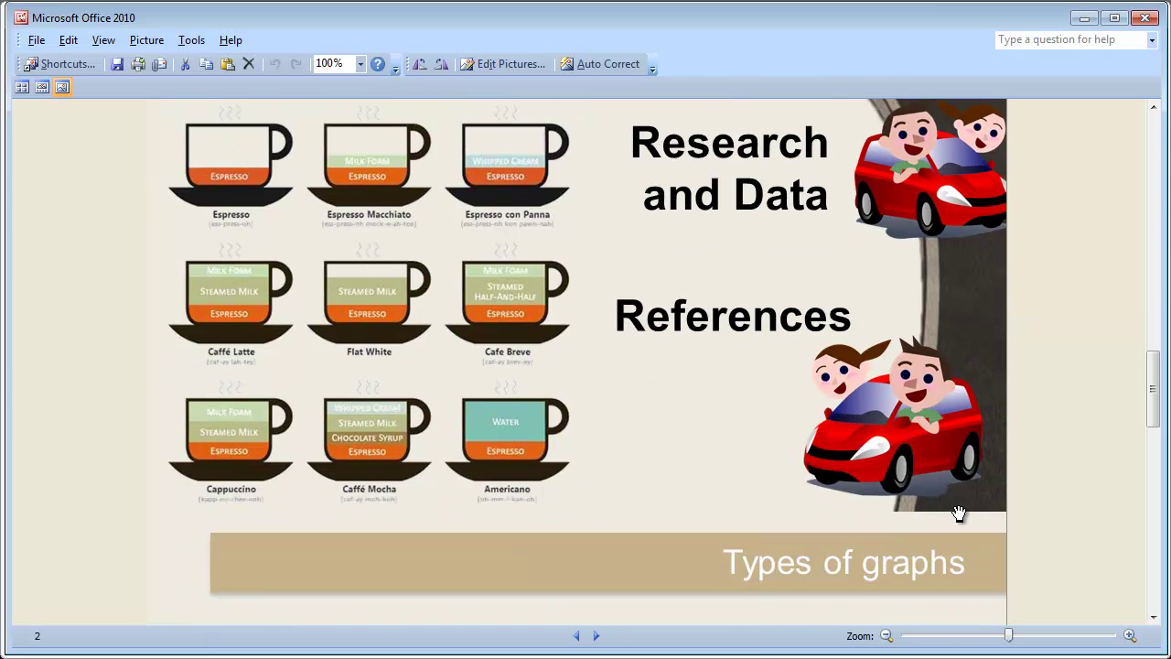
scroll(951, 503, "up", 15)
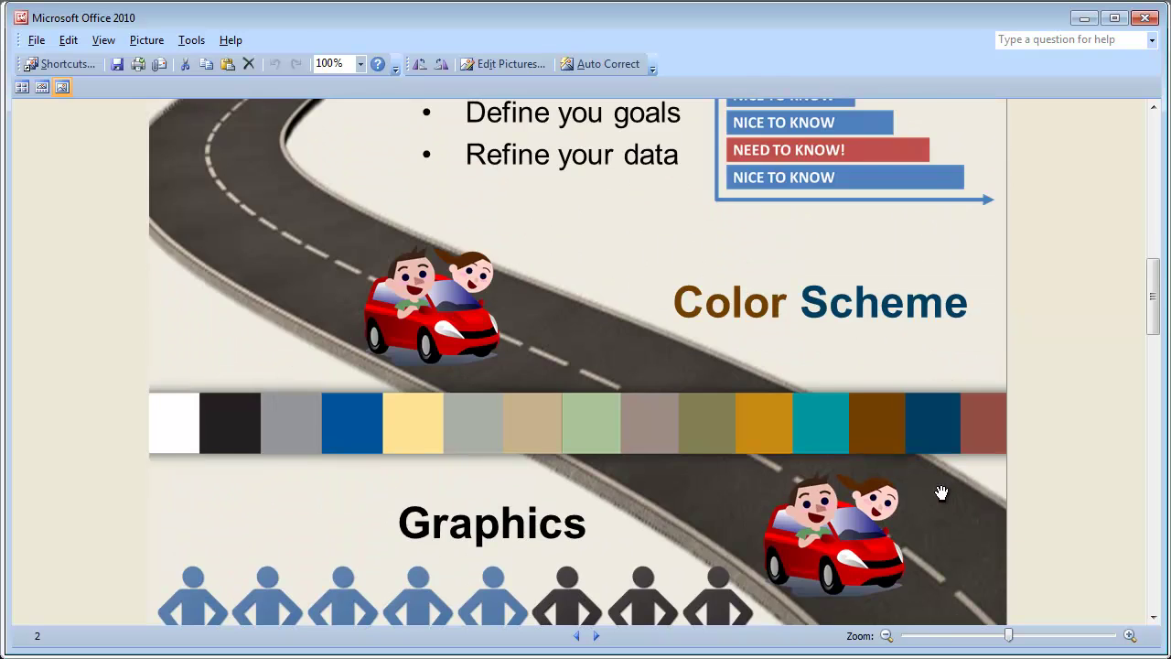